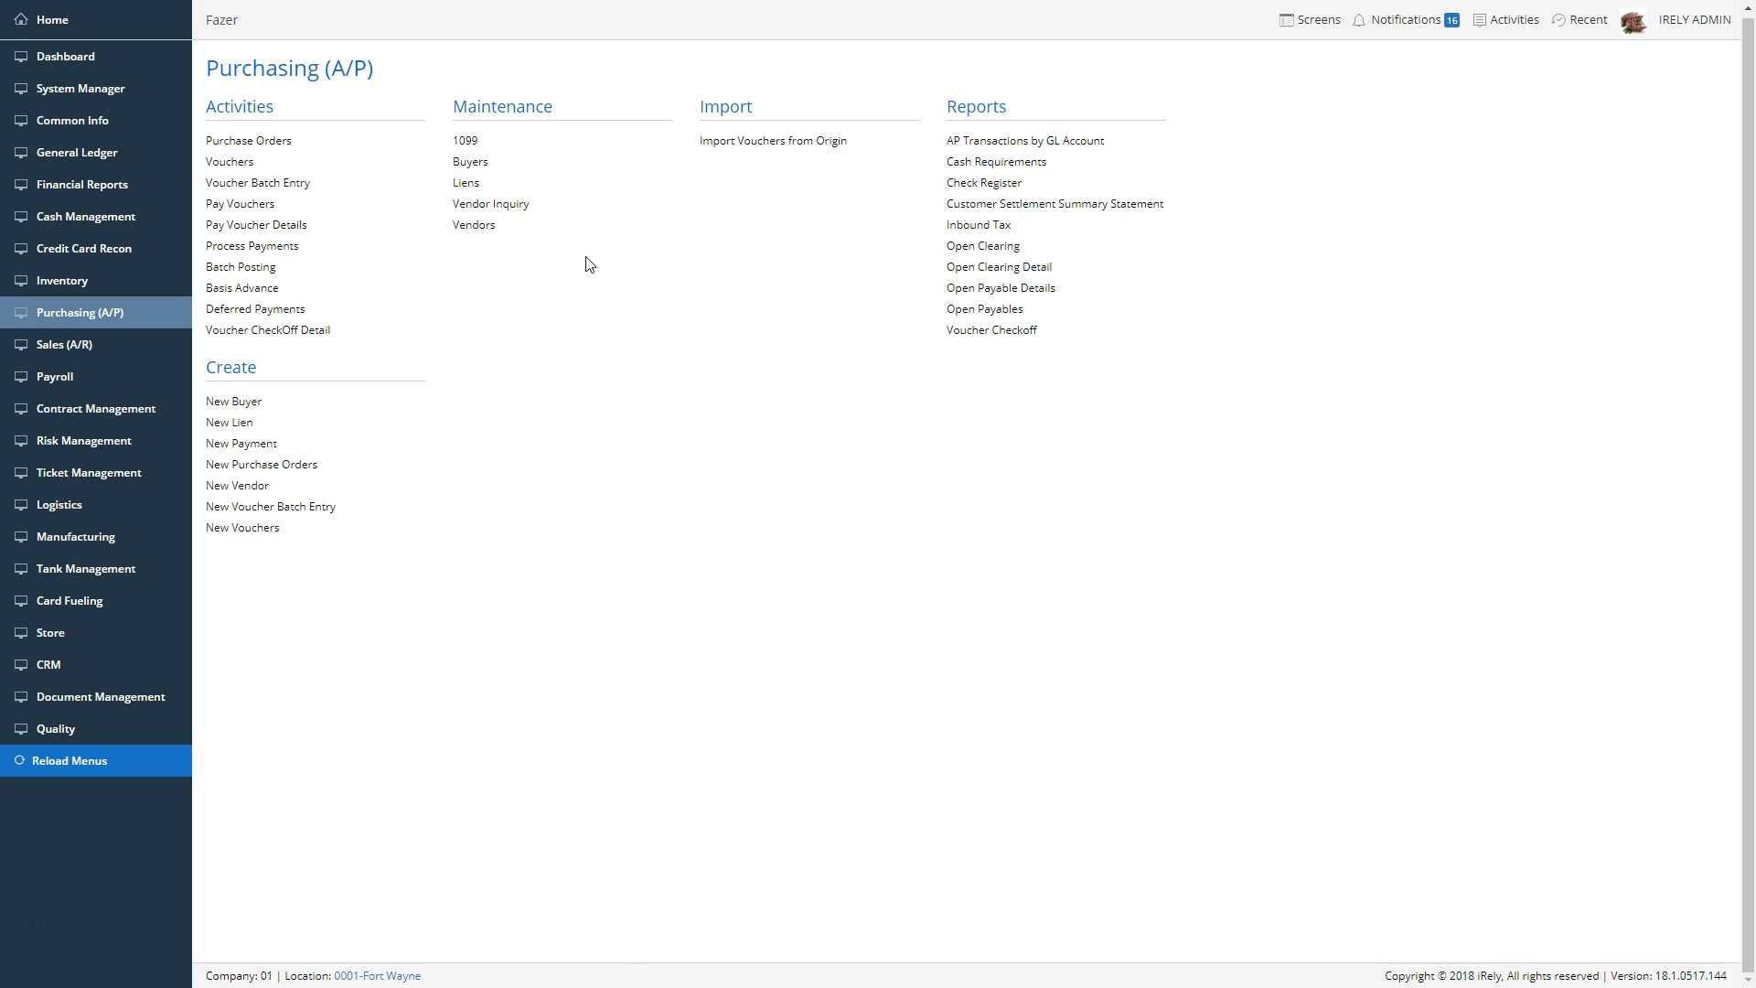
Open the 1099 Prep Demo vendor record and enable Print 1099 in its general tax details
{"action": "left_click", "coordinate": [474, 236]}
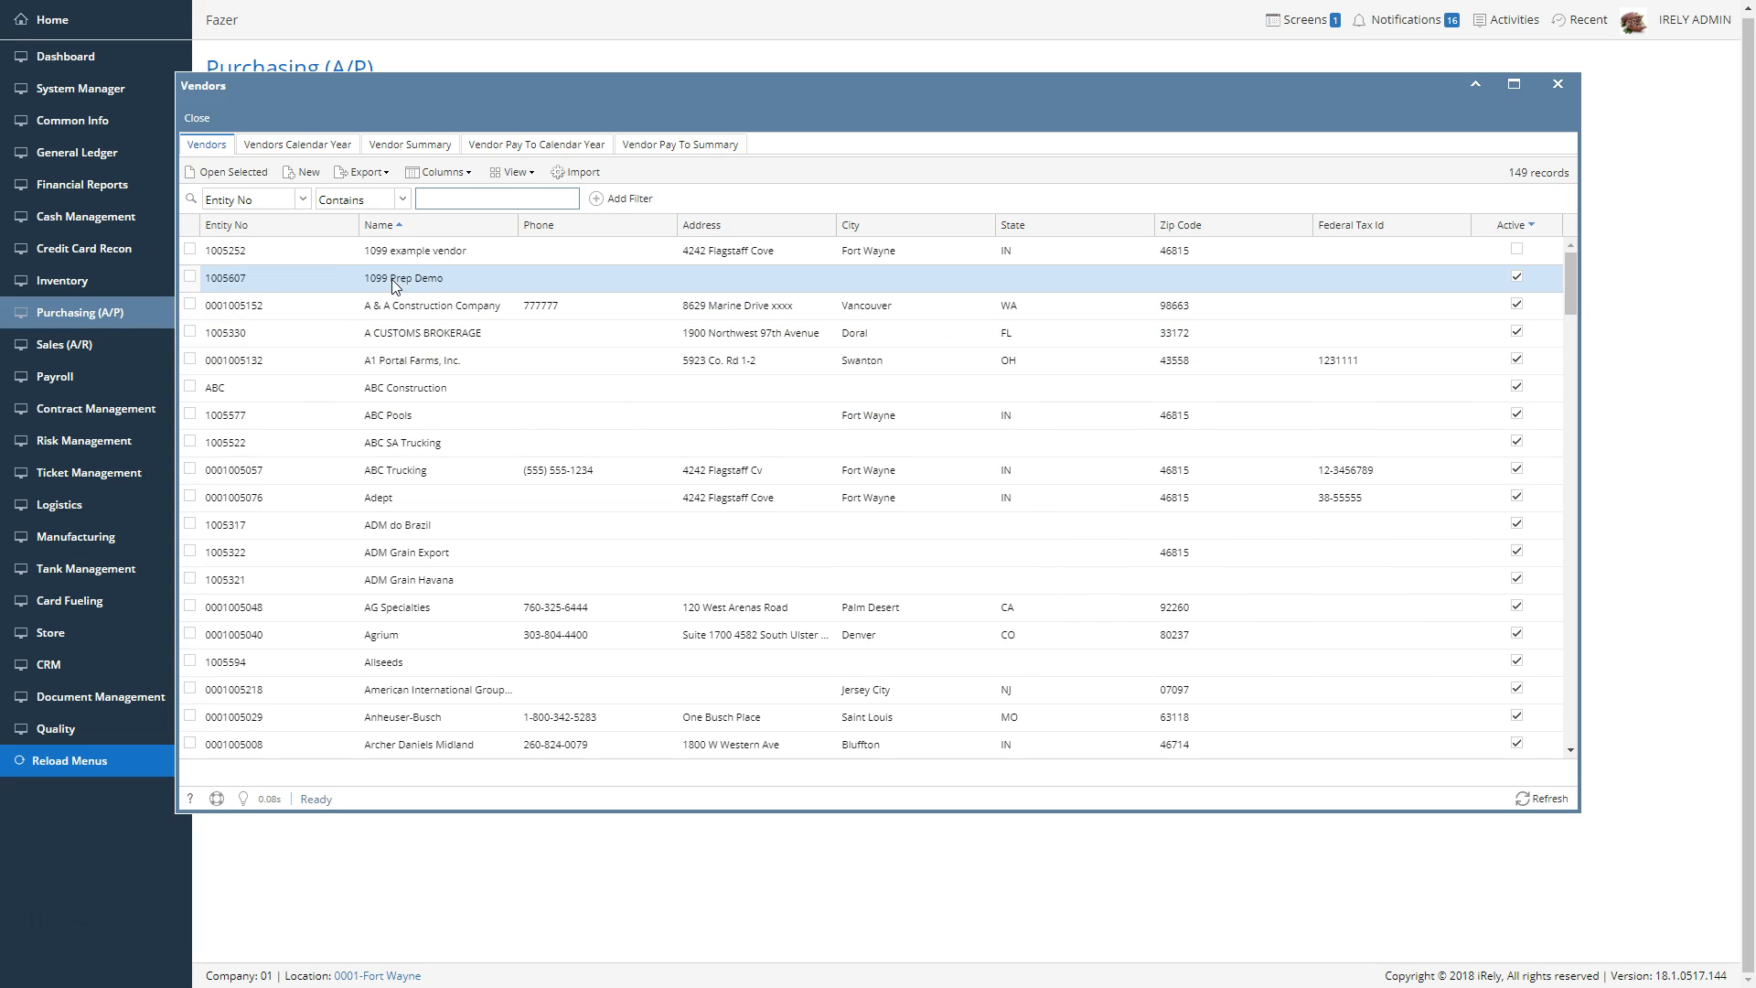
{"action": "double_click", "coordinate": [437, 285]}
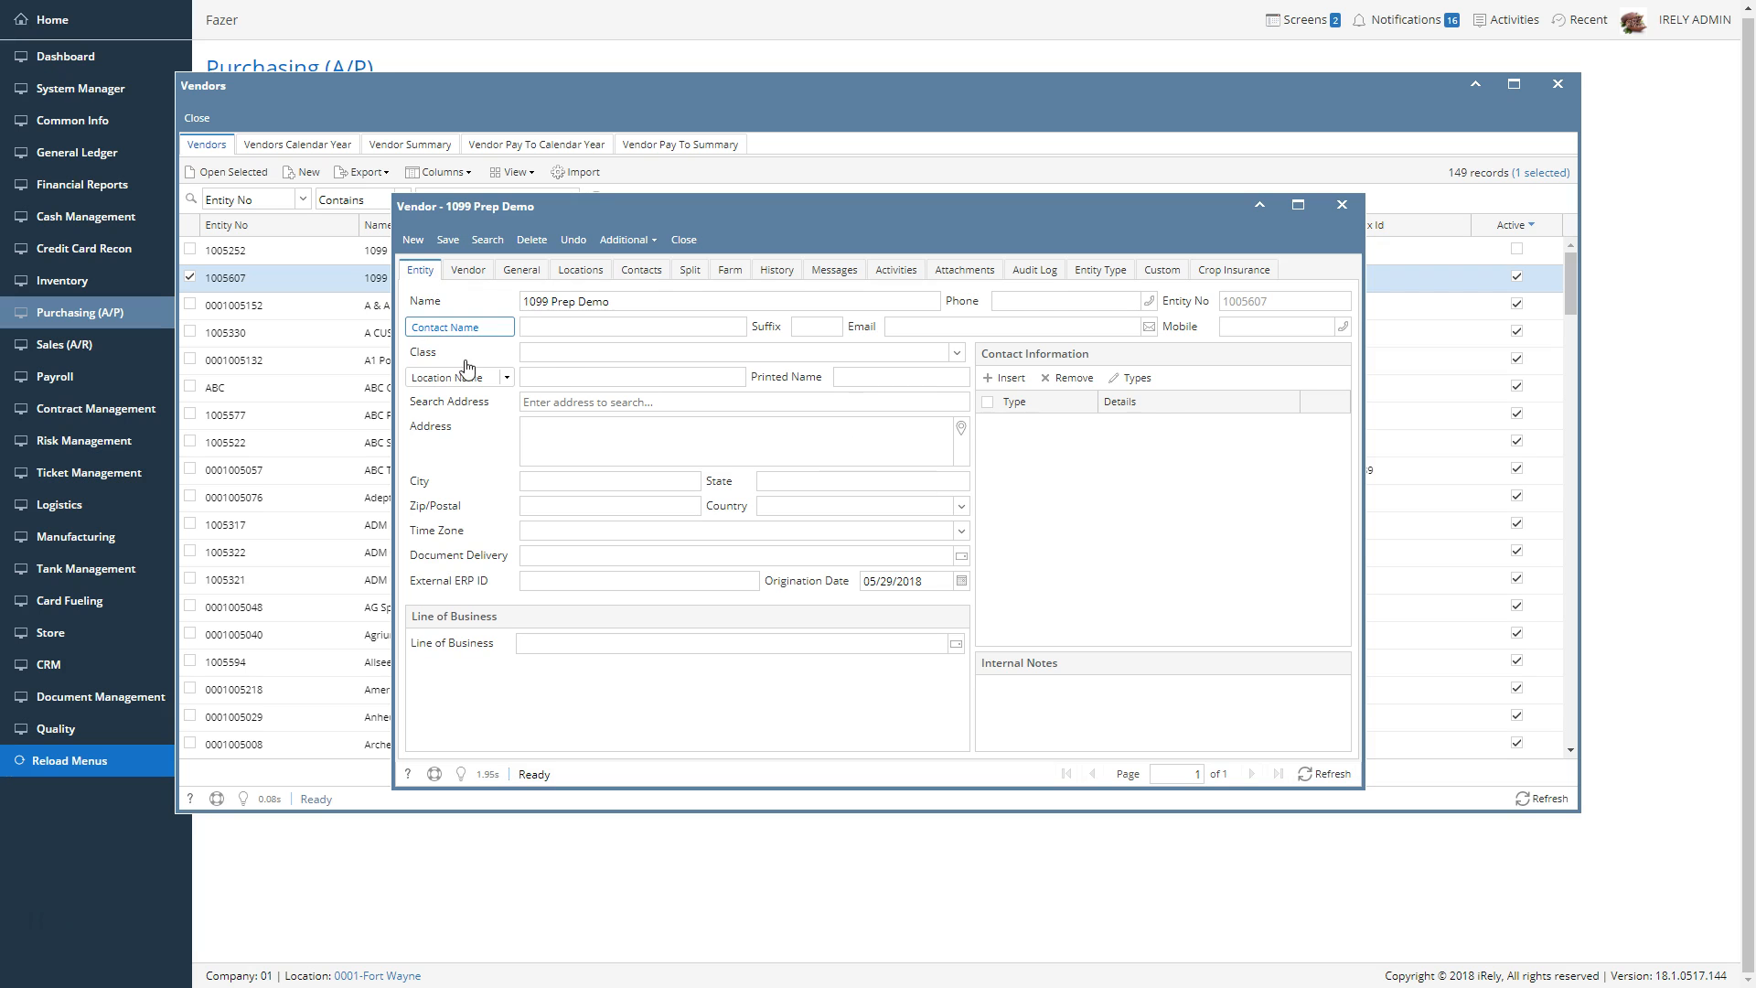
{"action": "left_click", "coordinate": [521, 274]}
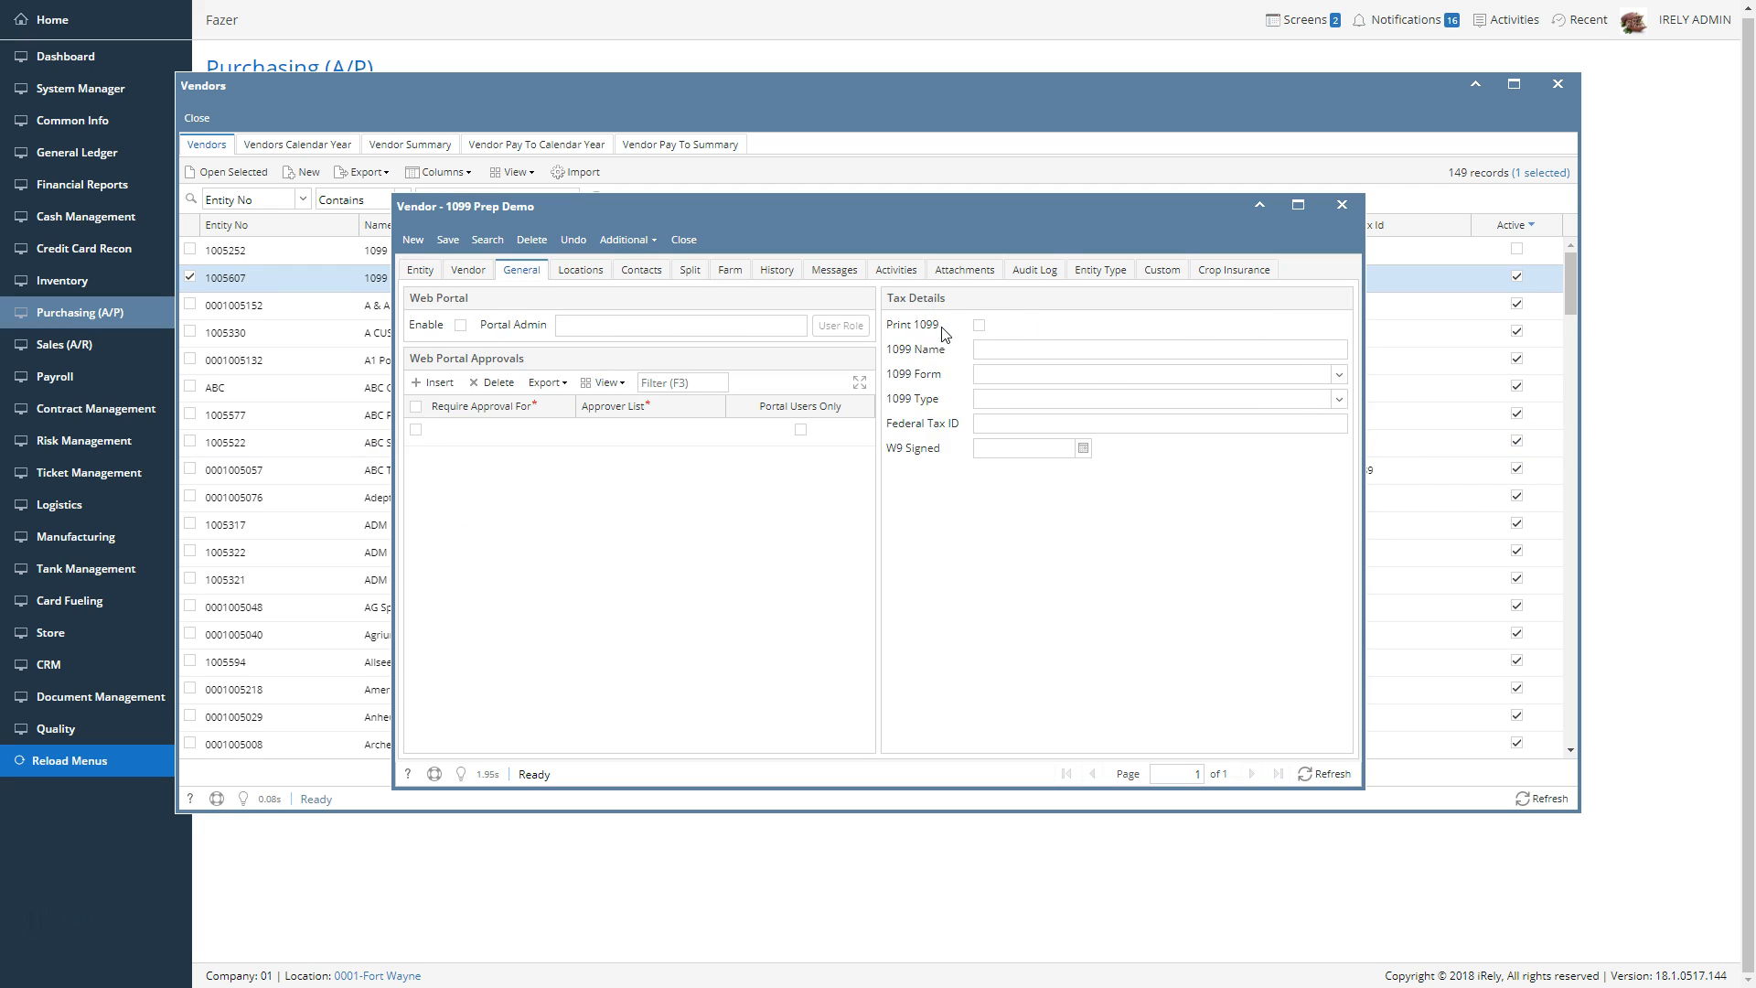
{"action": "left_click", "coordinate": [977, 326]}
Enter the payee's full name as the vendor's 1099 name and set the 1099 form to 1099-MISC
{"action": "left_click", "coordinate": [1262, 353]}
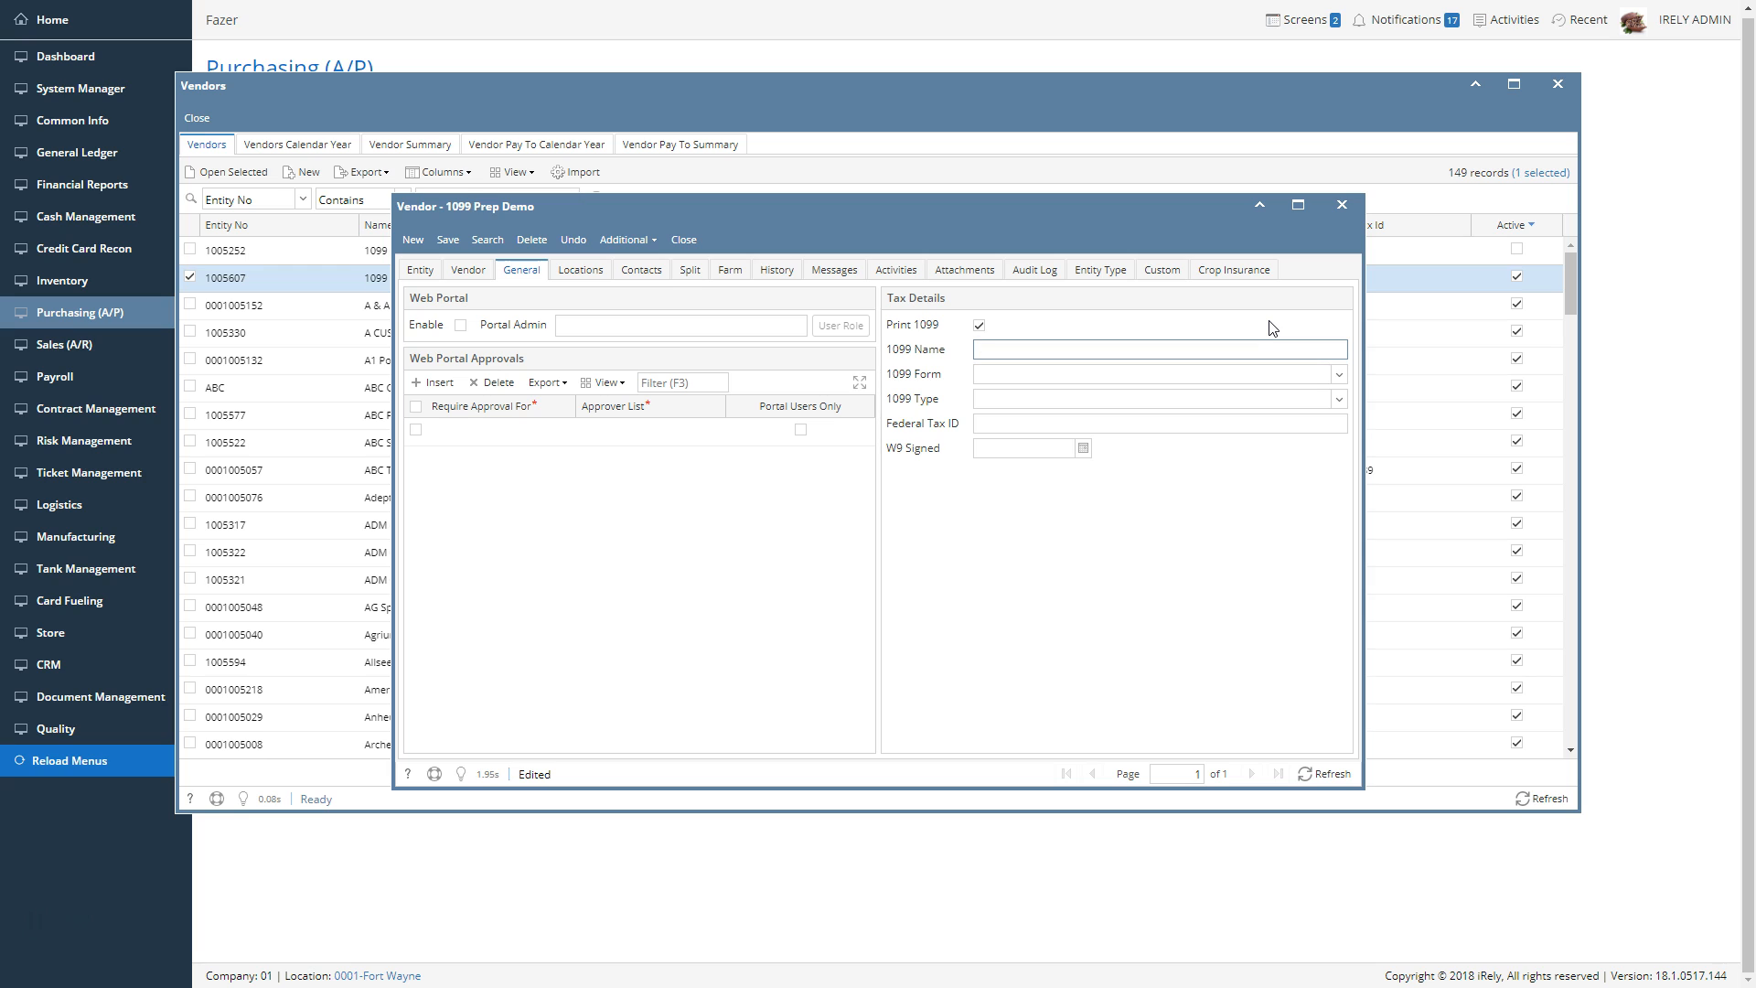
{"action": "key", "text": "Tab"}
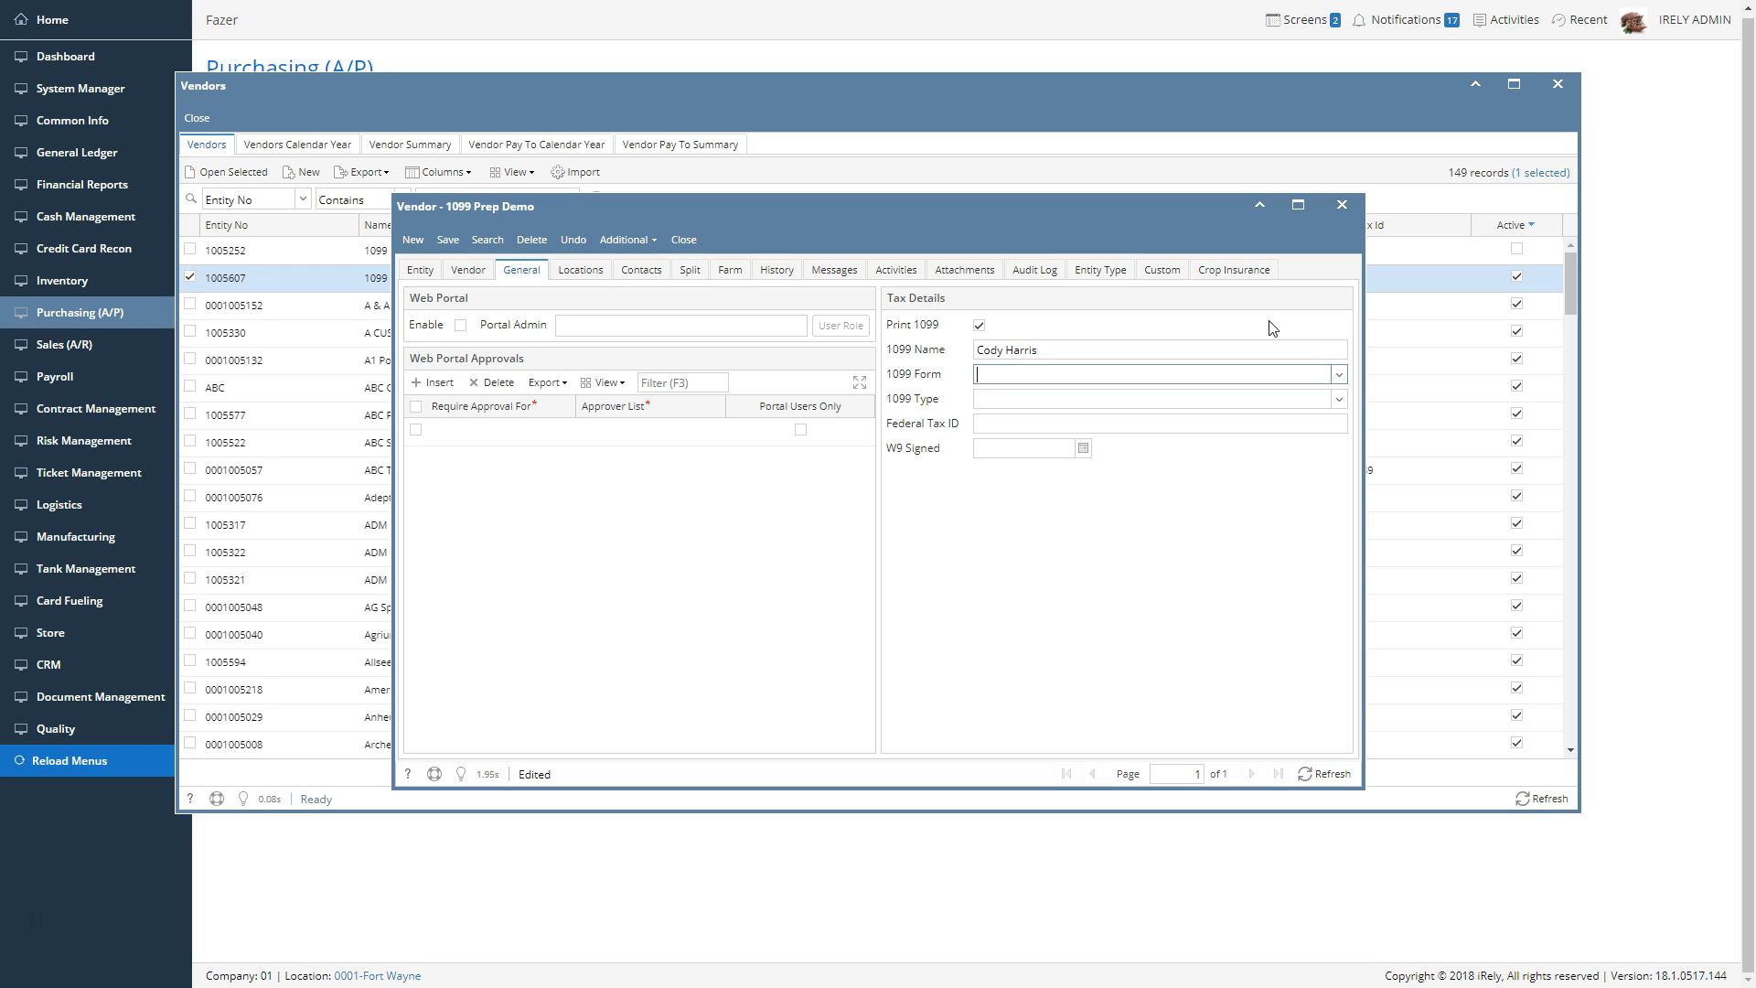
{"action": "left_click", "coordinate": [1339, 376]}
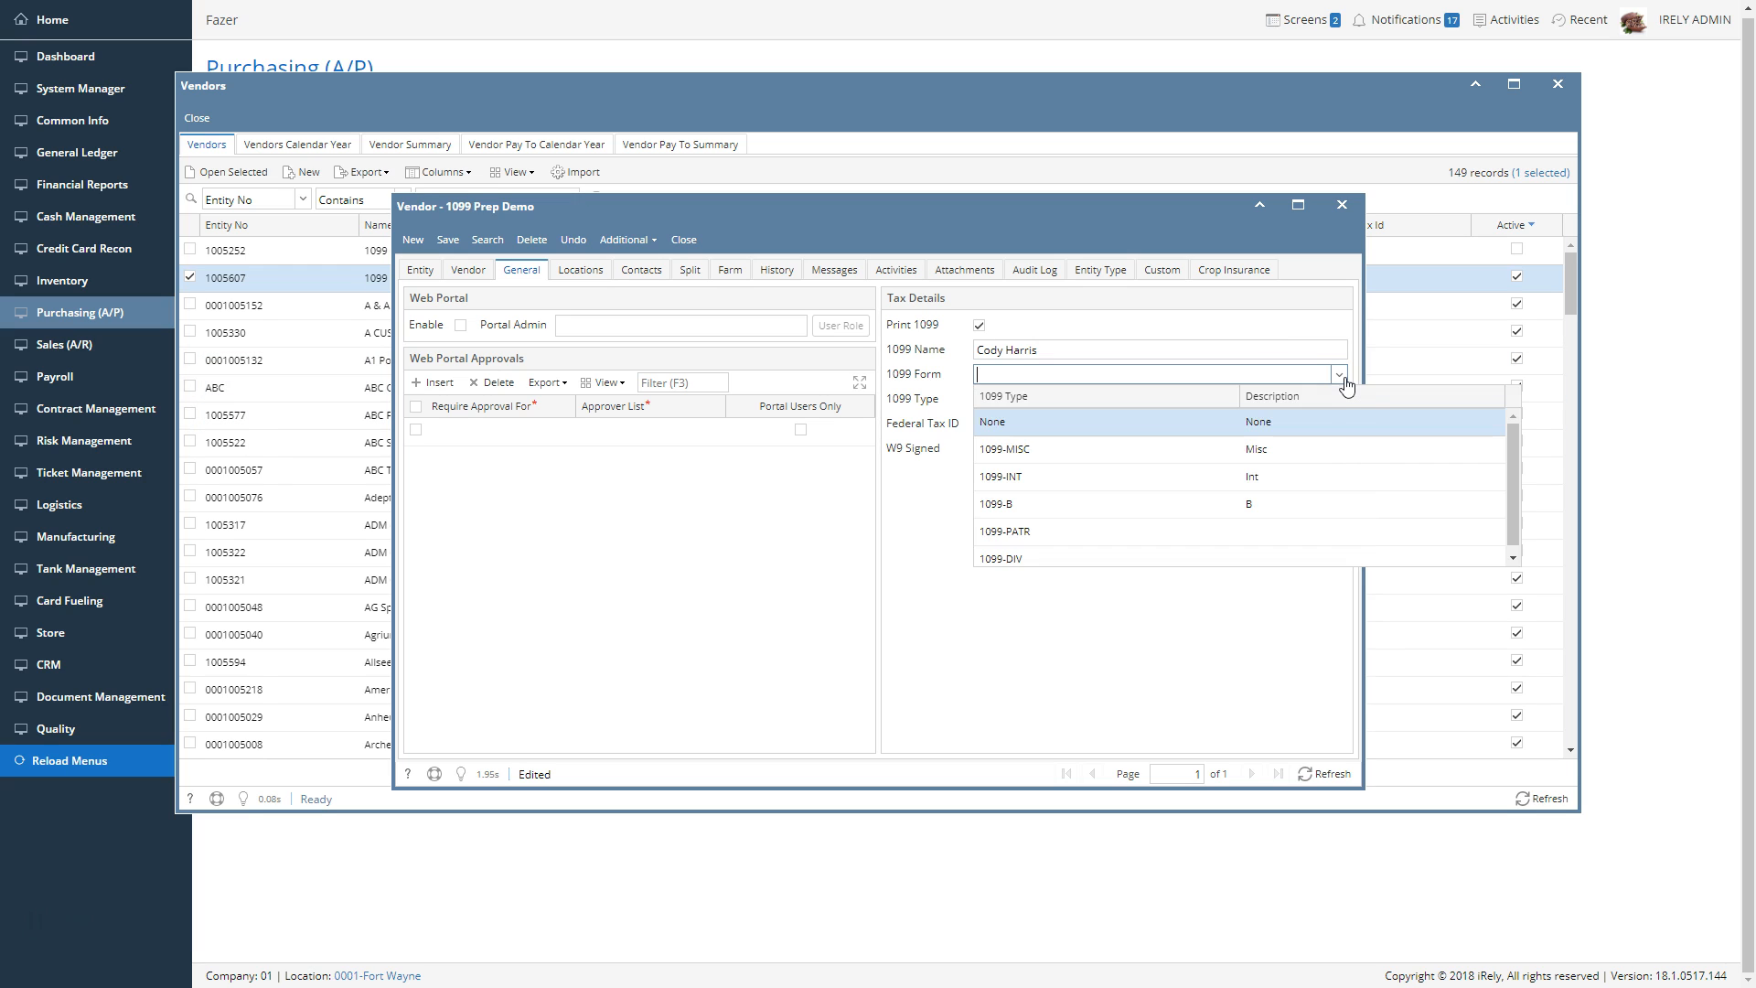
{"action": "left_click", "coordinate": [1268, 452]}
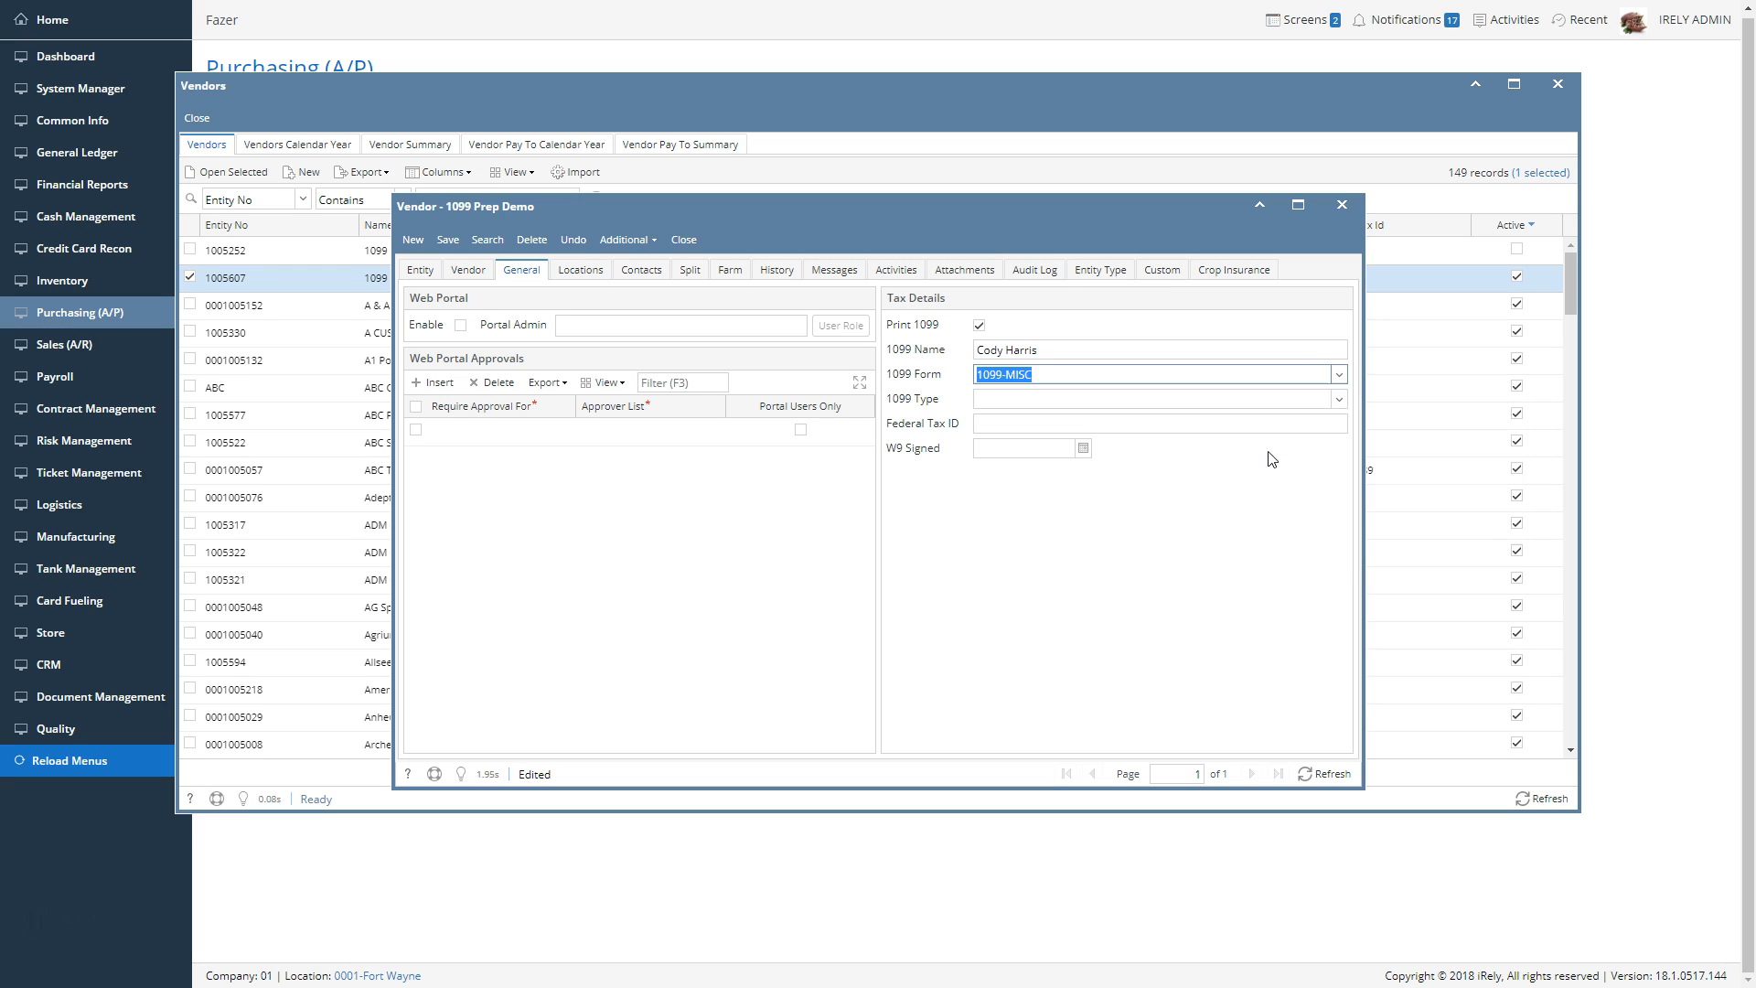
Set the vendor's 1099 type to Nonemployee Compensation
{"action": "left_click", "coordinate": [1336, 401]}
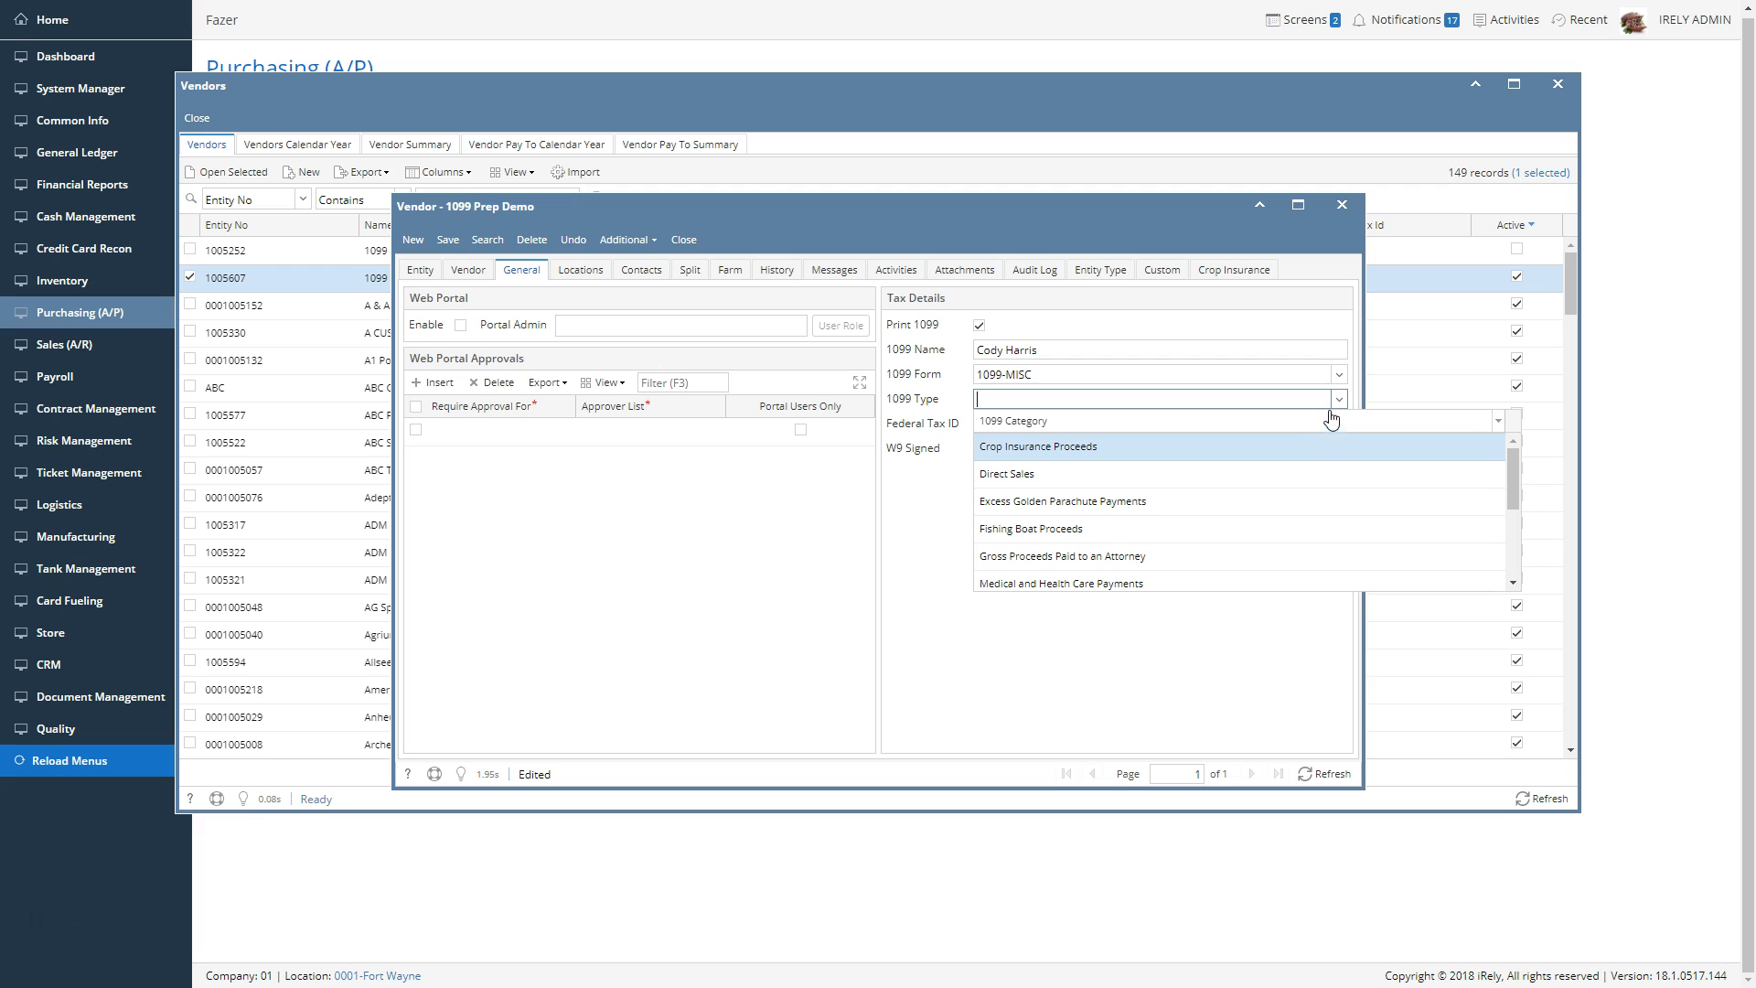
{"action": "scroll", "coordinate": [1237, 497], "scroll_direction": "down", "scroll_amount": 1}
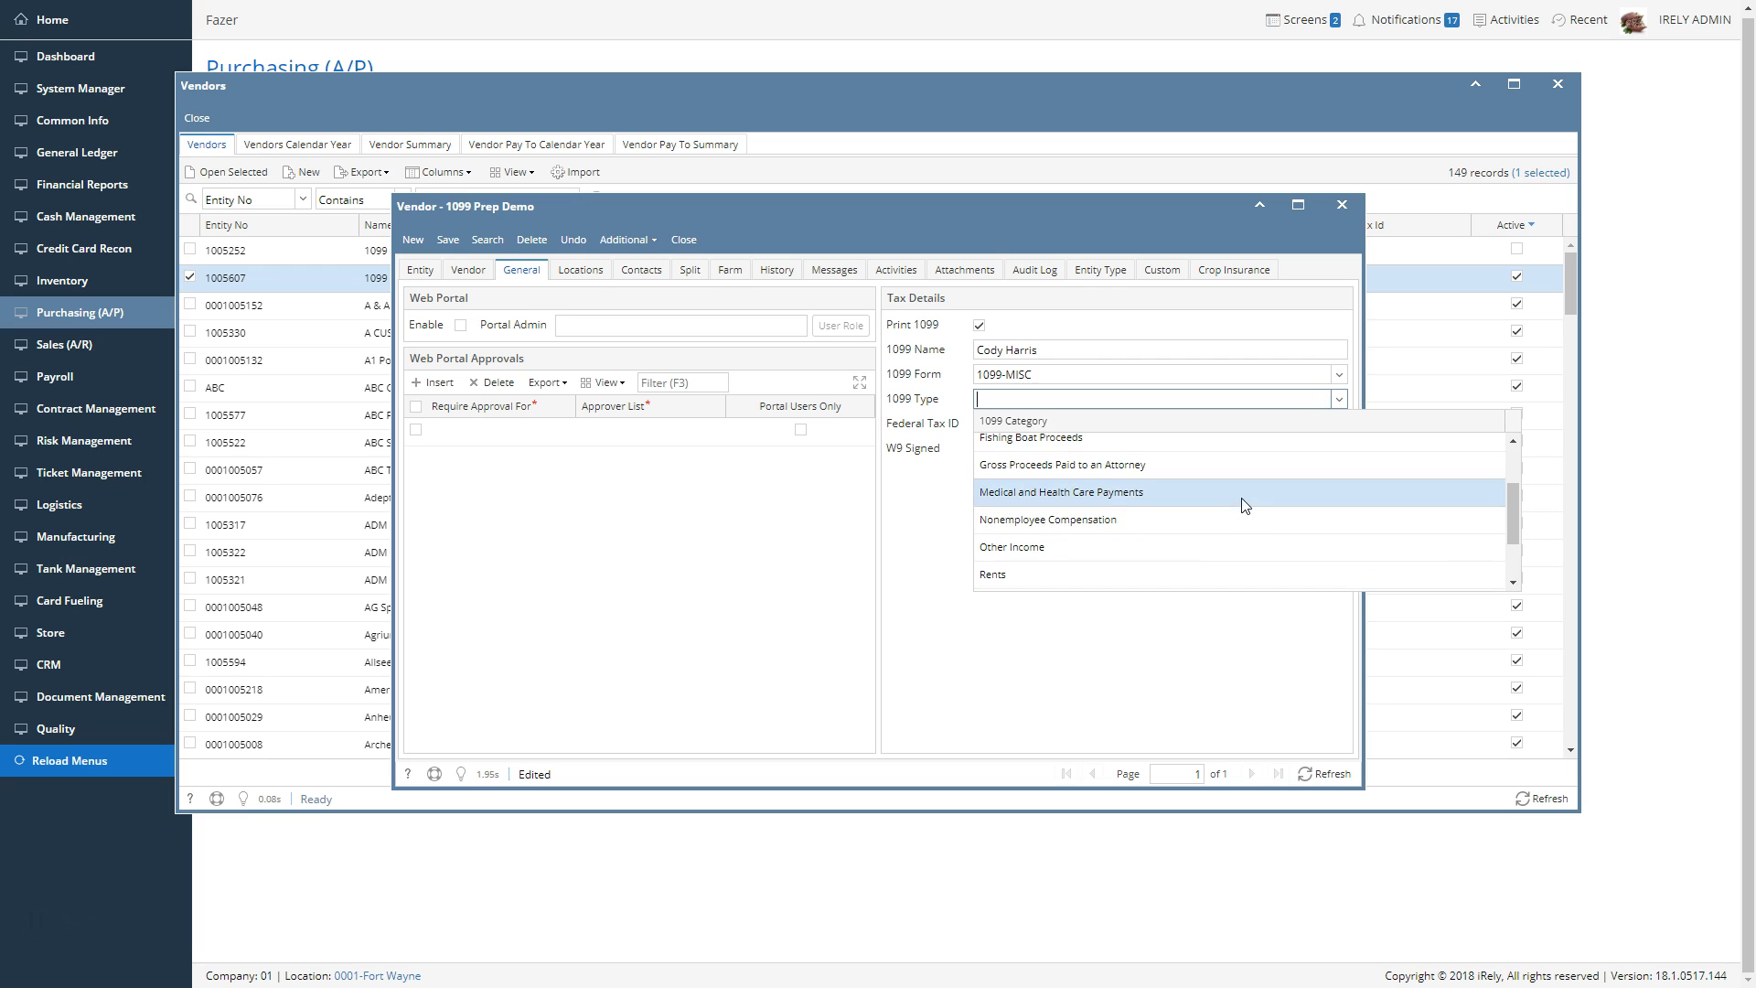
{"action": "left_click", "coordinate": [1185, 522]}
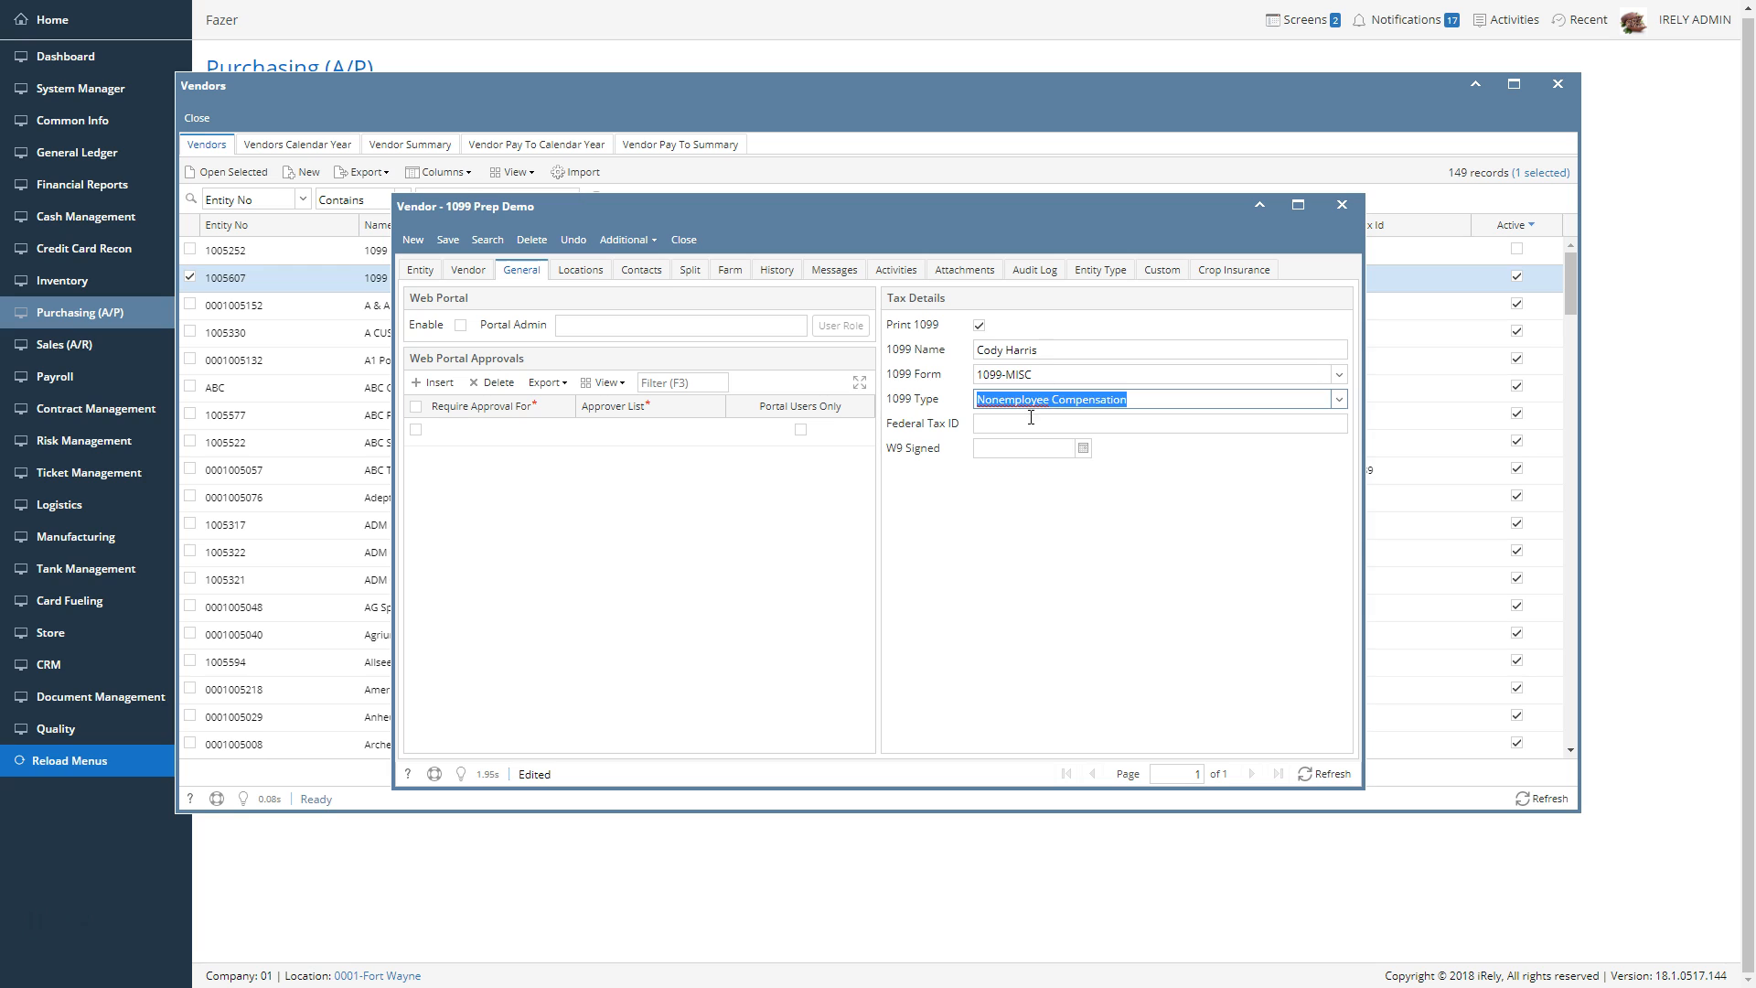
Enter the vendor's federal tax ID, then save and close the vendor record and the vendor list
{"action": "key", "text": "Tab"}
{"action": "type", "text": "123"}
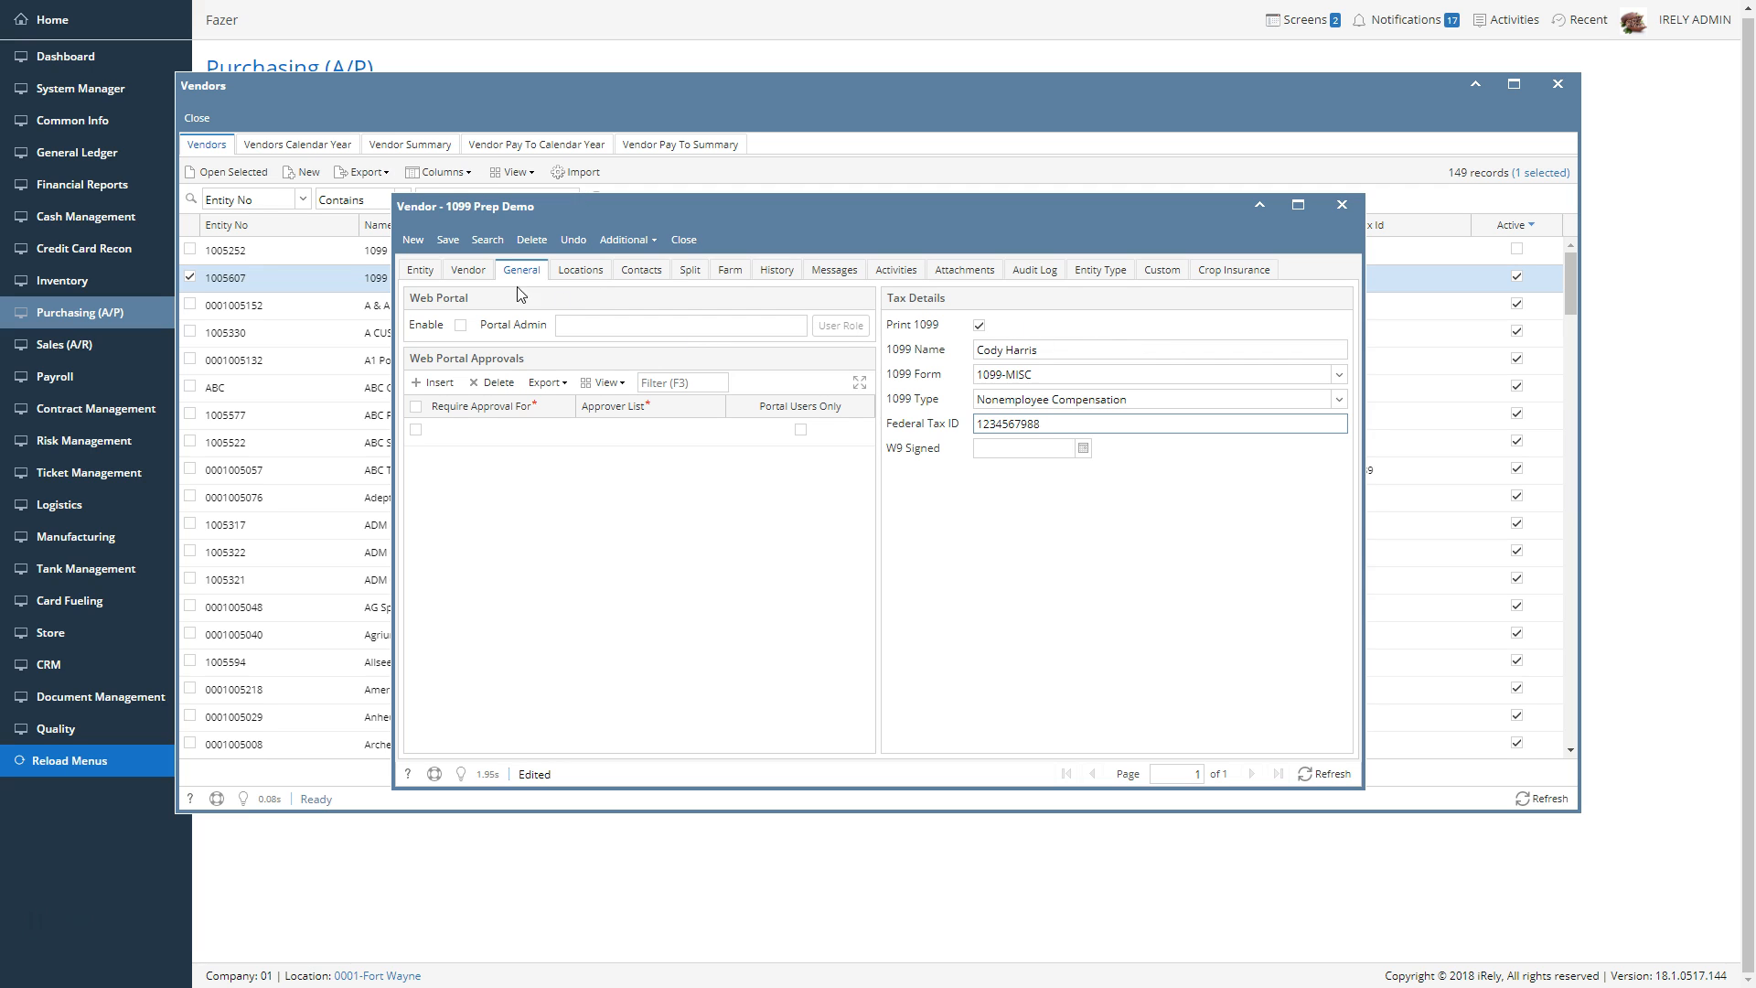
{"action": "left_click", "coordinate": [455, 247]}
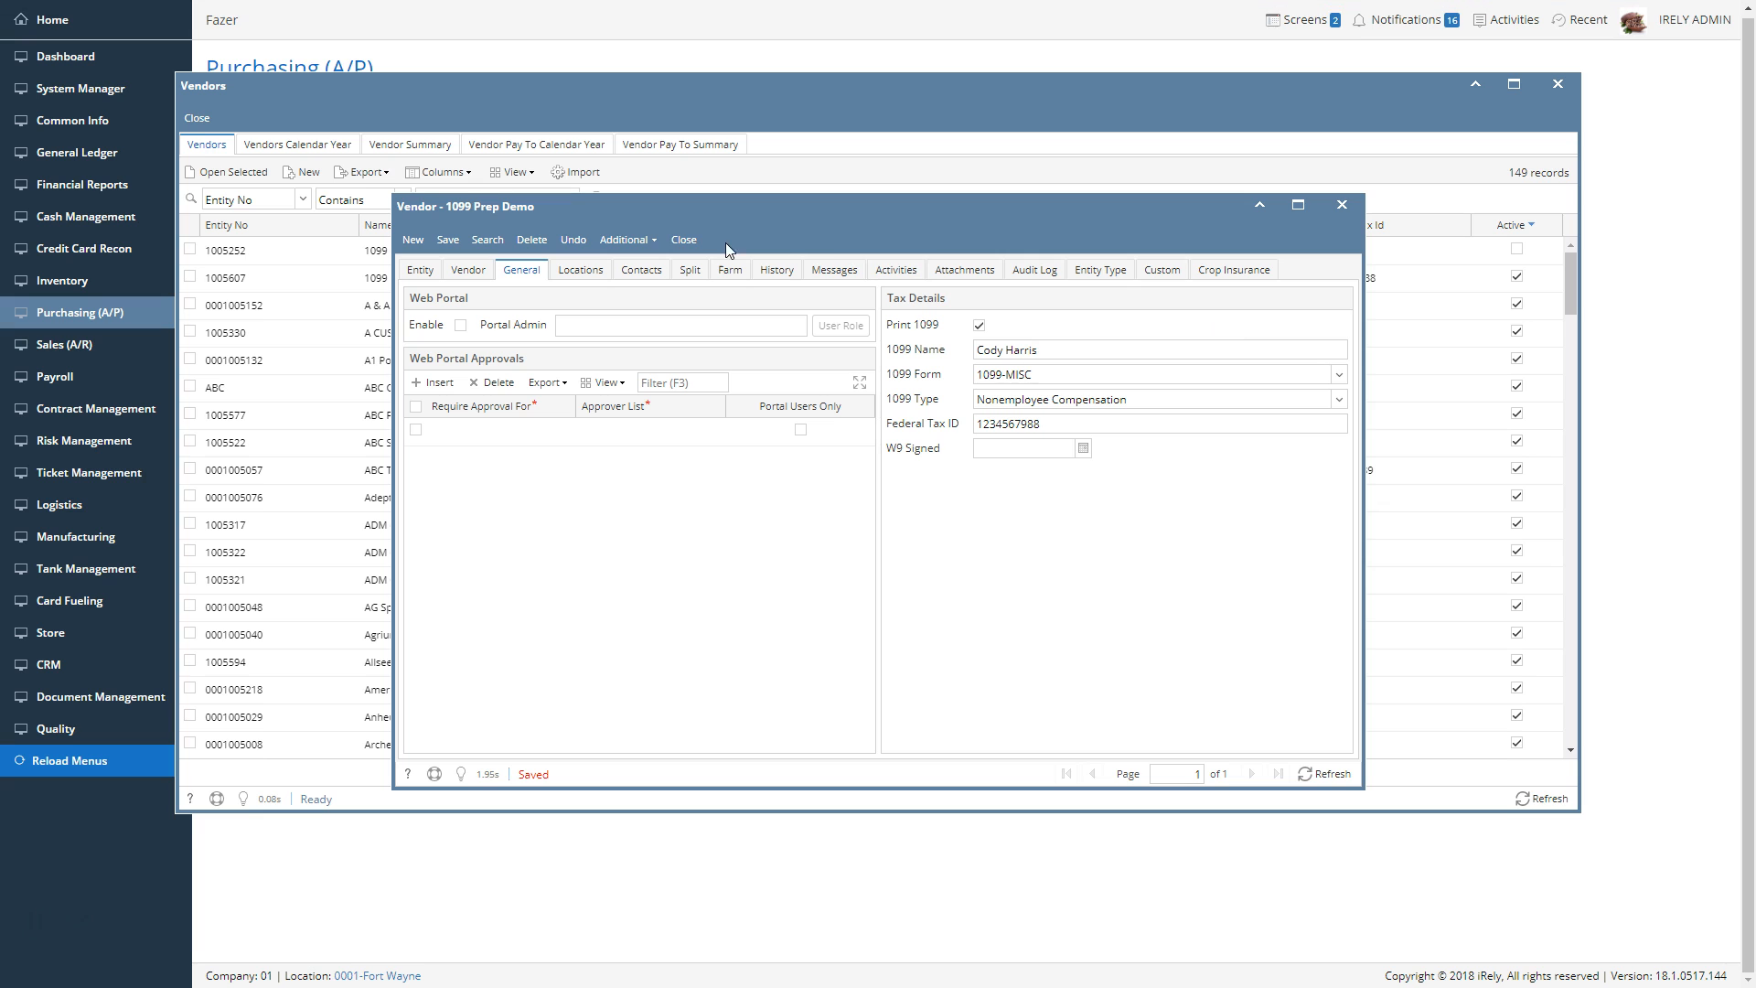
{"action": "left_click", "coordinate": [700, 245]}
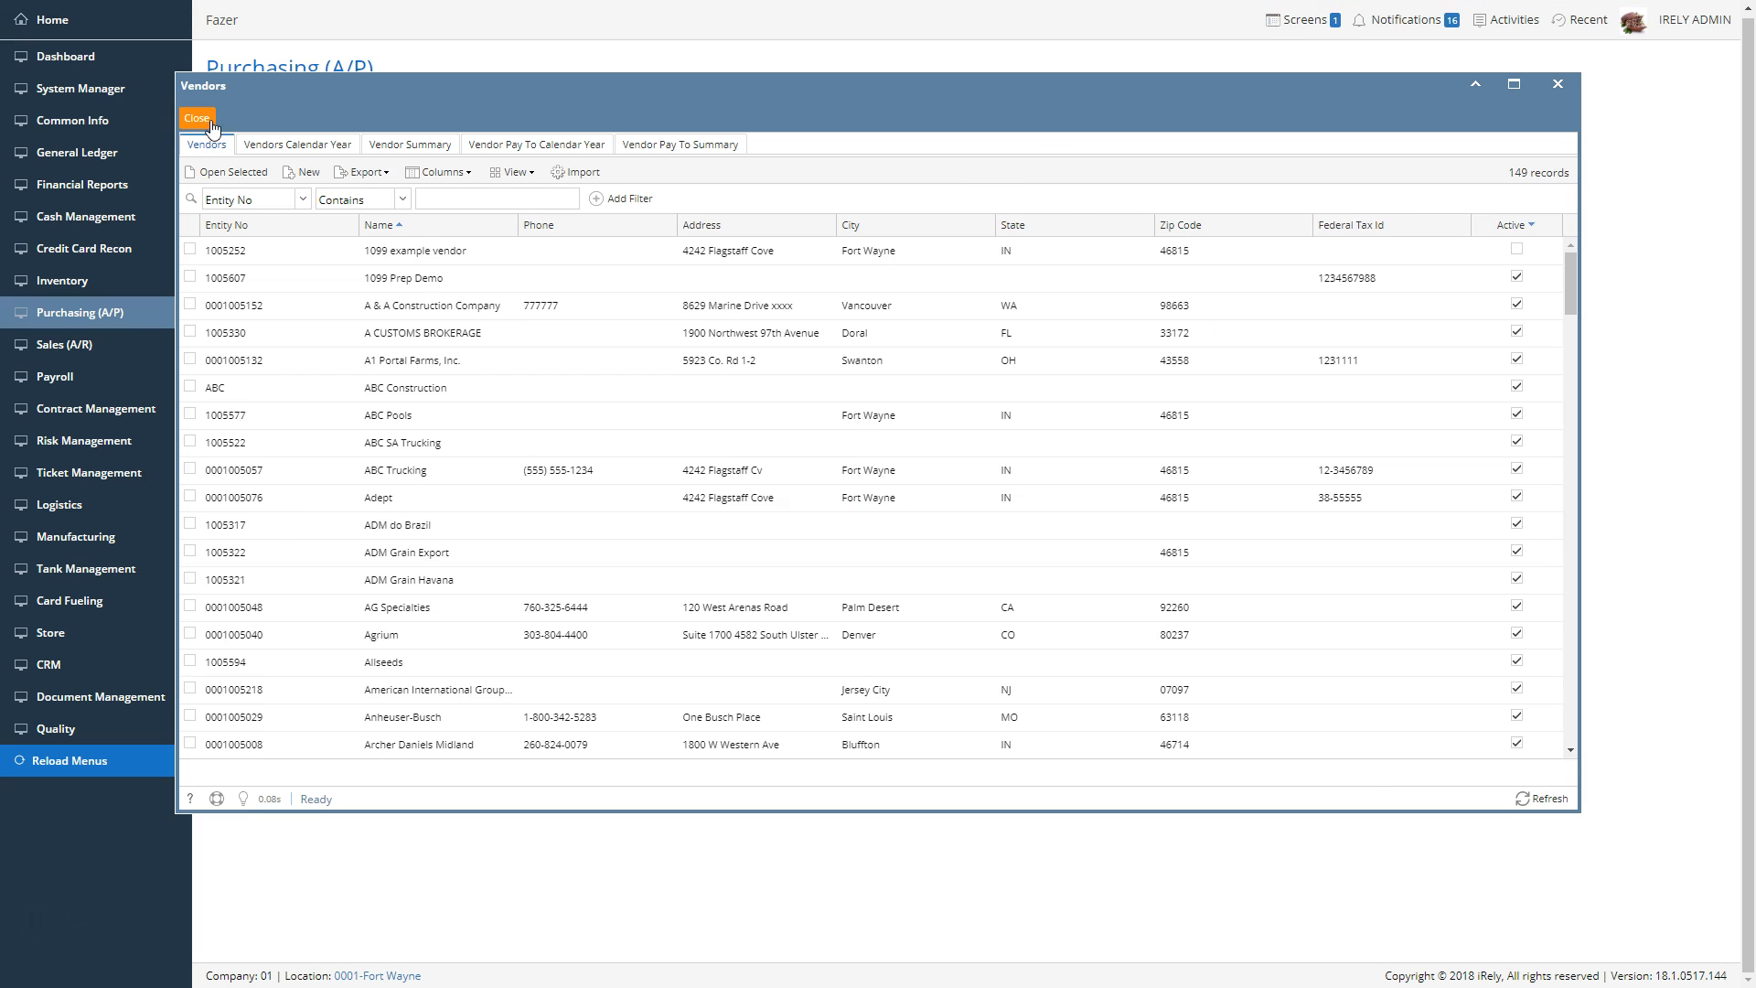
{"action": "left_click", "coordinate": [196, 118]}
Create a new voucher for the vendor 1099 Prep Demo and enter its invoice number
{"action": "left_click", "coordinate": [255, 168]}
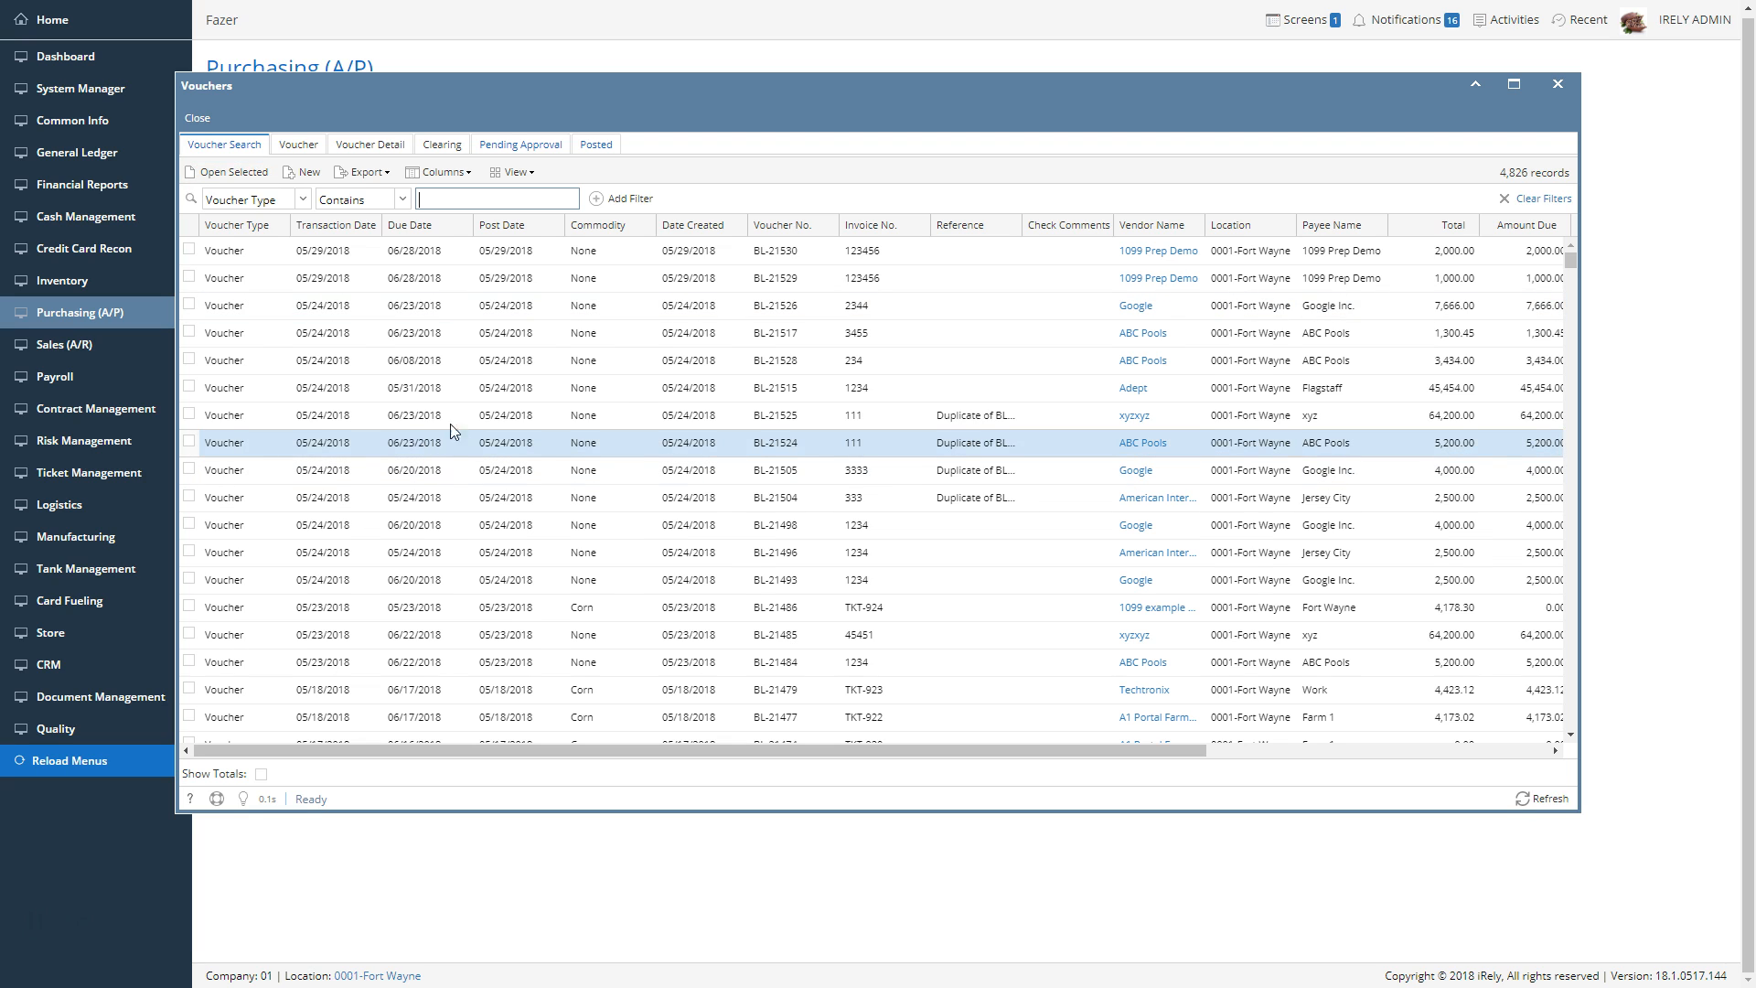
{"action": "left_click", "coordinate": [314, 176]}
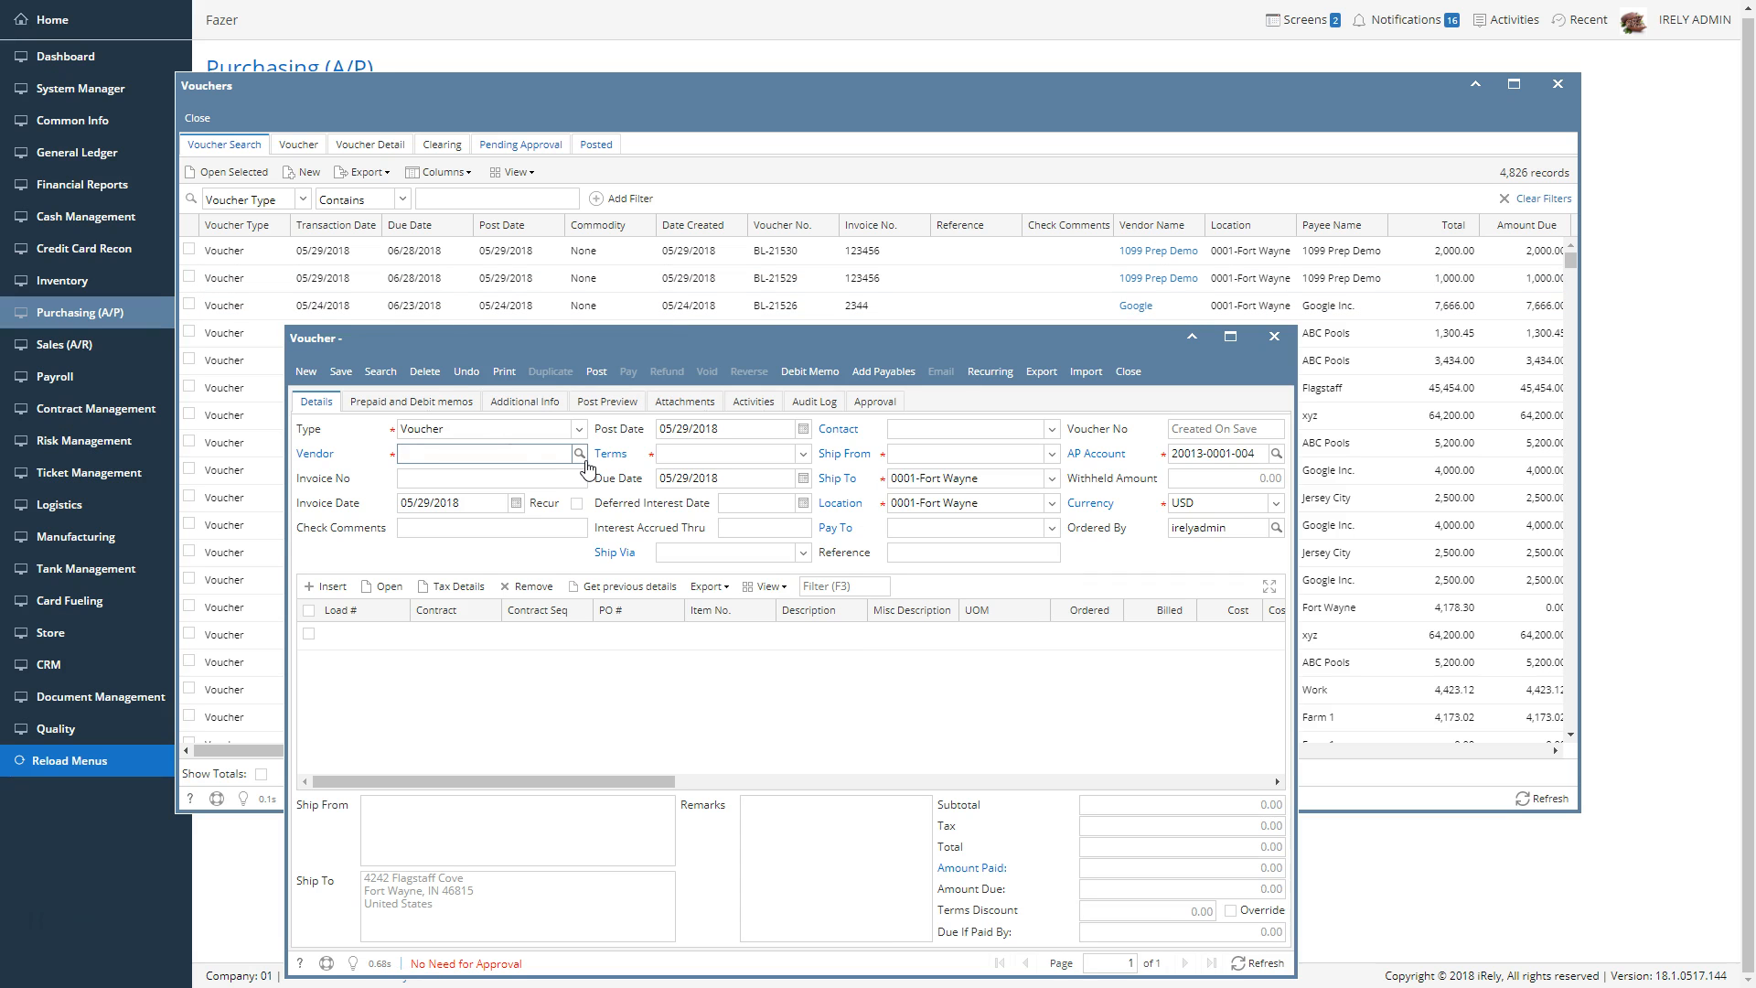
{"action": "type", "text": "1099"}
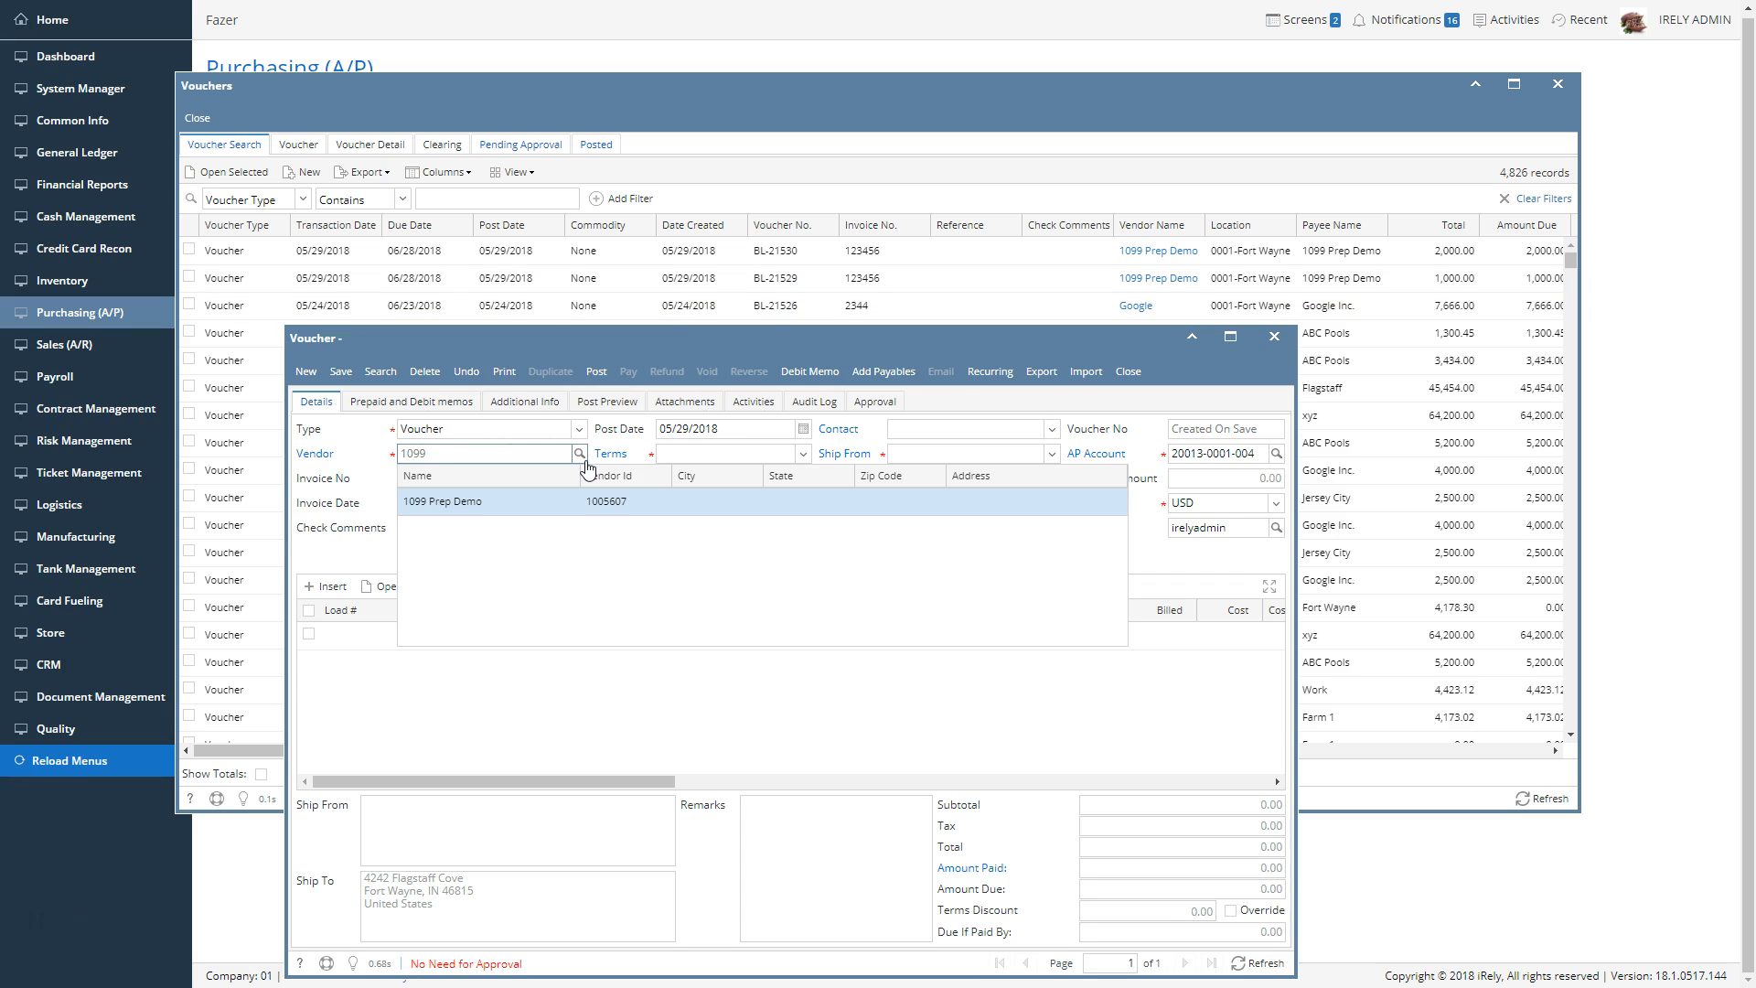
{"action": "left_click", "coordinate": [564, 508]}
{"action": "key", "text": "Tab"}
{"action": "type", "text": "654684894"}
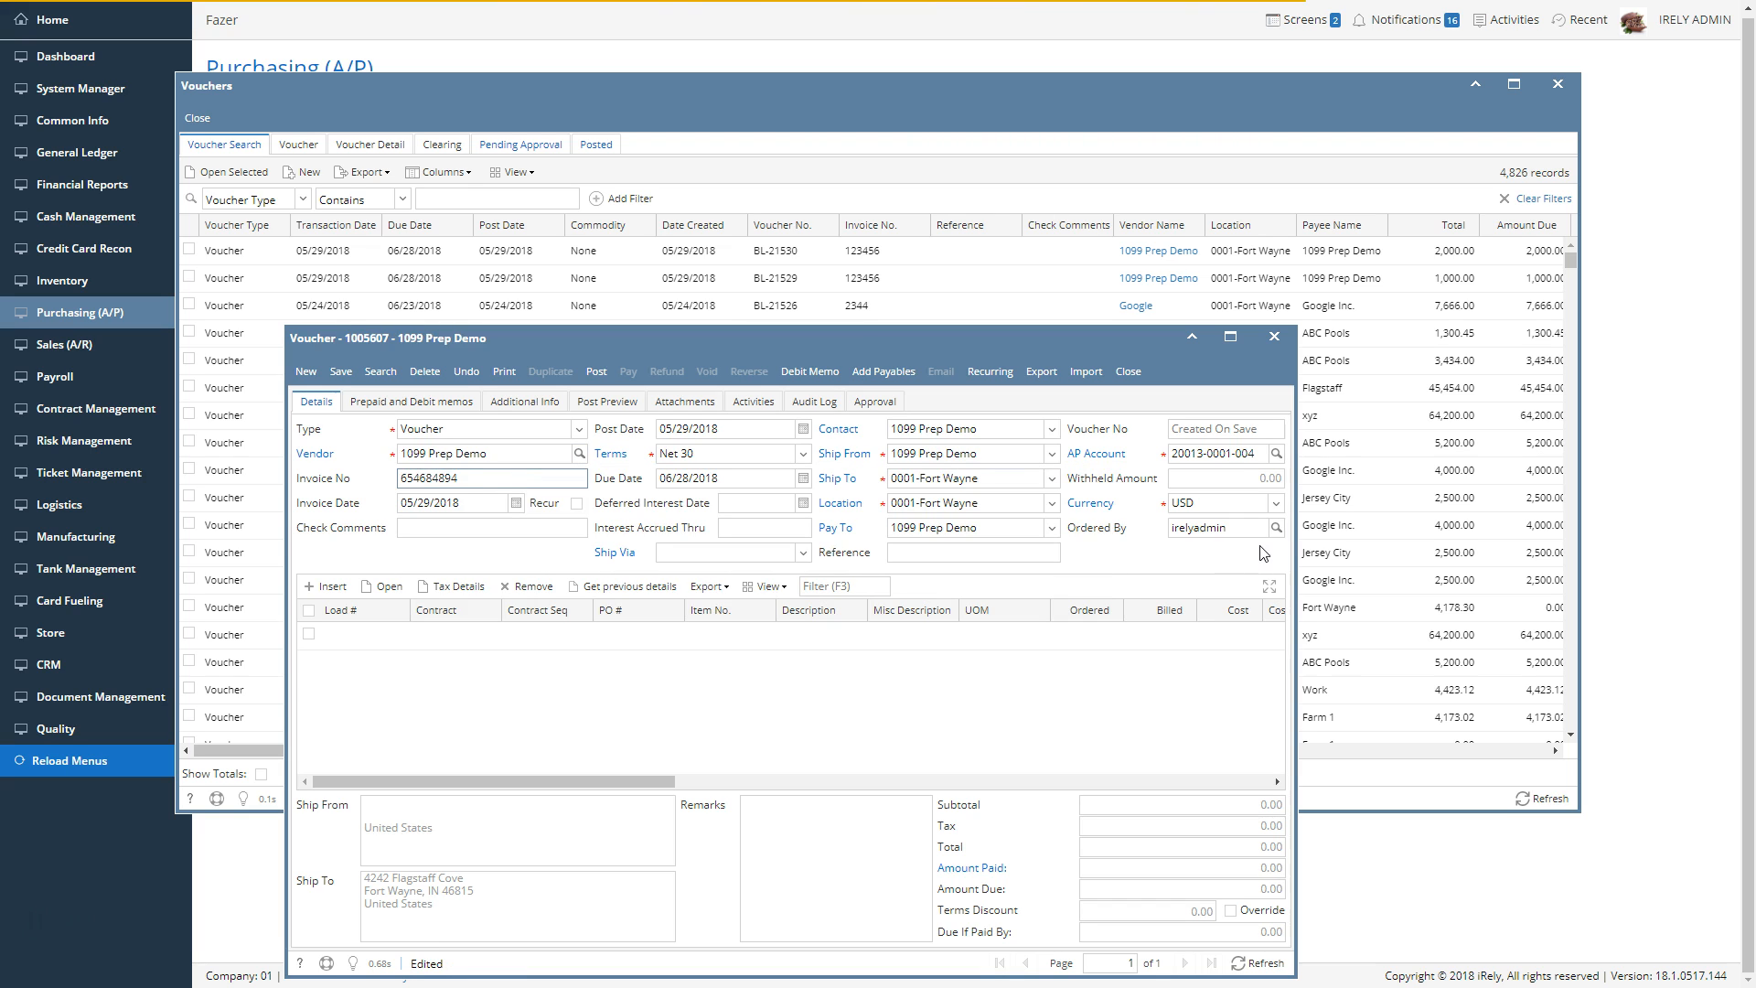
Add a first voucher line with misc description 13 and a cost of 1,000
{"action": "left_click", "coordinate": [905, 633]}
{"action": "type", "text": "13"}
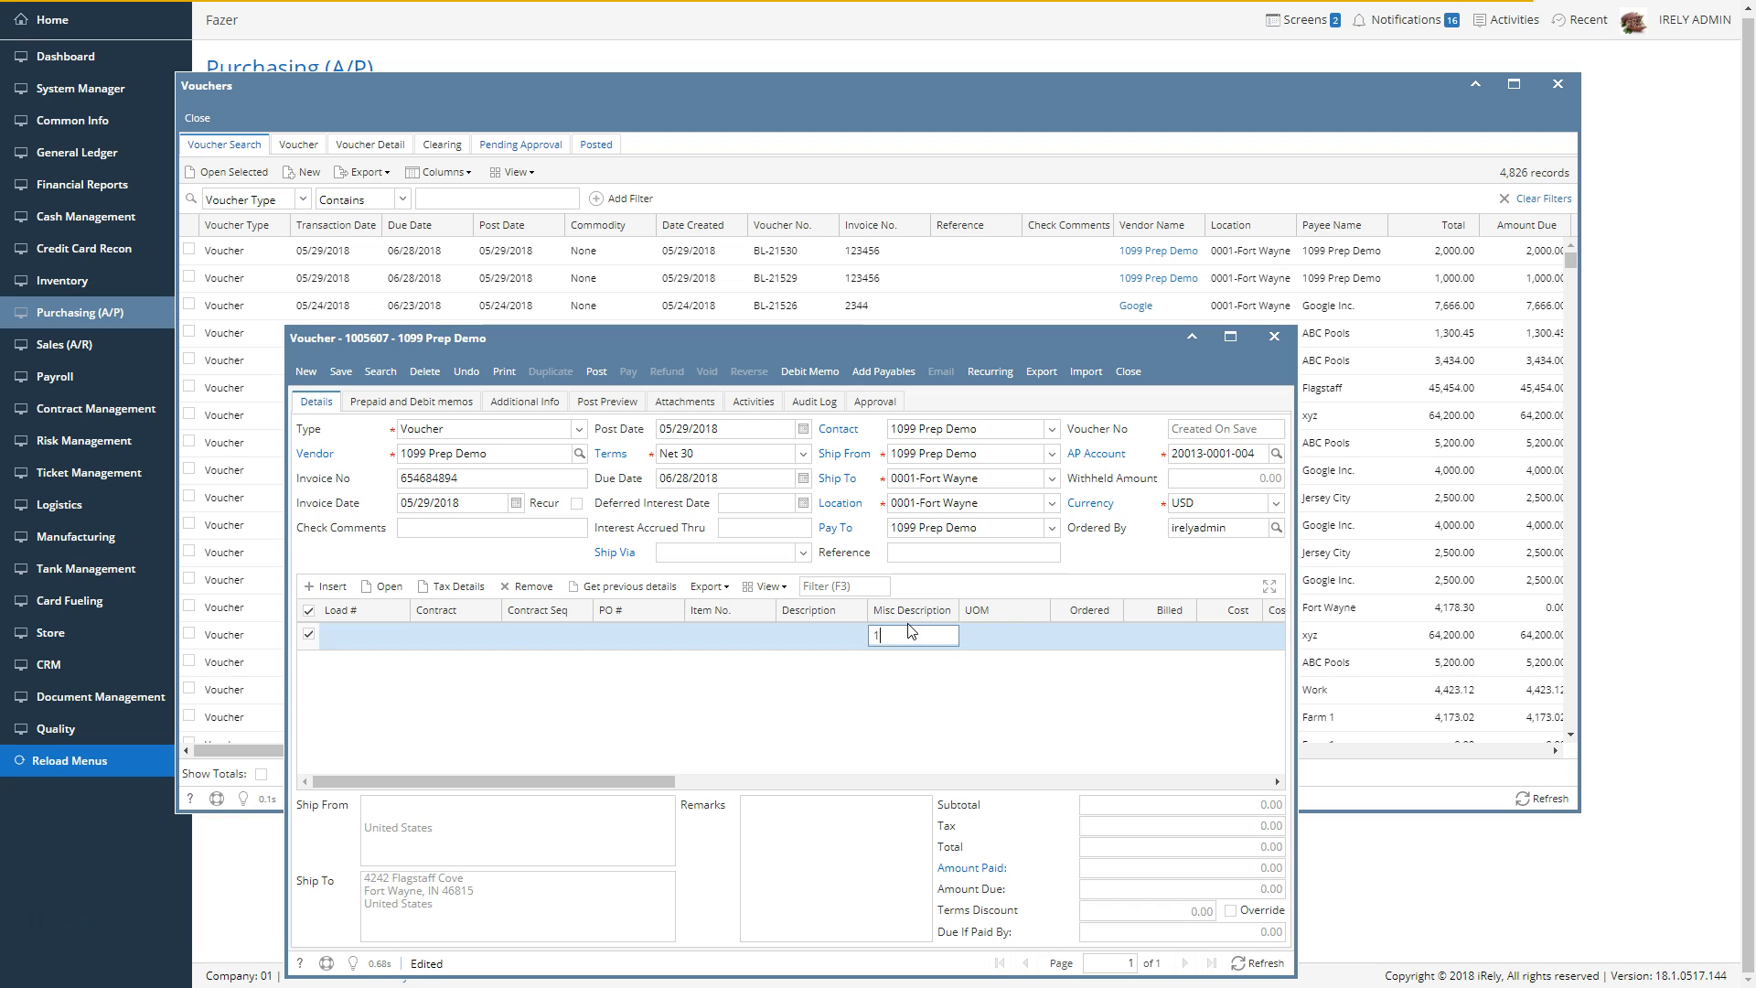
{"action": "key", "text": "Tab"}
{"action": "key", "text": "Tab"}
{"action": "type", "text": "100"}
Assign the Fifth Third - Petro account to the first voucher line and advance to its 1099 amount
{"action": "key", "text": "Tab"}
{"action": "key", "text": "Tab"}
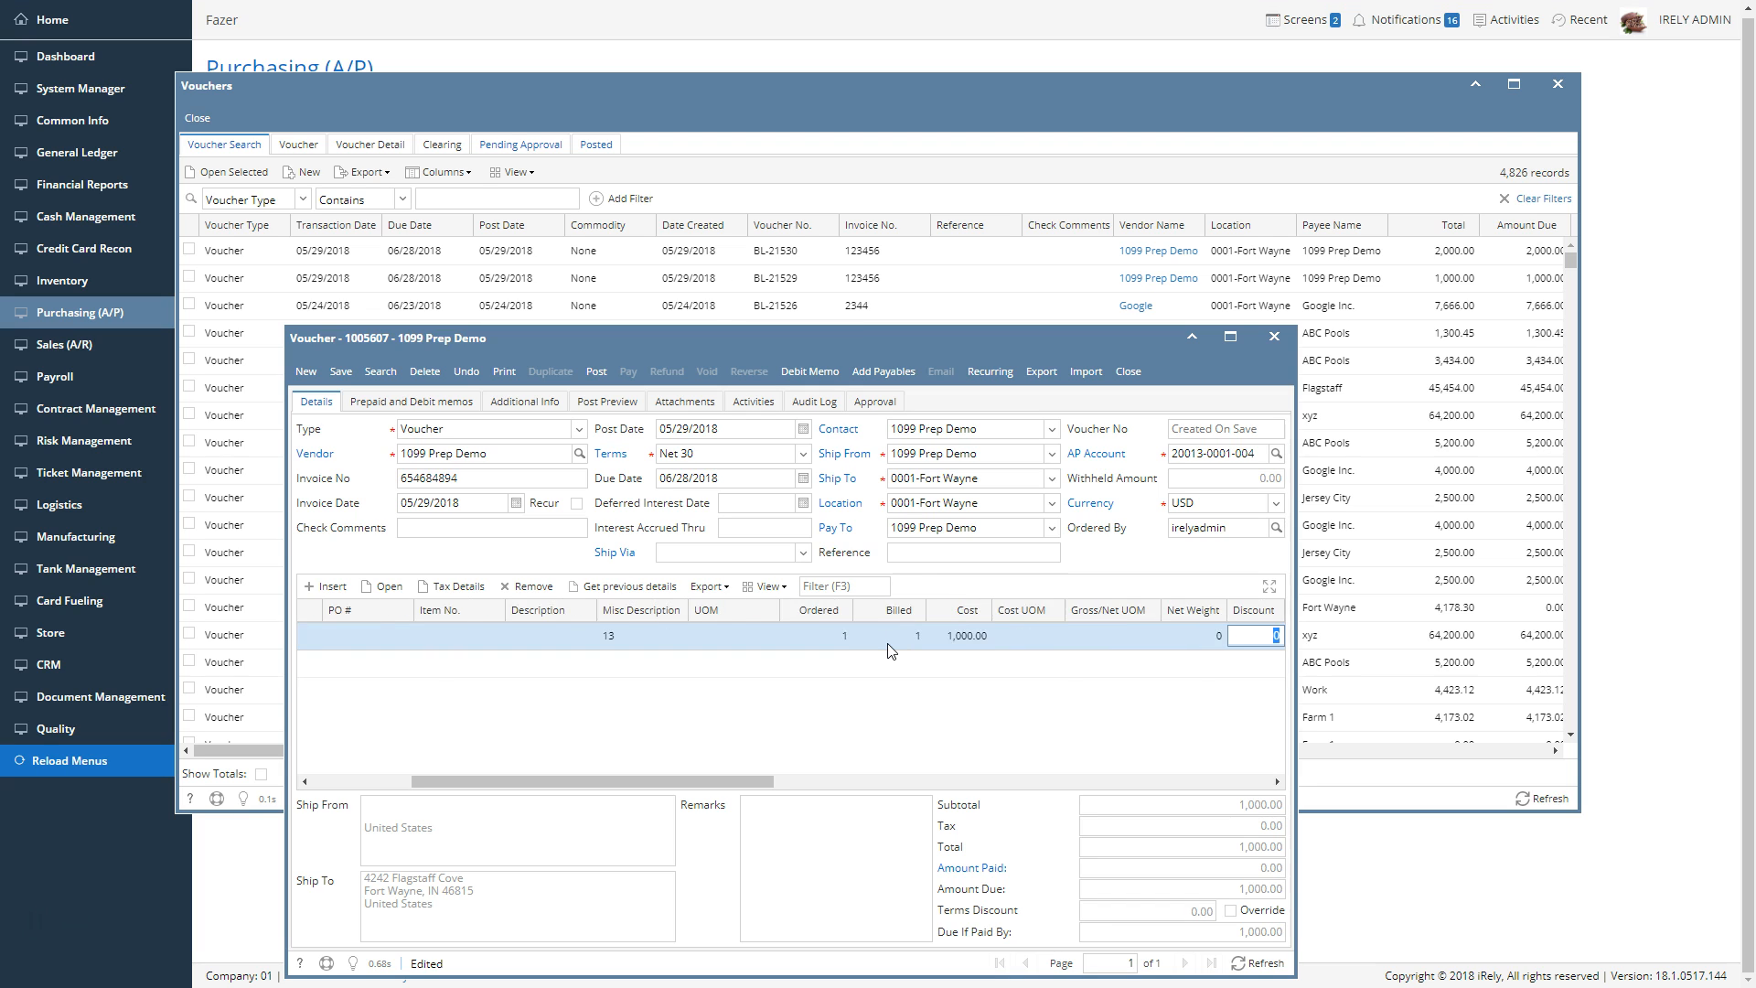
{"action": "key", "text": "Tab"}
{"action": "key", "text": "Down"}
{"action": "key", "text": "Down"}
{"action": "key", "text": "Tab"}
{"action": "key", "text": "Tab"}
{"action": "key", "text": "Tab"}
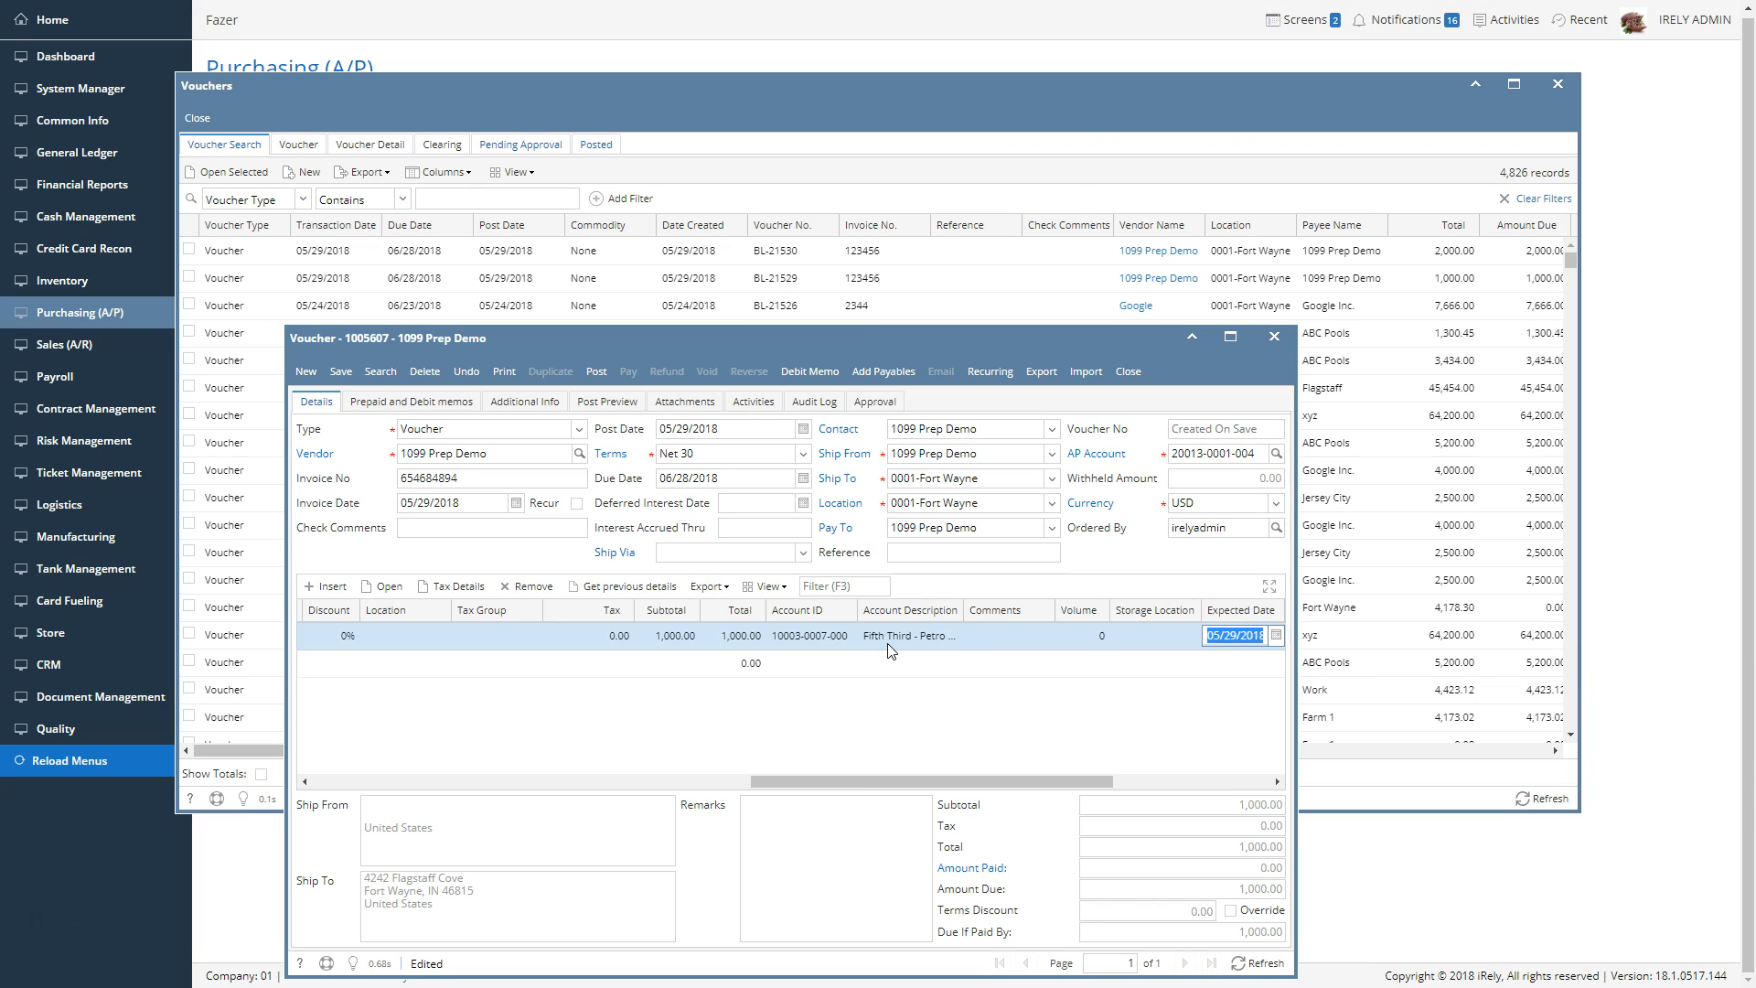
{"action": "key", "text": "Tab"}
{"action": "key", "text": "Tab"}
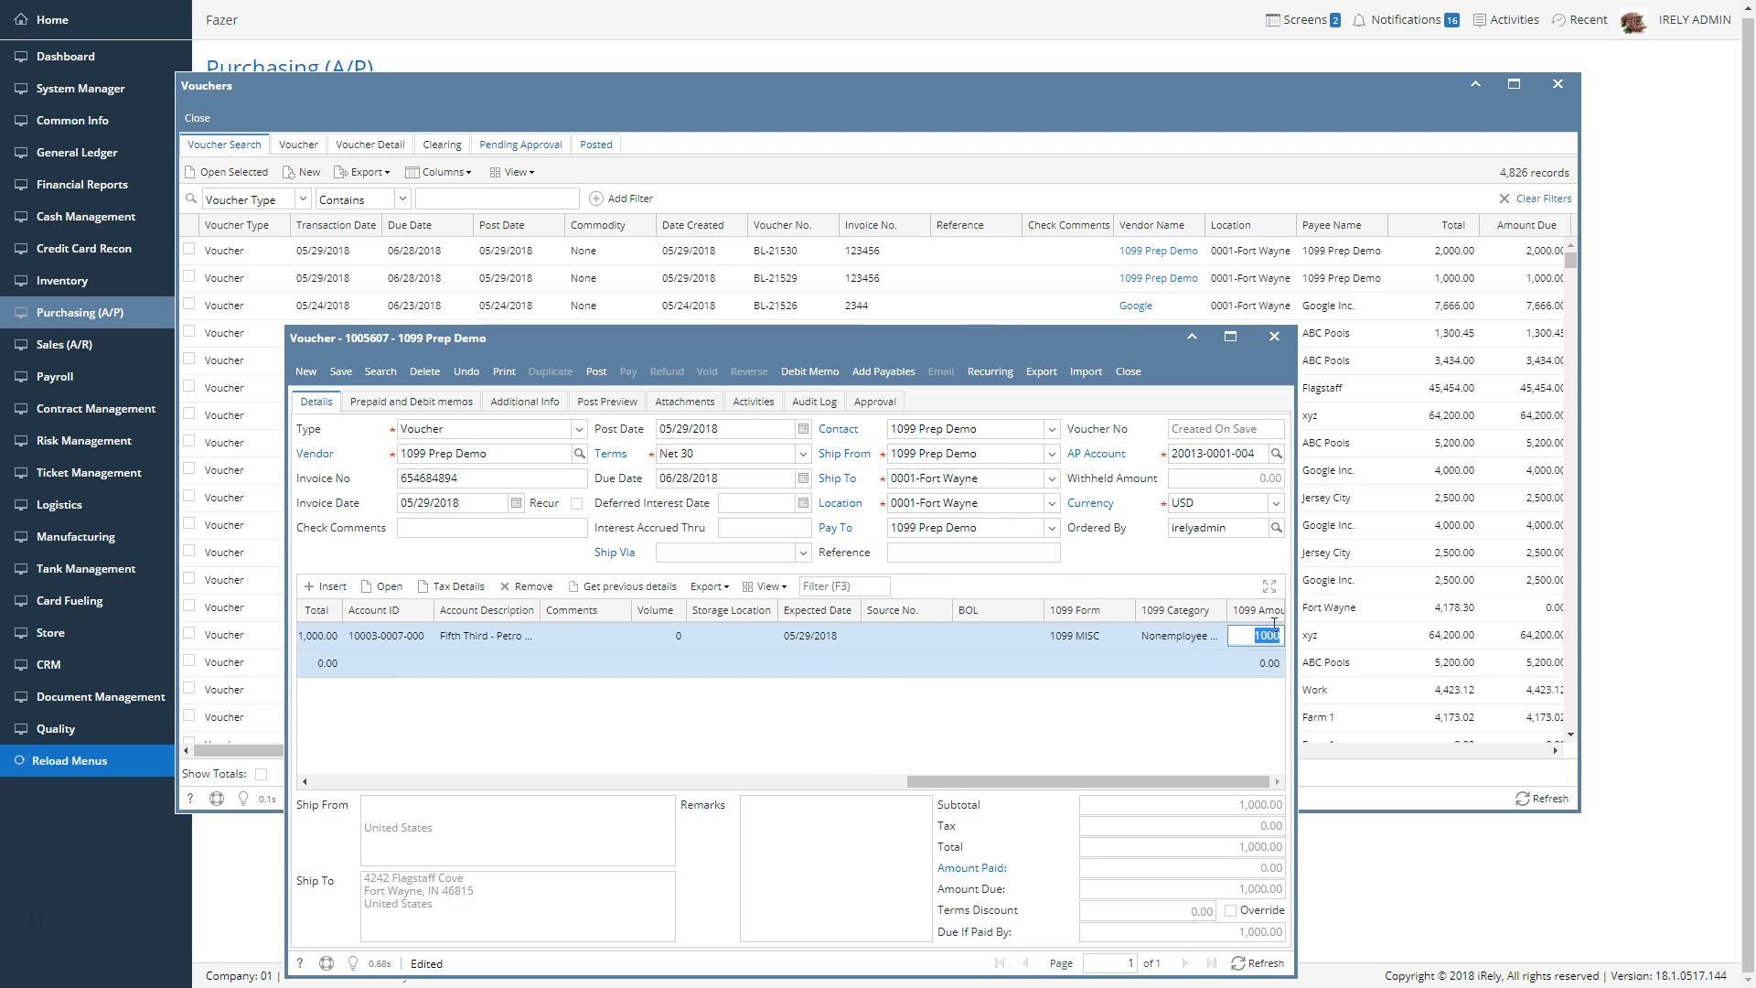
Add the Net Shipped Wt column to the voucher's line item grid
{"action": "right_click", "coordinate": [981, 607]}
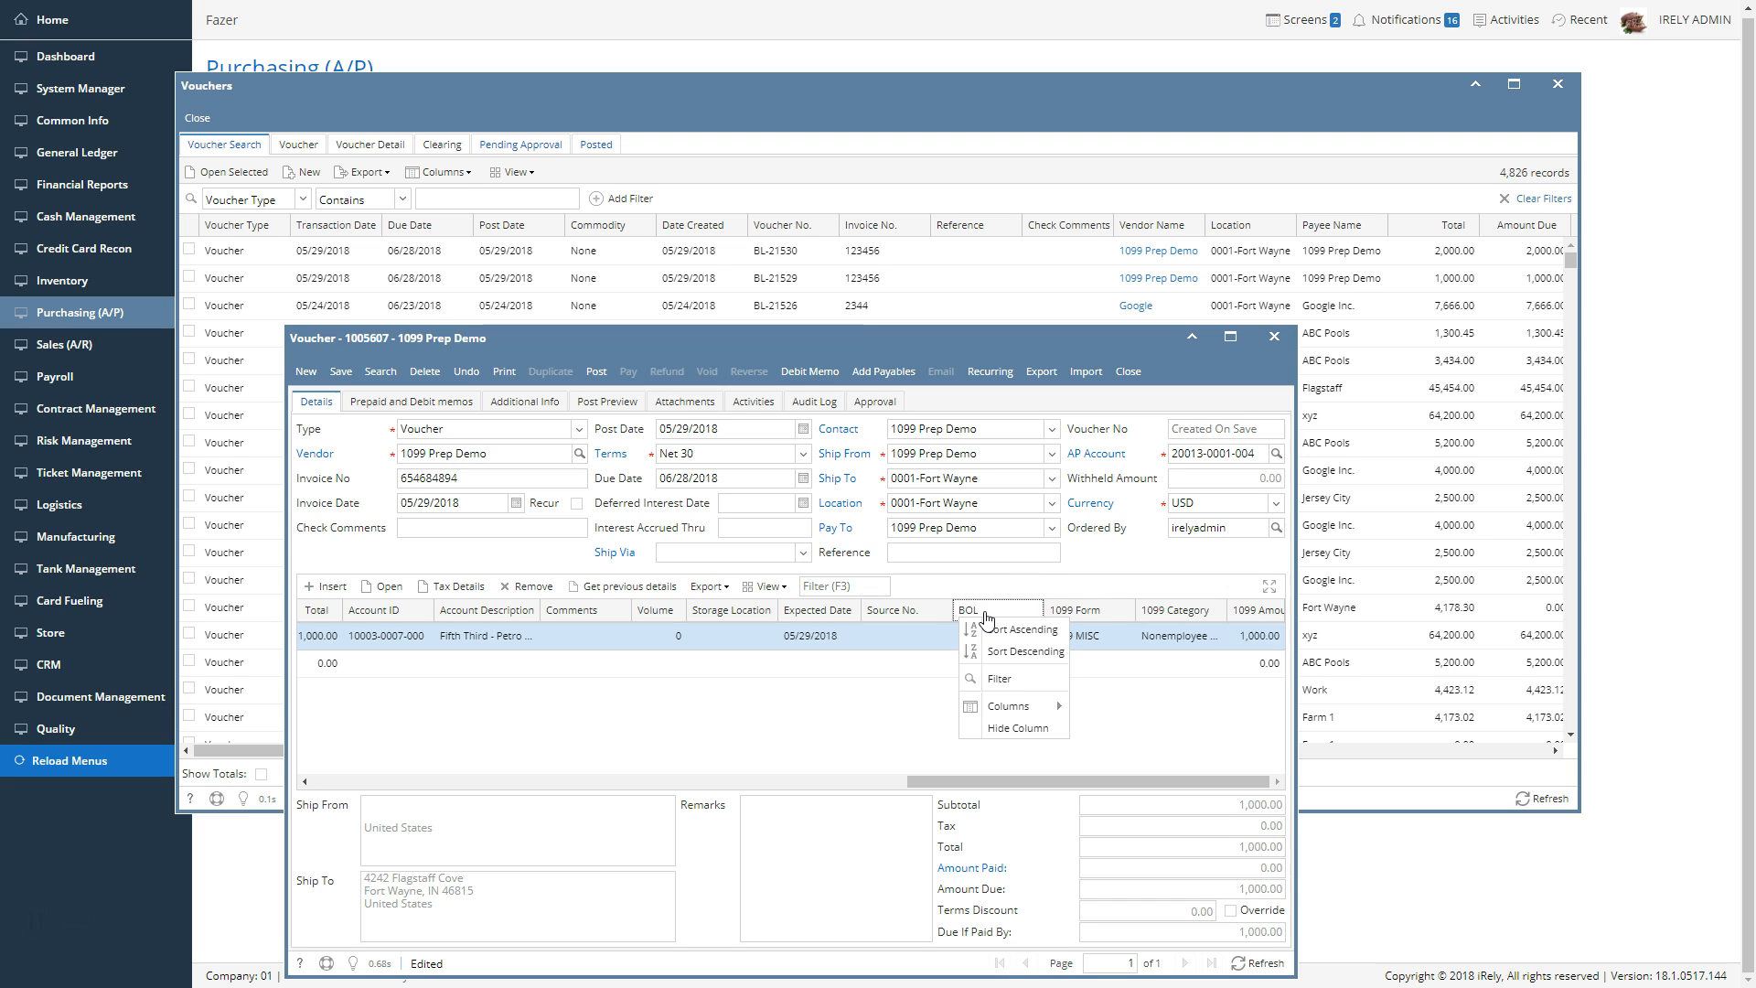
{"action": "mouse_move", "coordinate": [1015, 706]}
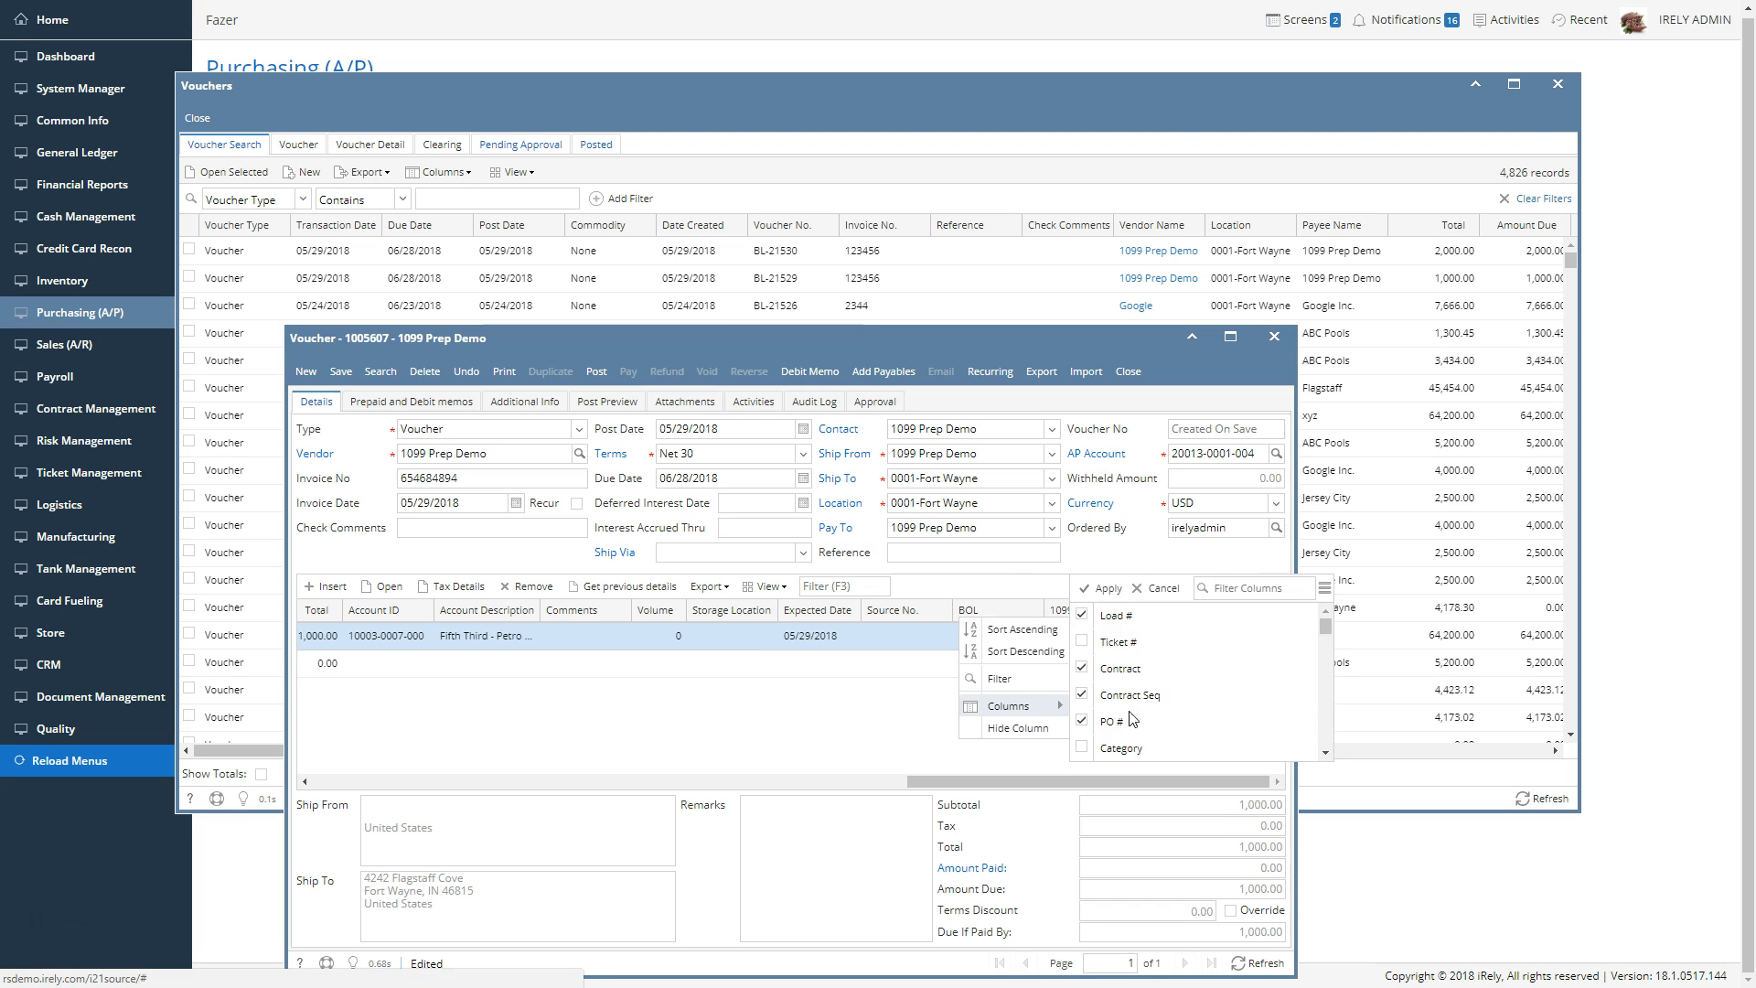
{"action": "scroll", "coordinate": [1189, 687], "scroll_direction": "down", "scroll_amount": 10}
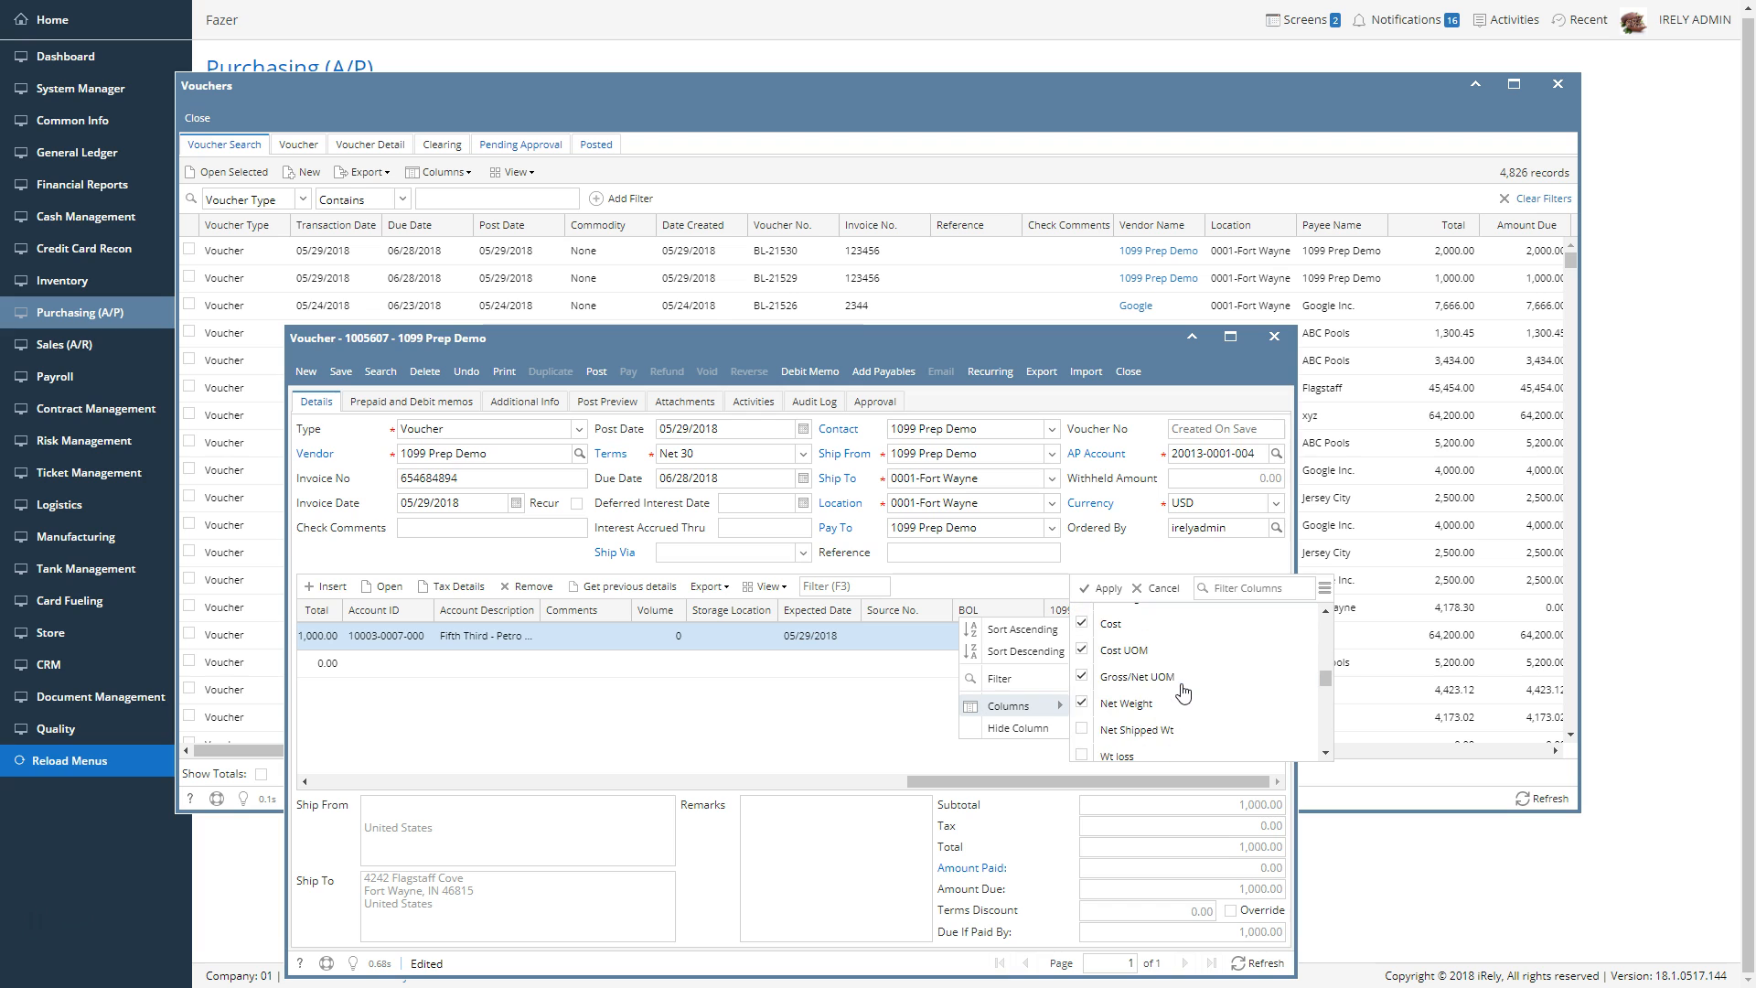
{"action": "scroll", "coordinate": [1185, 693], "scroll_direction": "down", "scroll_amount": 3}
{"action": "scroll", "coordinate": [1169, 695], "scroll_direction": "down", "scroll_amount": 3}
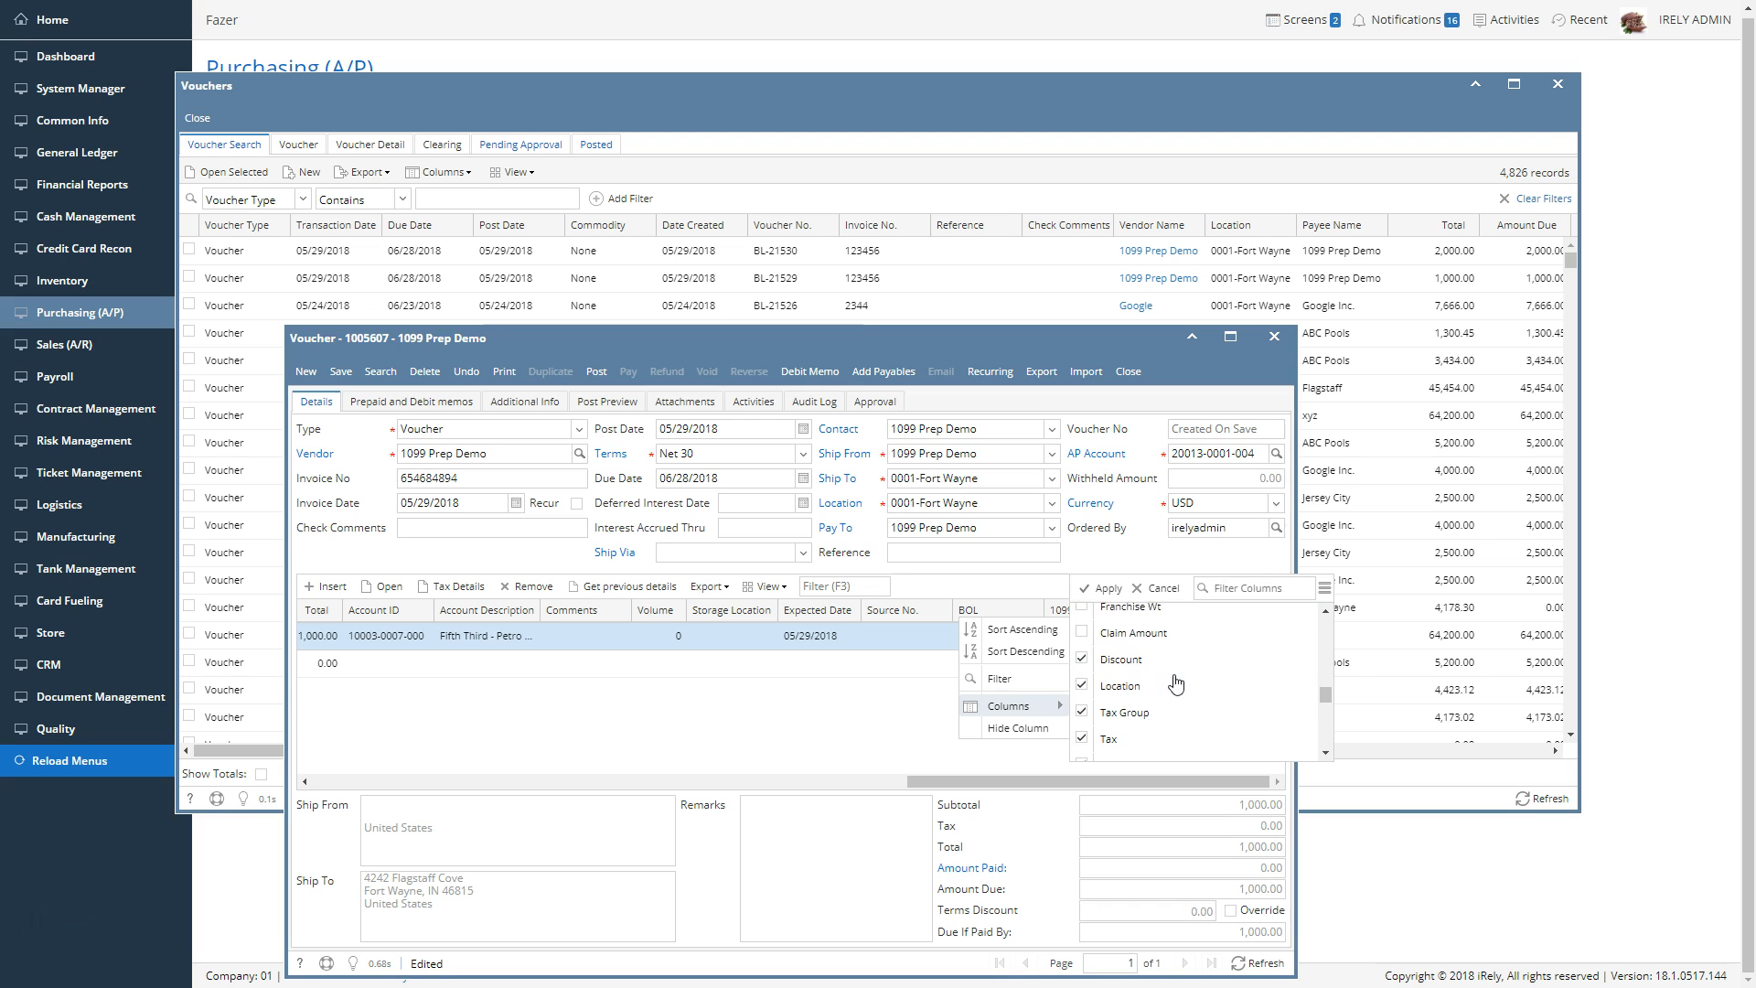
{"action": "scroll", "coordinate": [1169, 695], "scroll_direction": "up", "scroll_amount": 6}
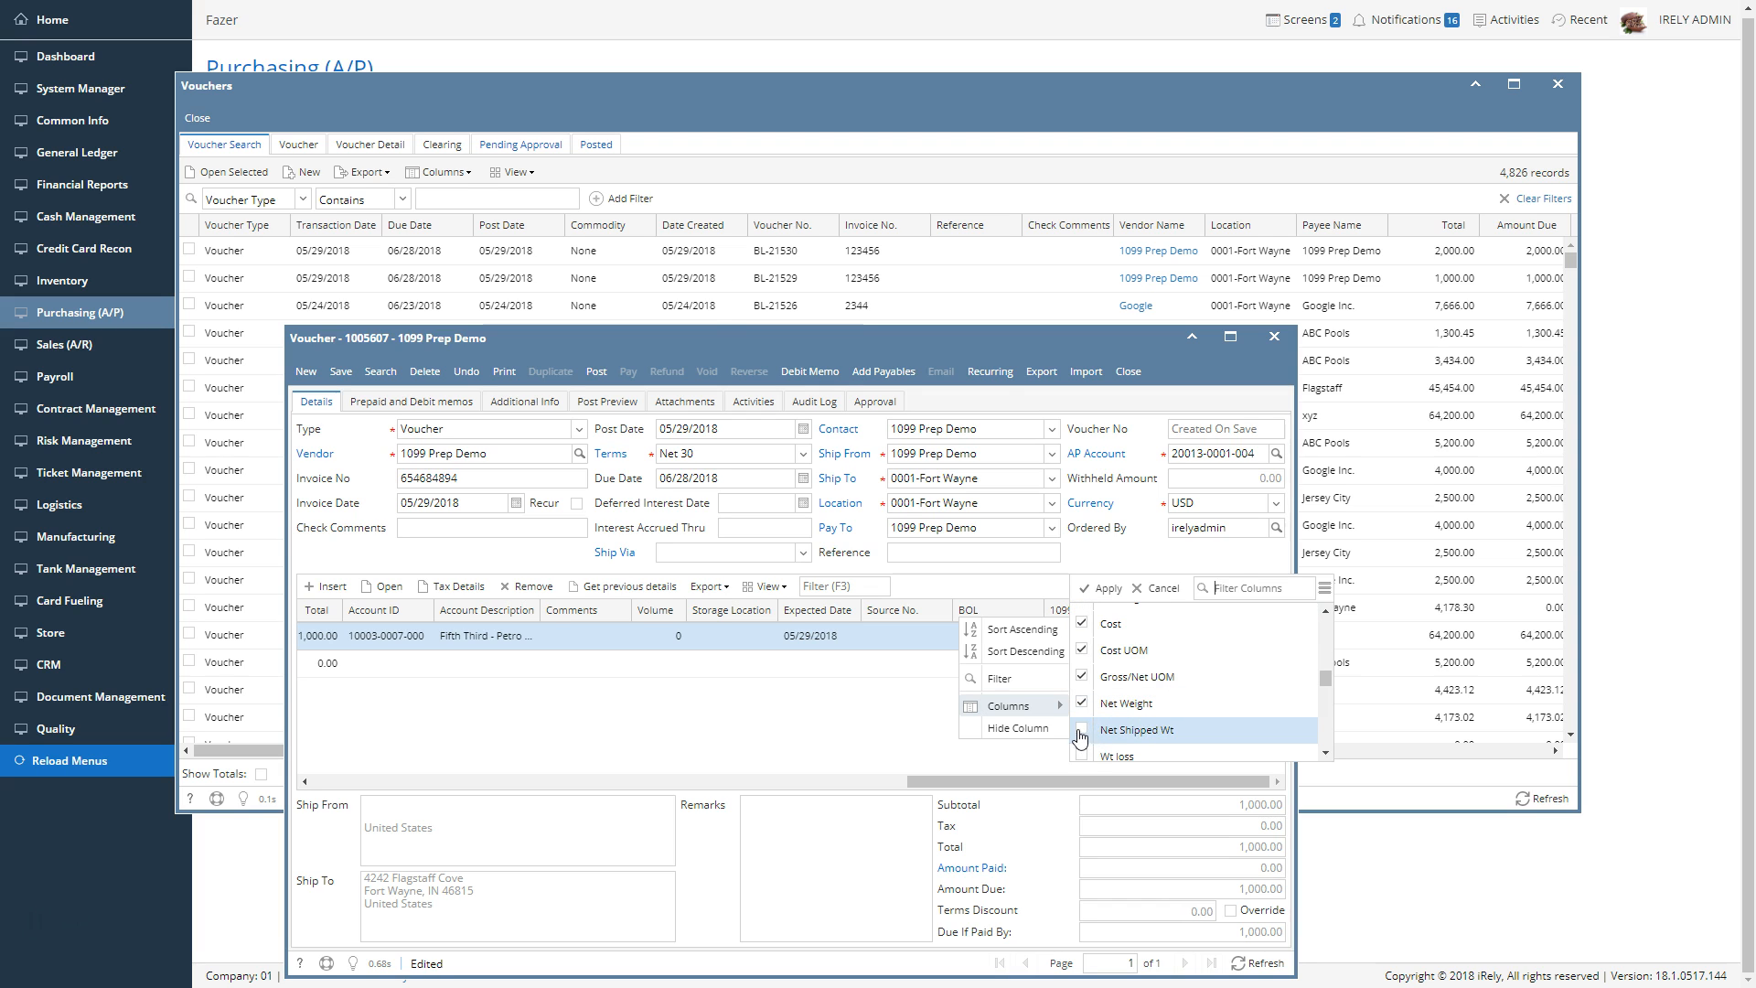
{"action": "left_click", "coordinate": [1083, 730]}
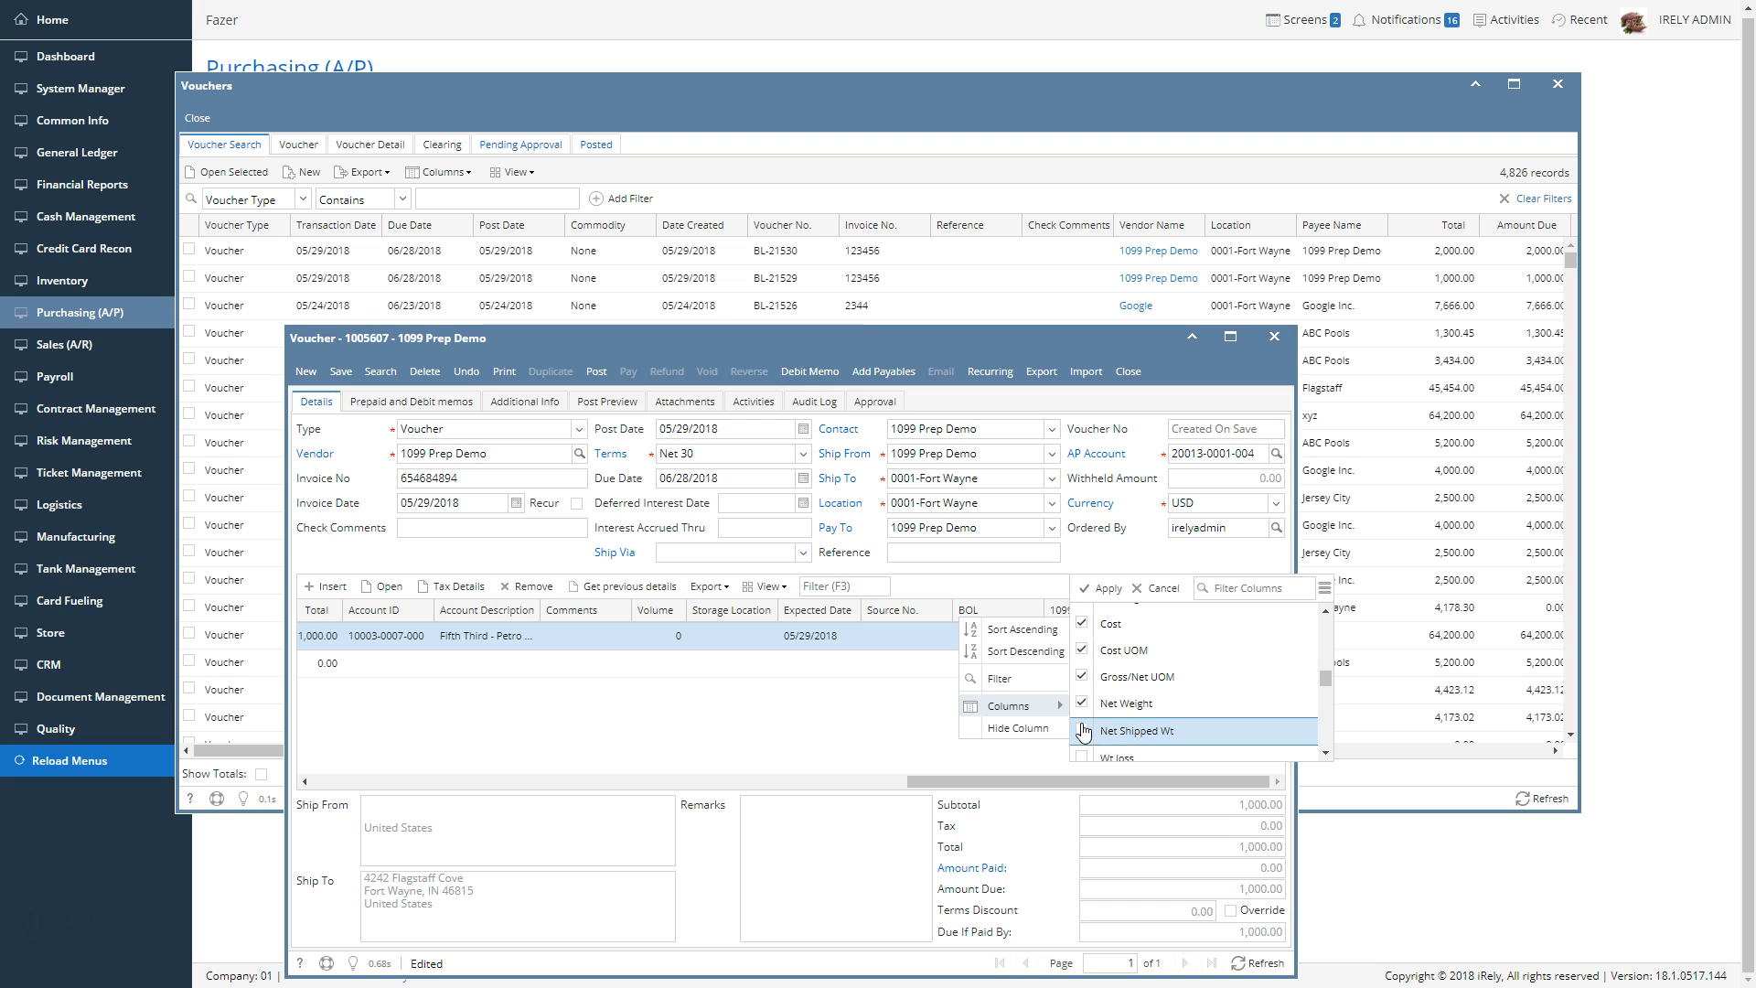
{"action": "left_click", "coordinate": [1103, 588]}
Set the 1099 amount of the first voucher line to 800
{"action": "left_click_drag", "start_coordinate": [1015, 780], "coordinate": [1052, 780]}
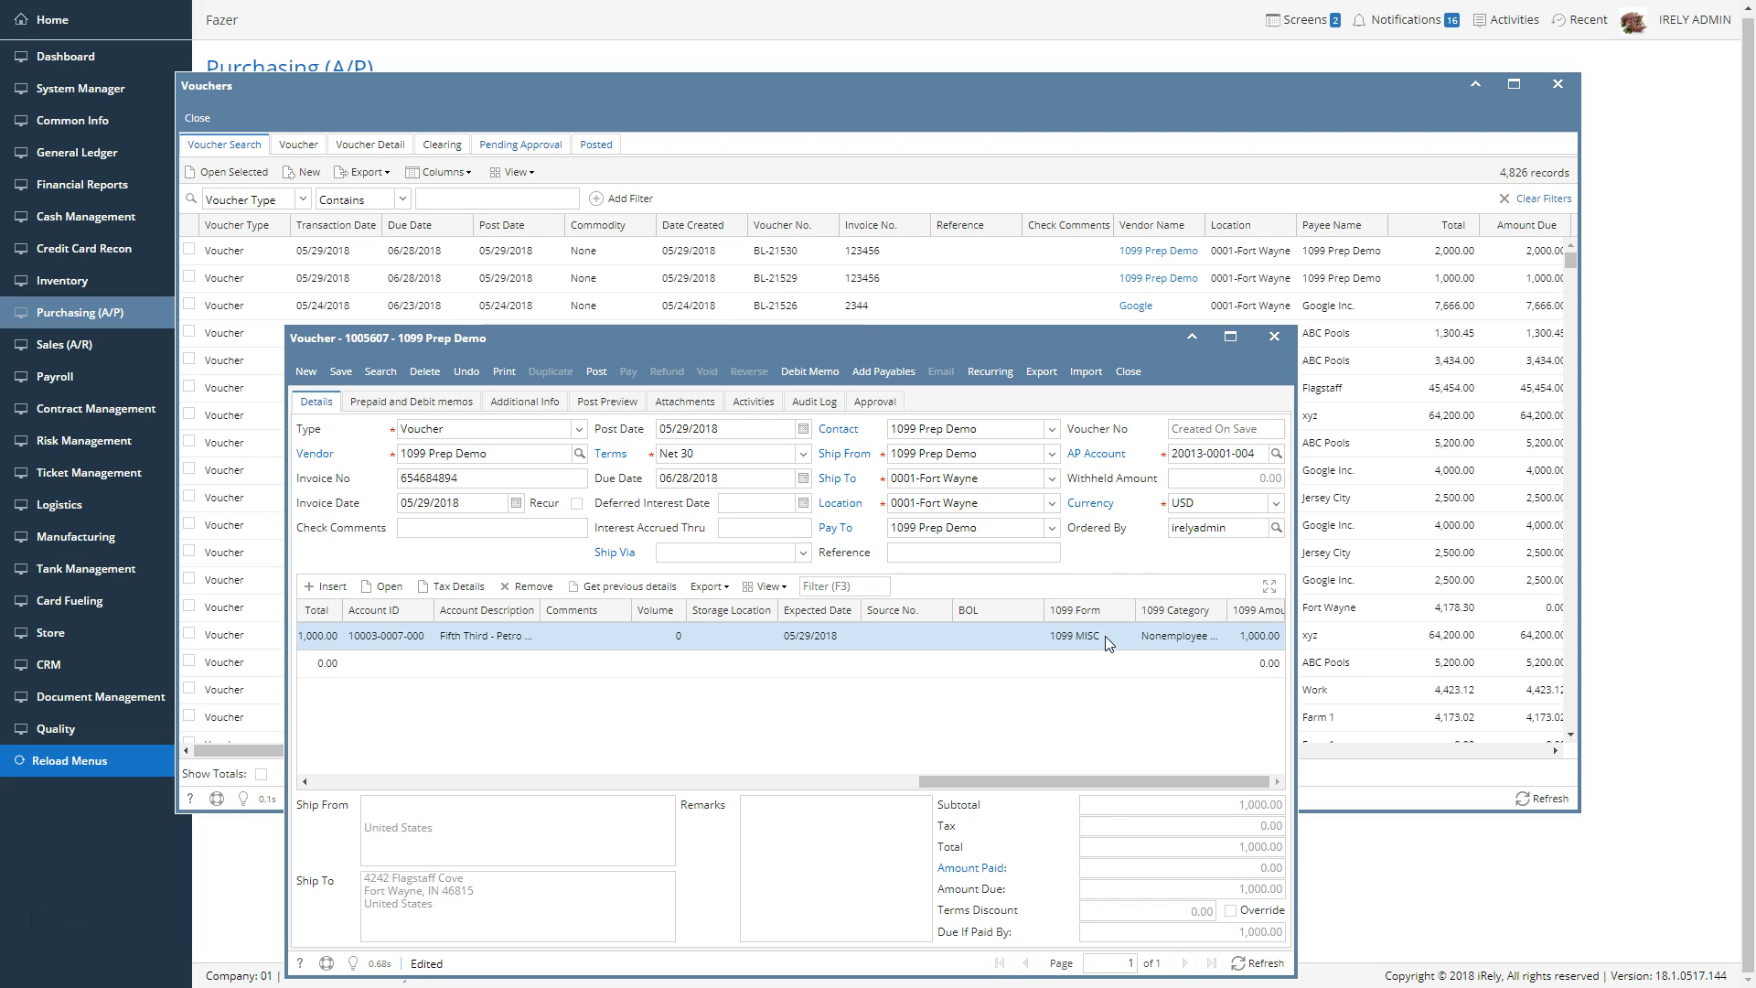
{"action": "left_click", "coordinate": [1256, 635]}
{"action": "type", "text": "800"}
{"action": "left_click", "coordinate": [1157, 569]}
Add a second voucher line with misc description 14 and a cost of 2,000
{"action": "left_click", "coordinate": [348, 782]}
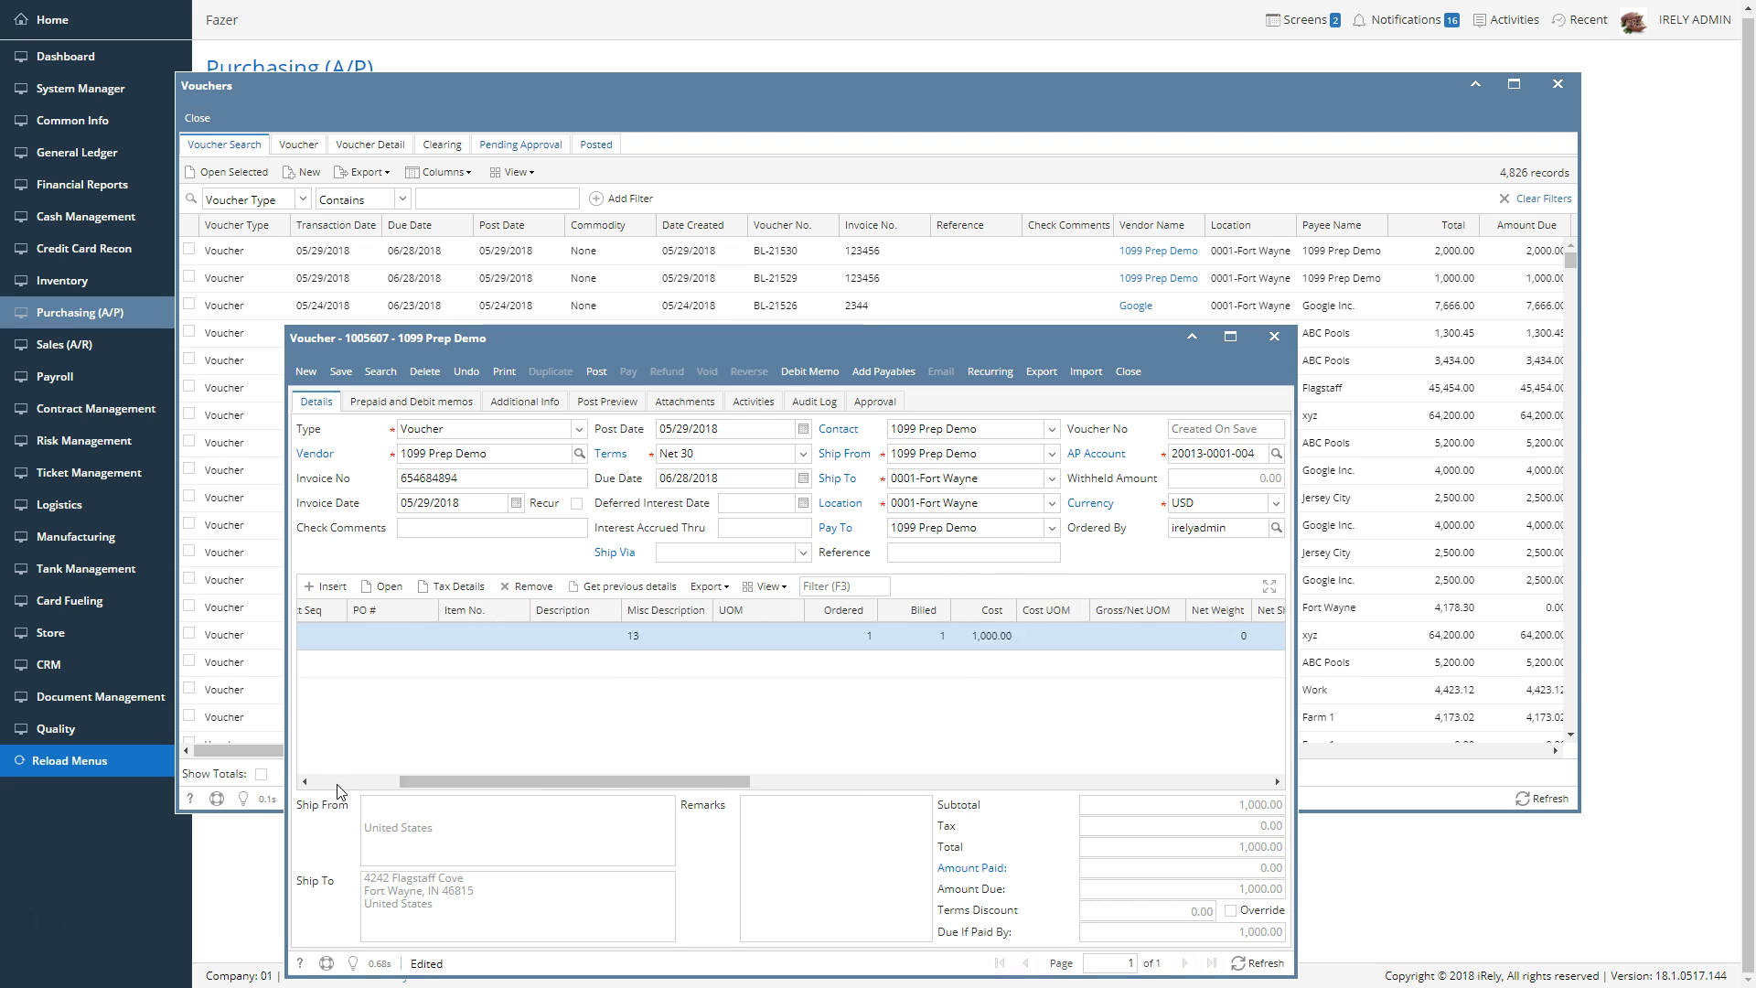
{"action": "left_click", "coordinate": [902, 663]}
{"action": "type", "text": "14"}
{"action": "key", "text": "Tab"}
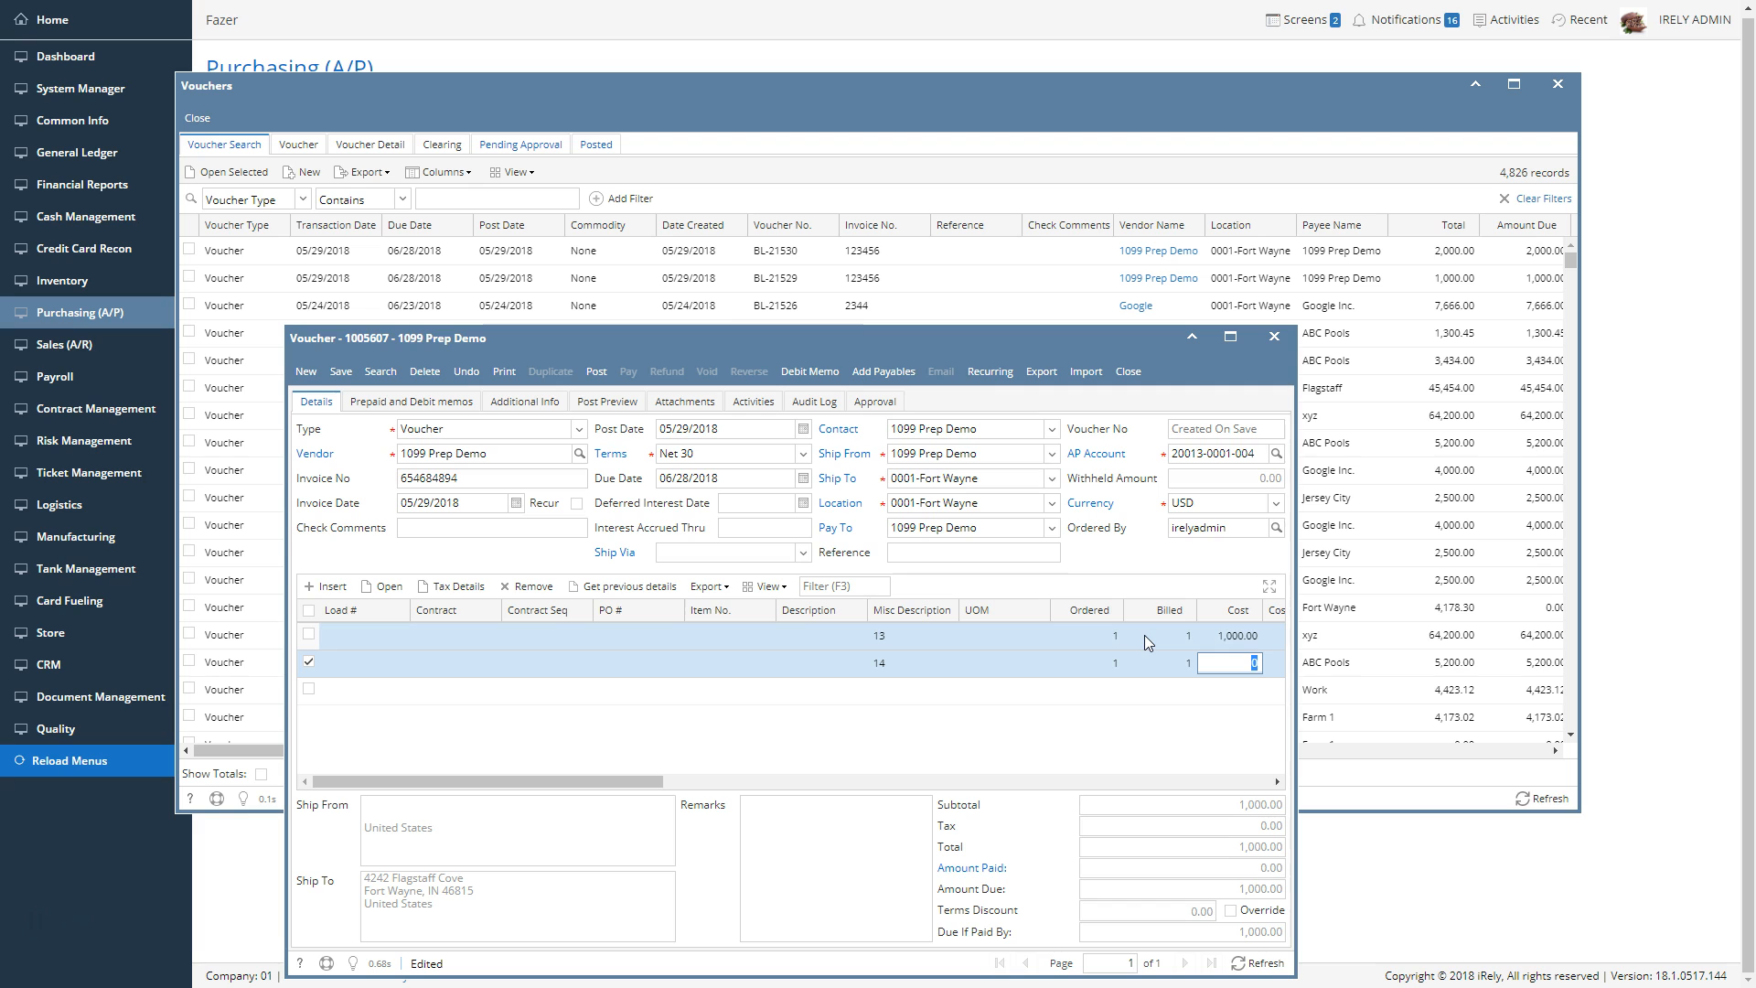
{"action": "type", "text": "2000"}
{"action": "key", "text": "Tab"}
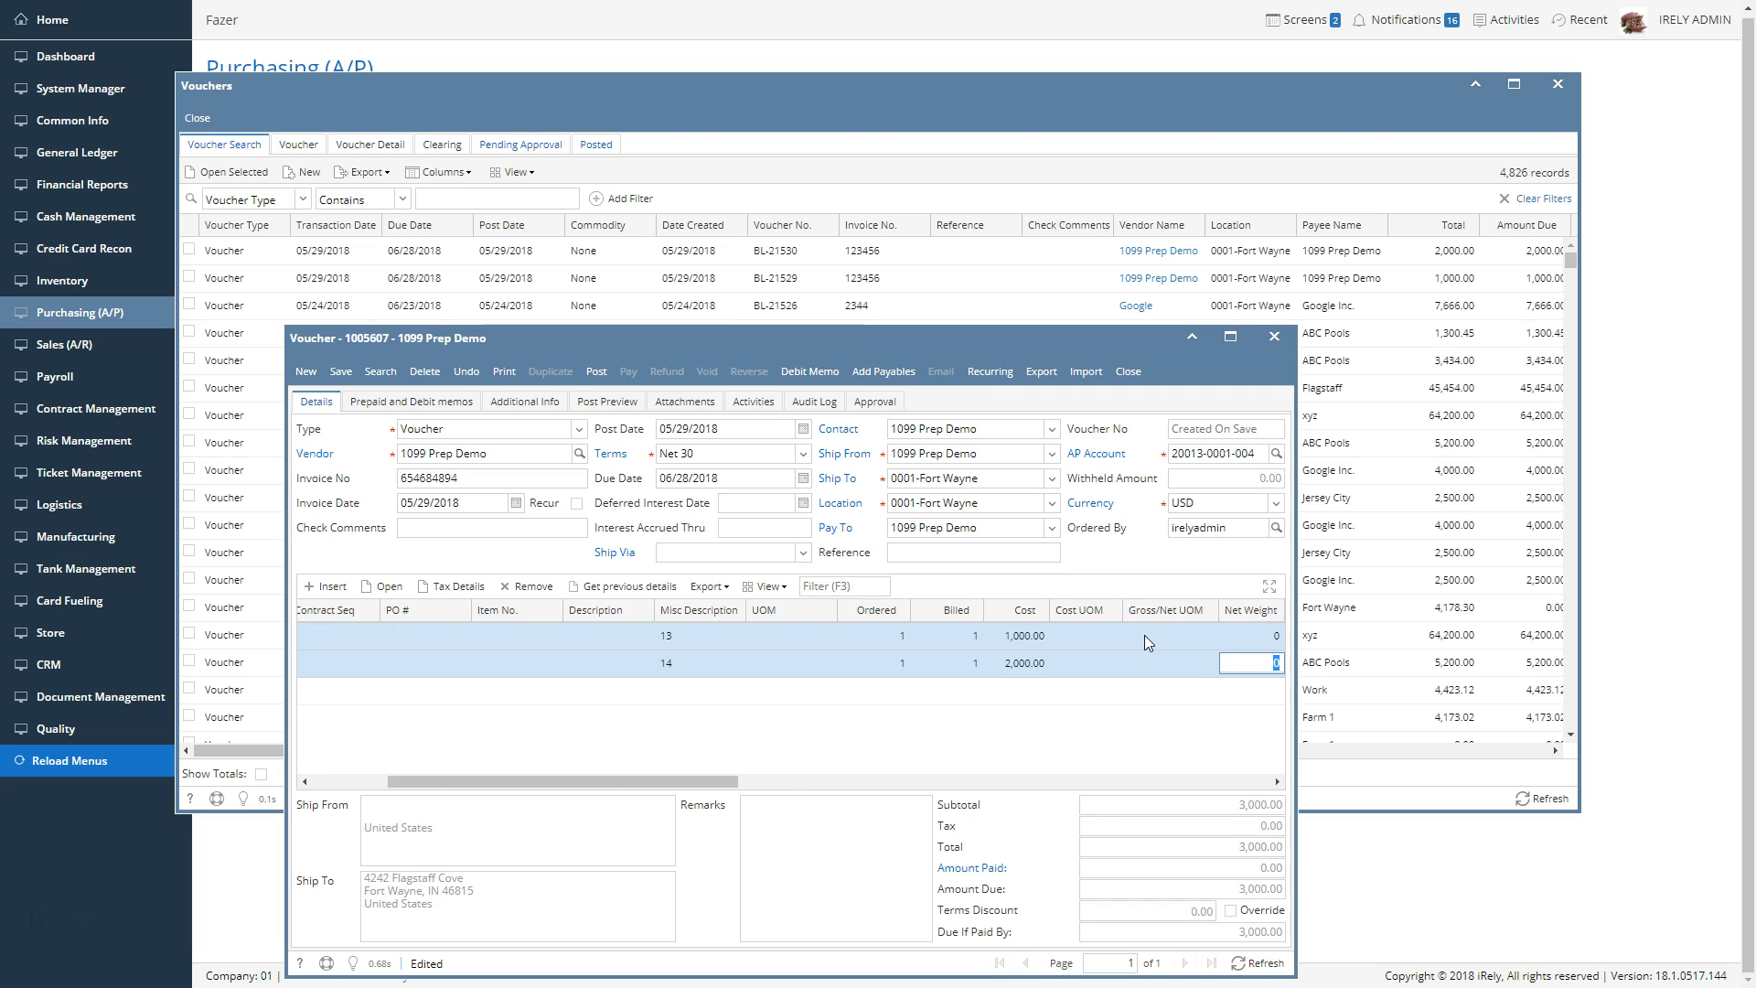
Assign the Fifth Third - Petro account to the second voucher line
{"action": "key", "text": "Tab"}
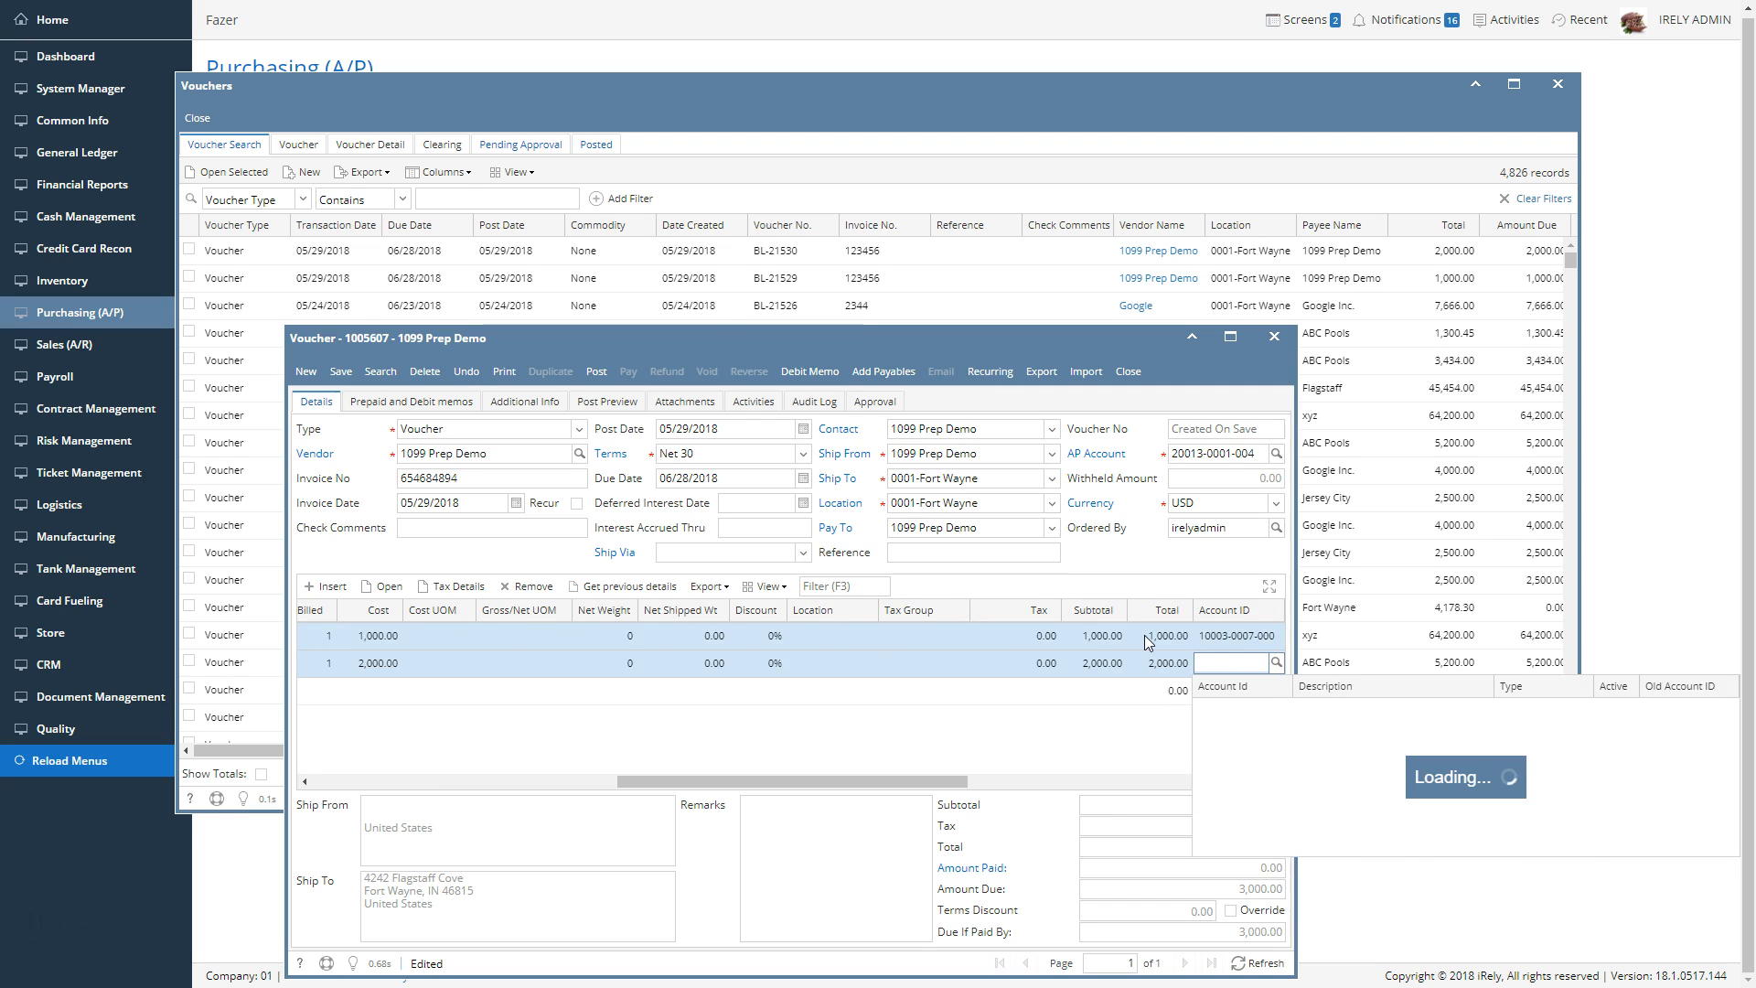
{"action": "key", "text": "Down"}
{"action": "key", "text": "Tab"}
Set the second voucher line's 1099 category to Excess Golden Parachute Payments and widen the 1099 Category column
{"action": "key", "text": "Tab"}
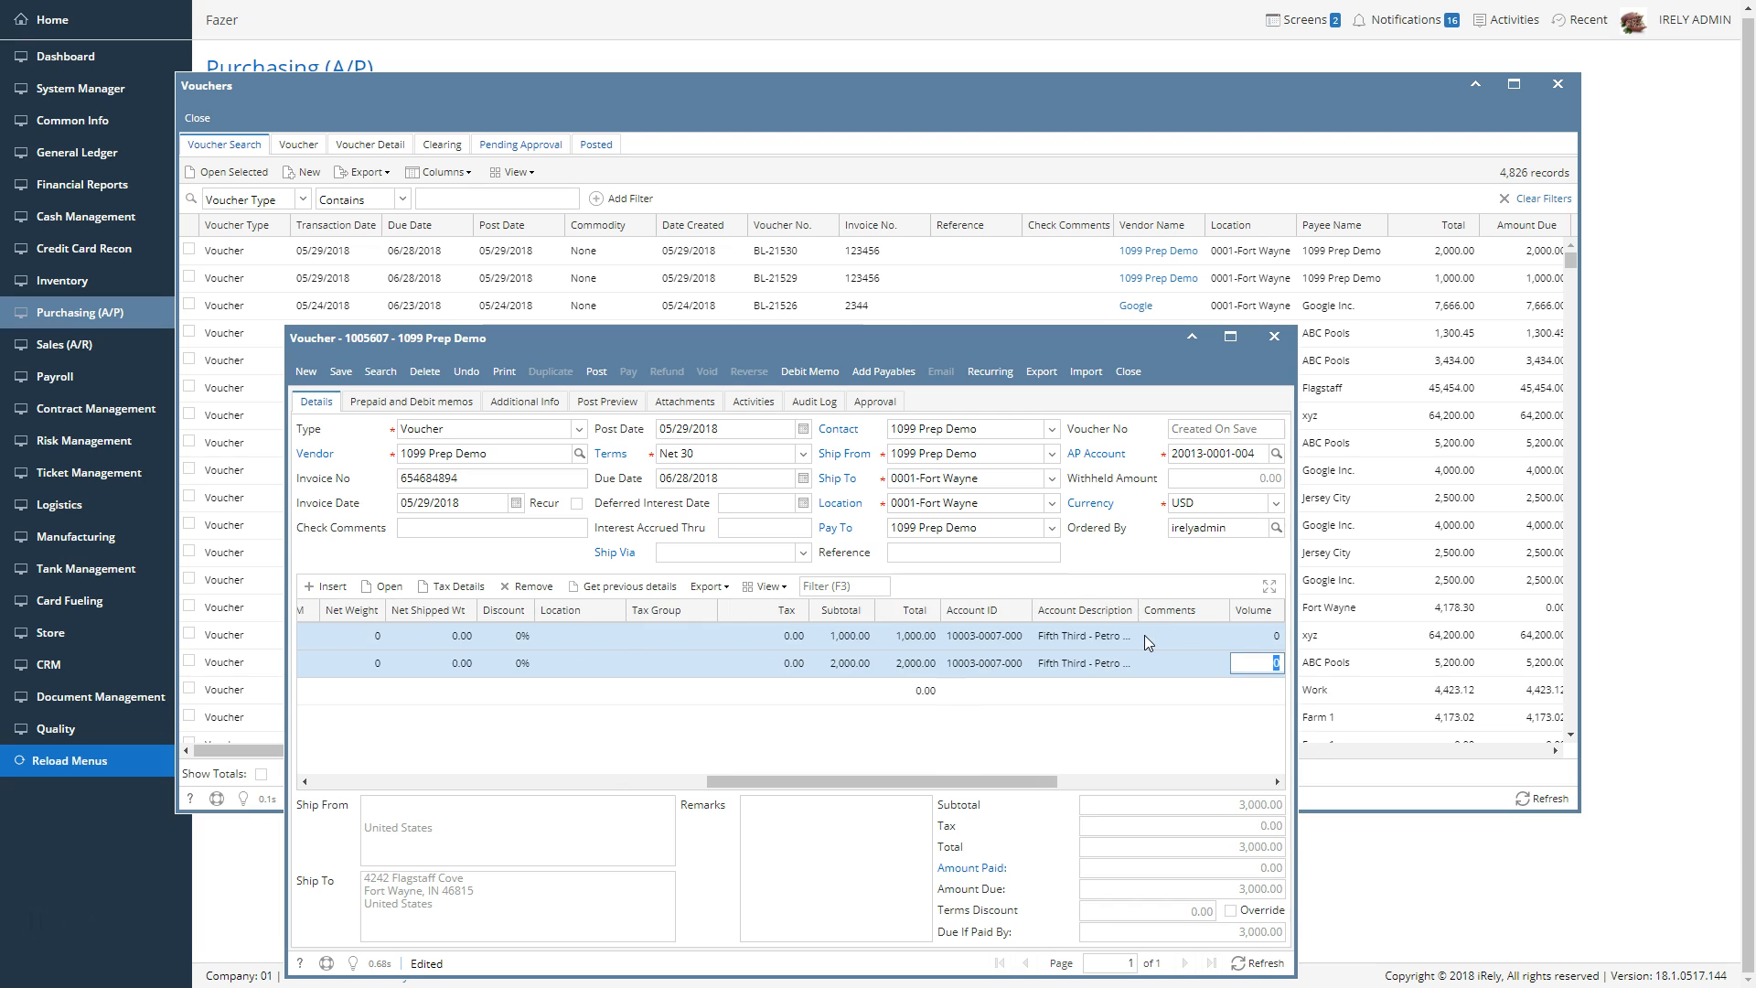
{"action": "key", "text": "Tab"}
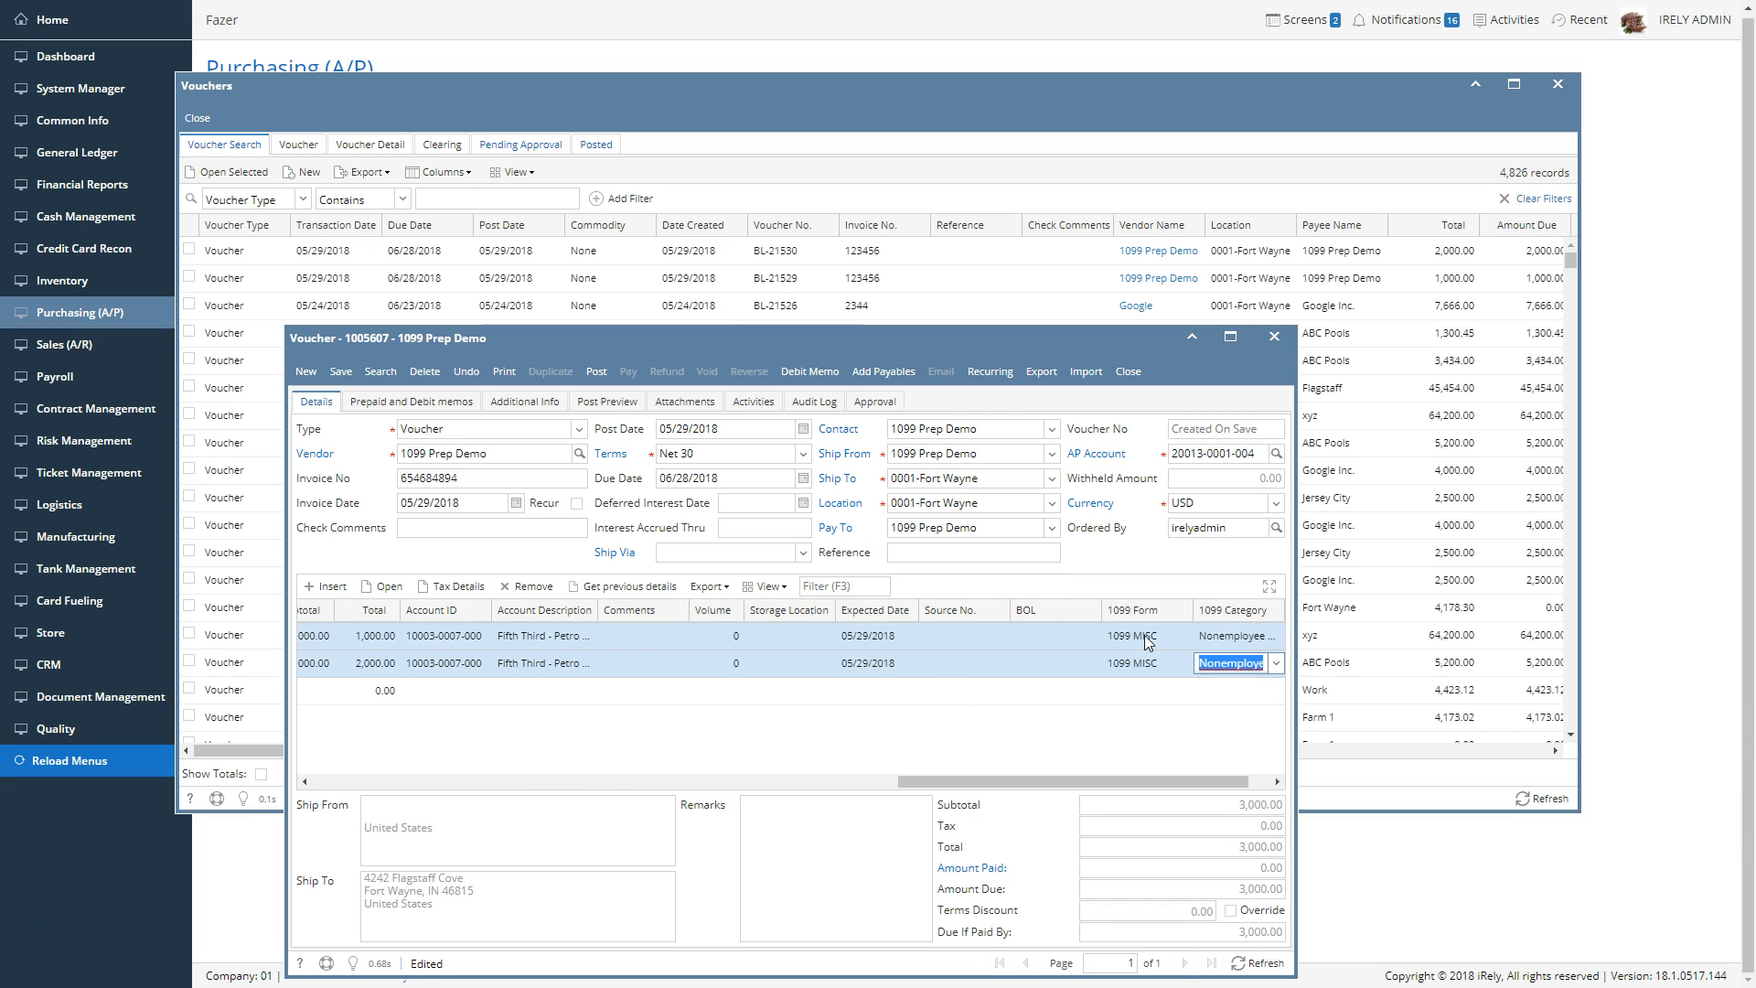
{"action": "key", "text": "Down"}
{"action": "key", "text": "Down"}
{"action": "key", "text": "Down"}
{"action": "key", "text": "Down"}
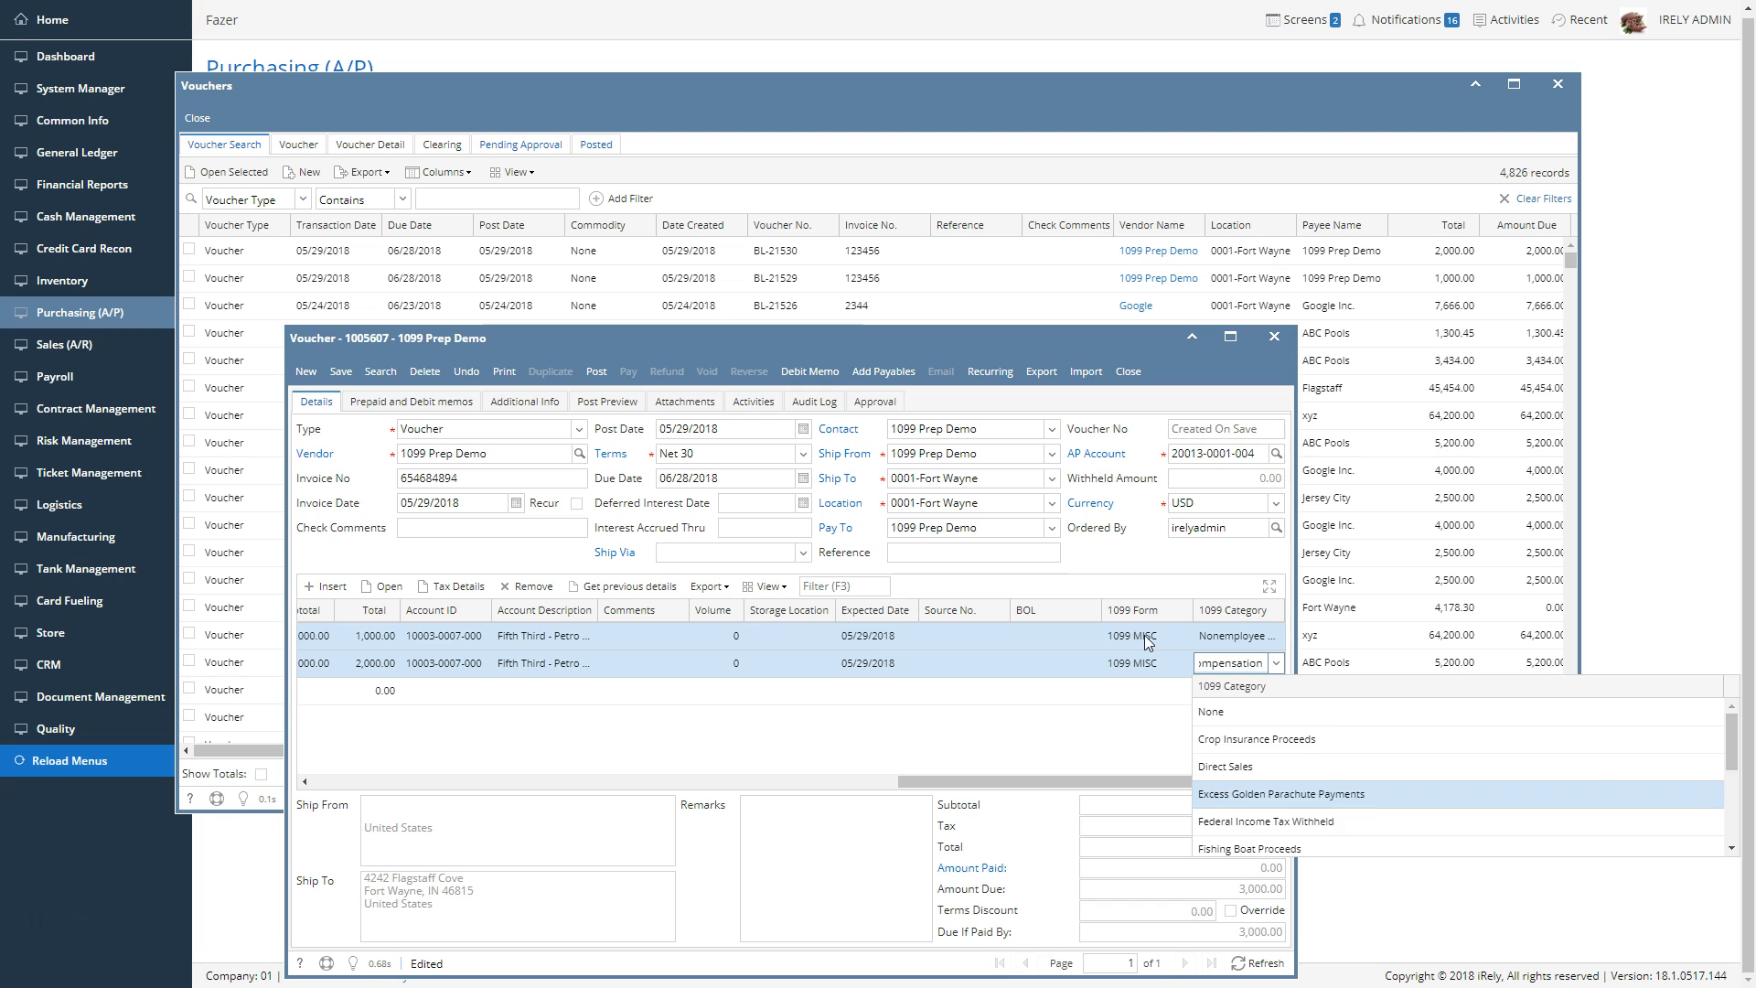
{"action": "key", "text": "Return"}
{"action": "left_click", "coordinate": [1085, 715]}
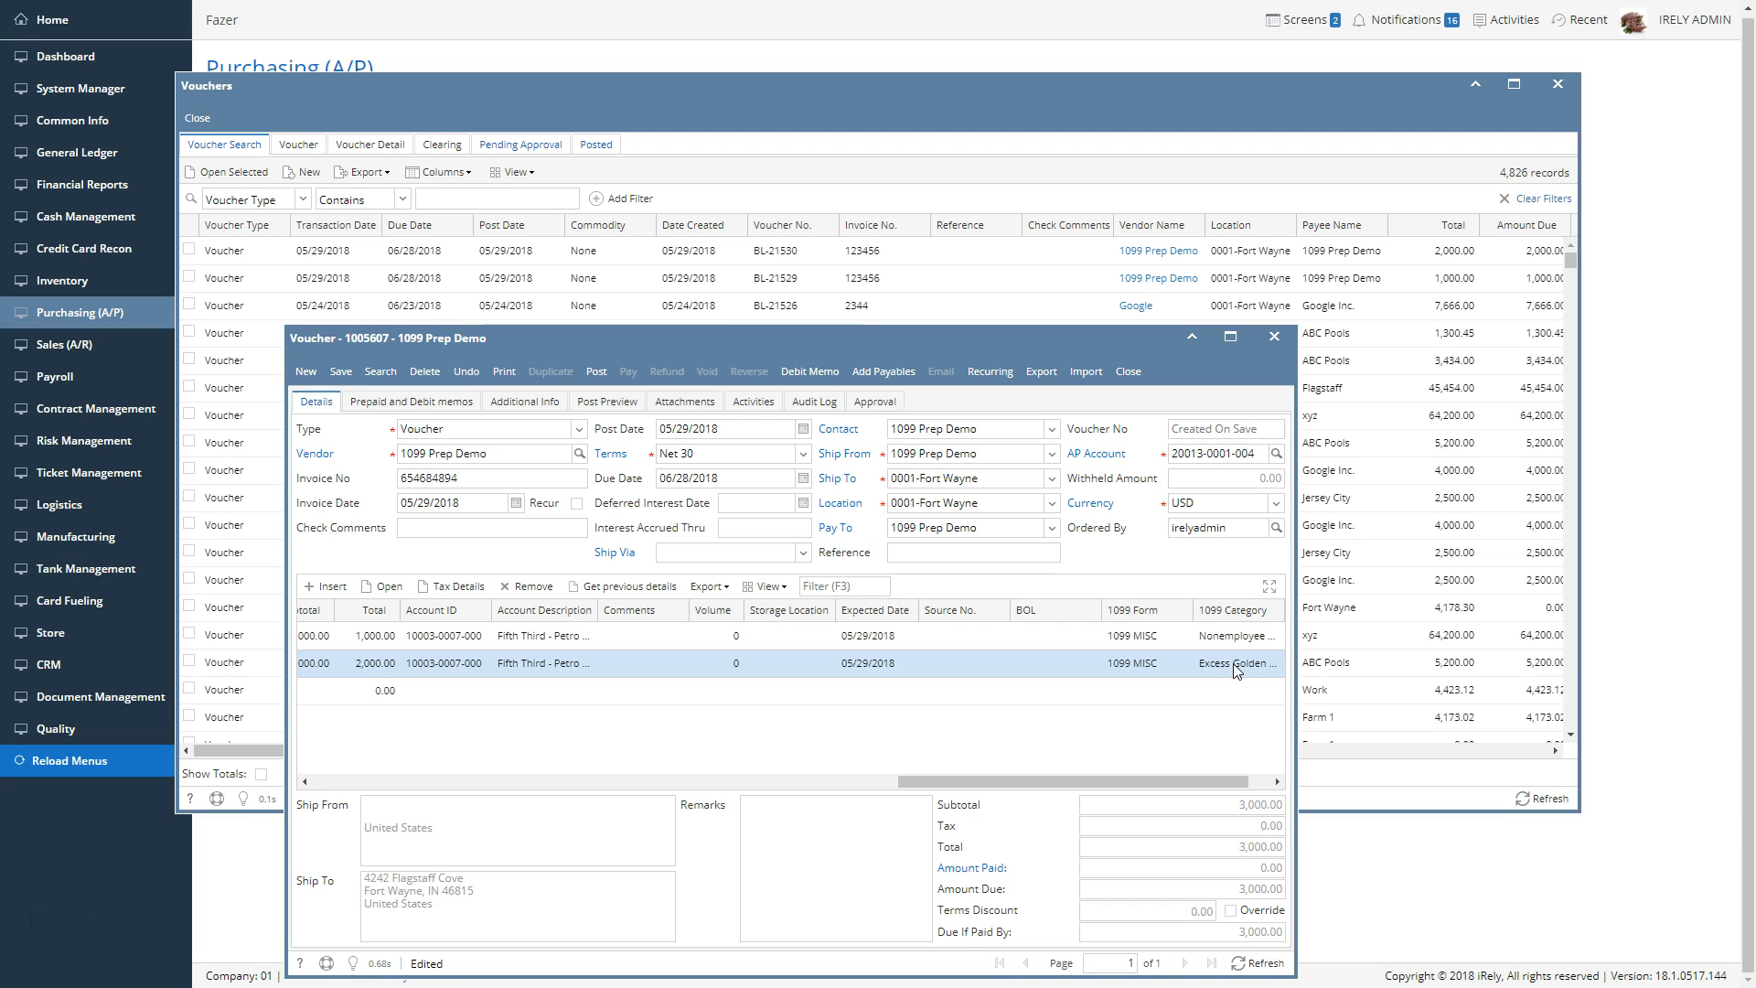
{"action": "left_click_drag", "start_coordinate": [1195, 777], "coordinate": [1288, 783]}
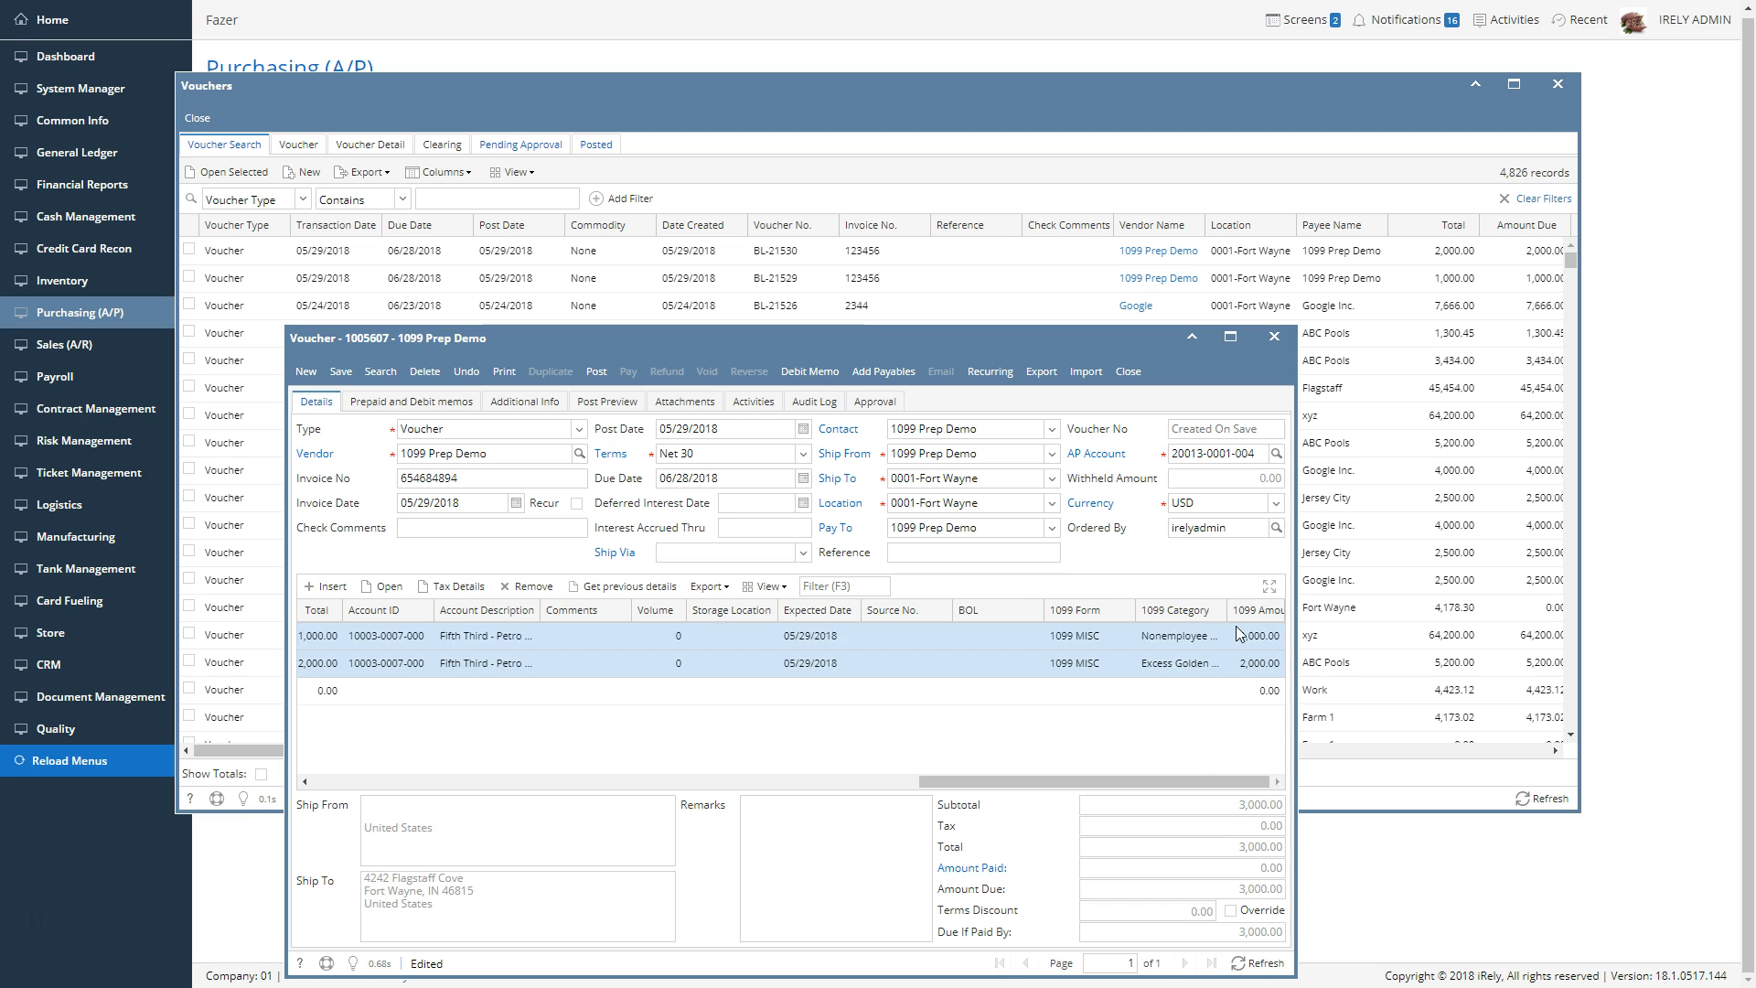
{"action": "left_click_drag", "start_coordinate": [1228, 612], "coordinate": [1256, 619]}
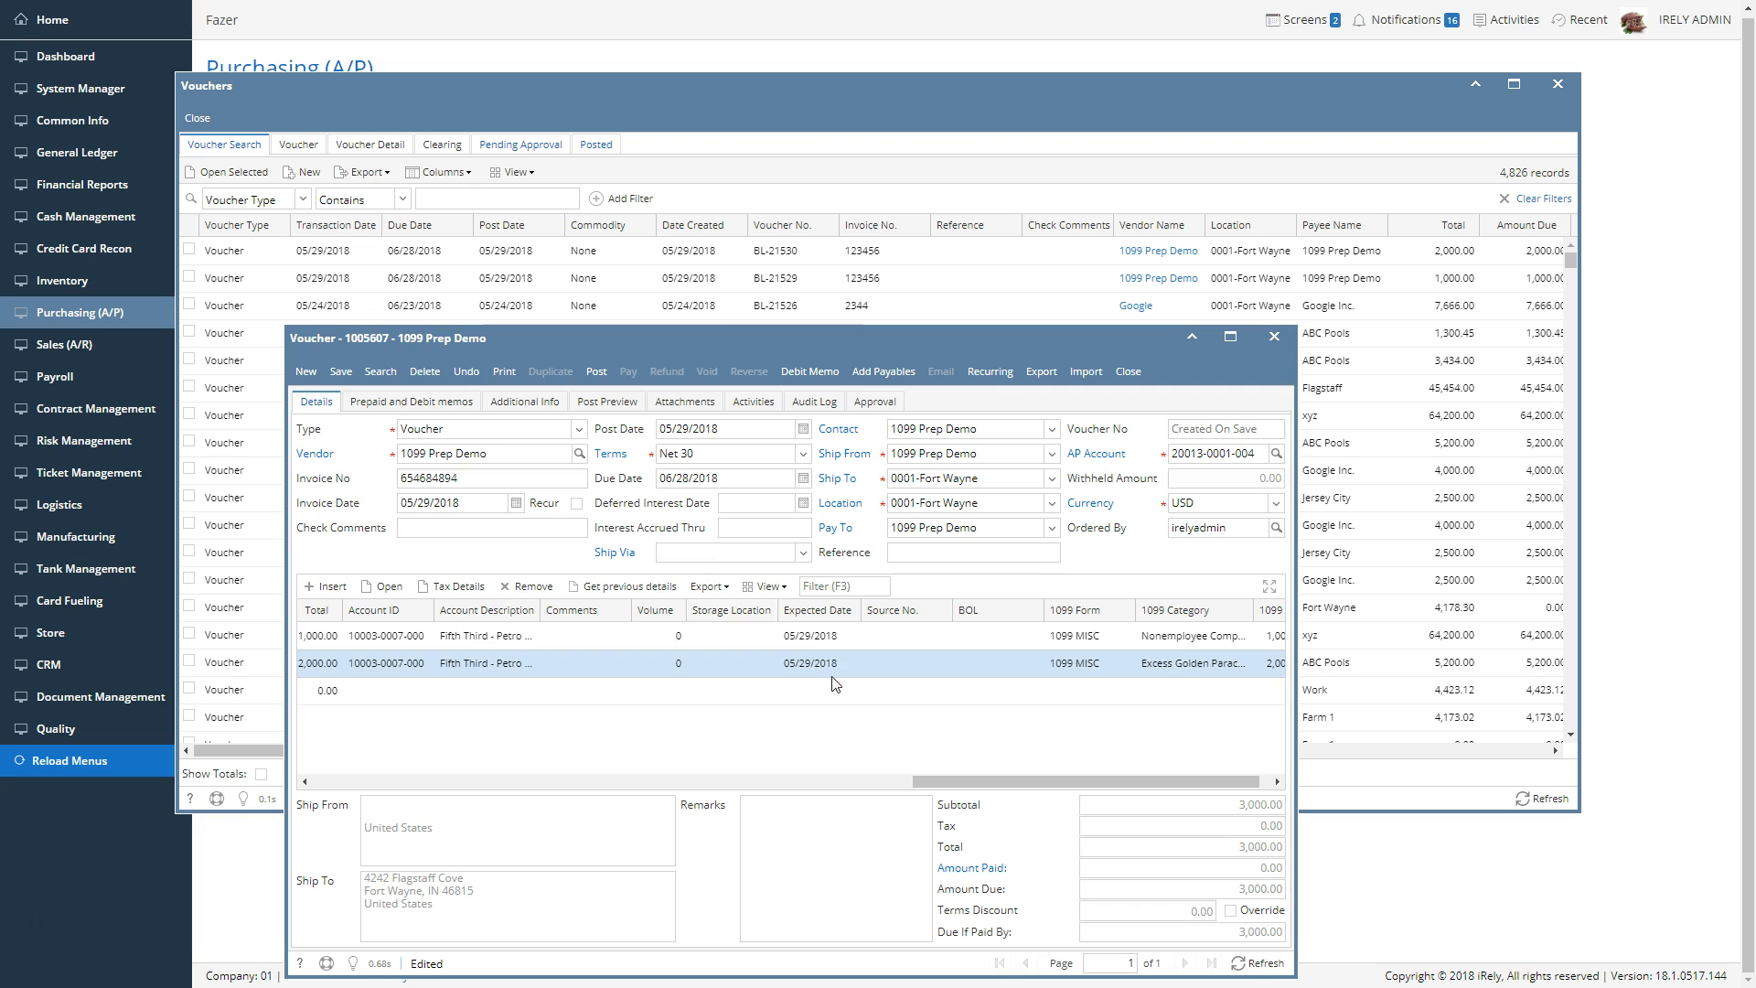
Post the voucher and close it
{"action": "left_click", "coordinate": [595, 372]}
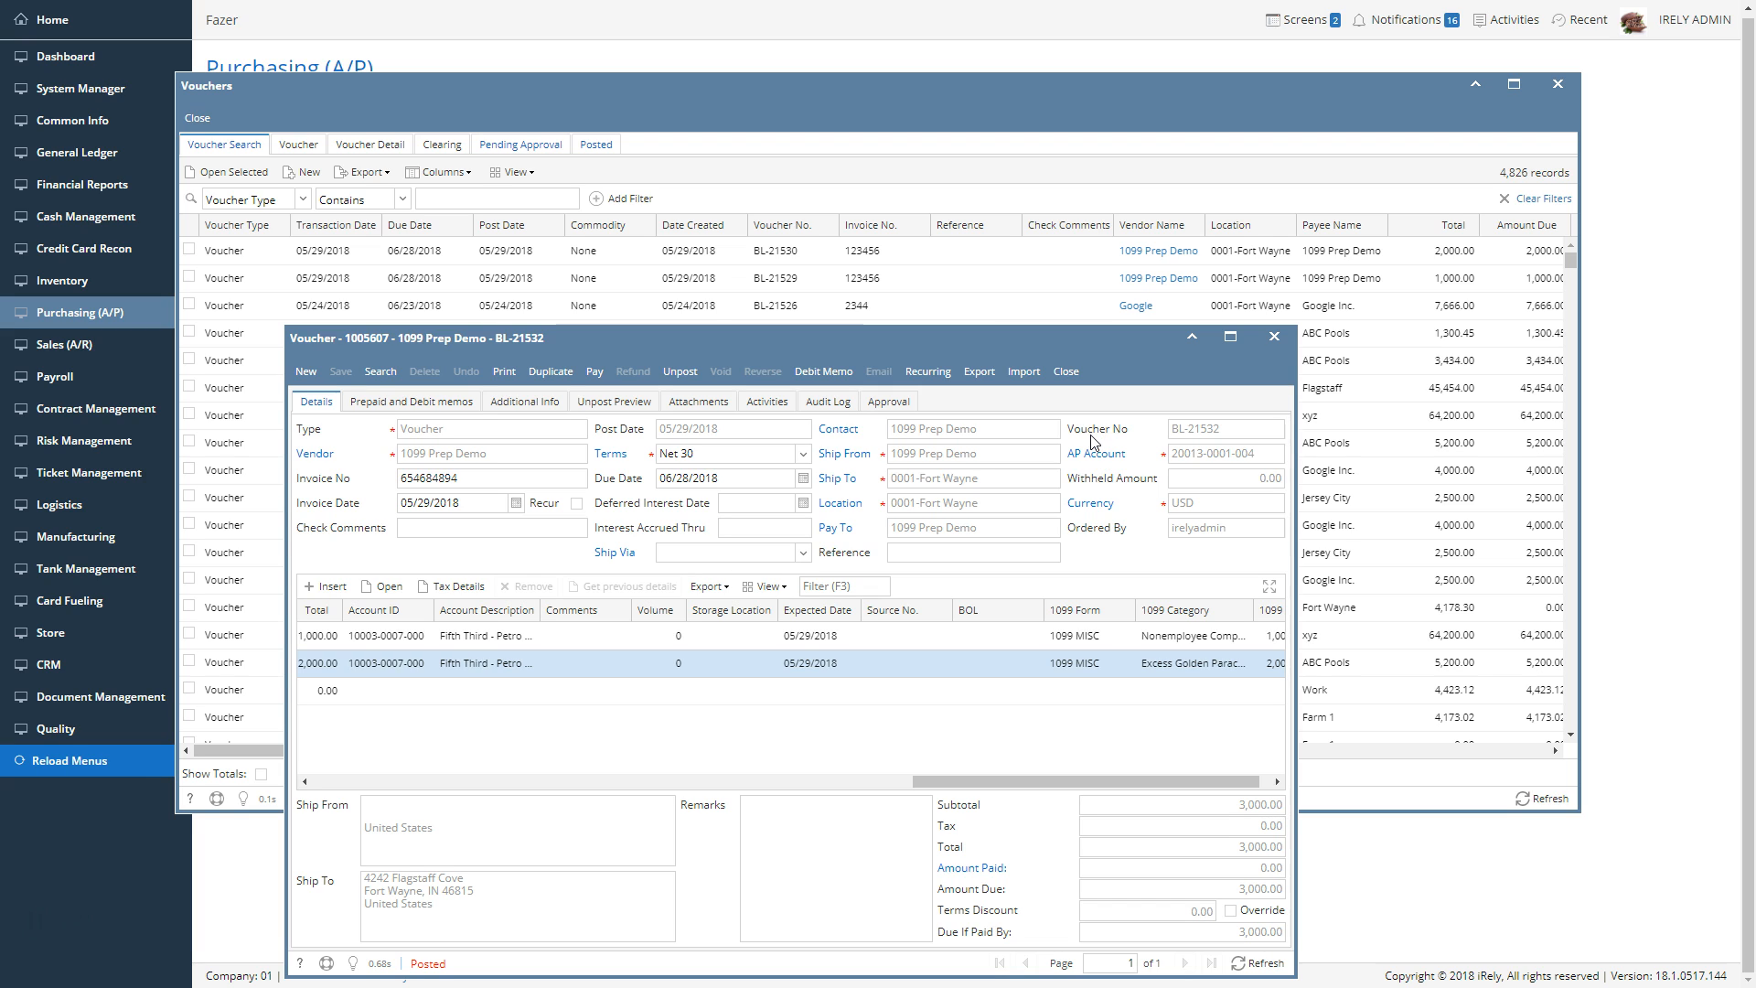
{"action": "left_click", "coordinate": [1066, 371]}
Filter the voucher list to records whose vendor name equals 1099 Prep Demo
{"action": "left_click", "coordinate": [1198, 277]}
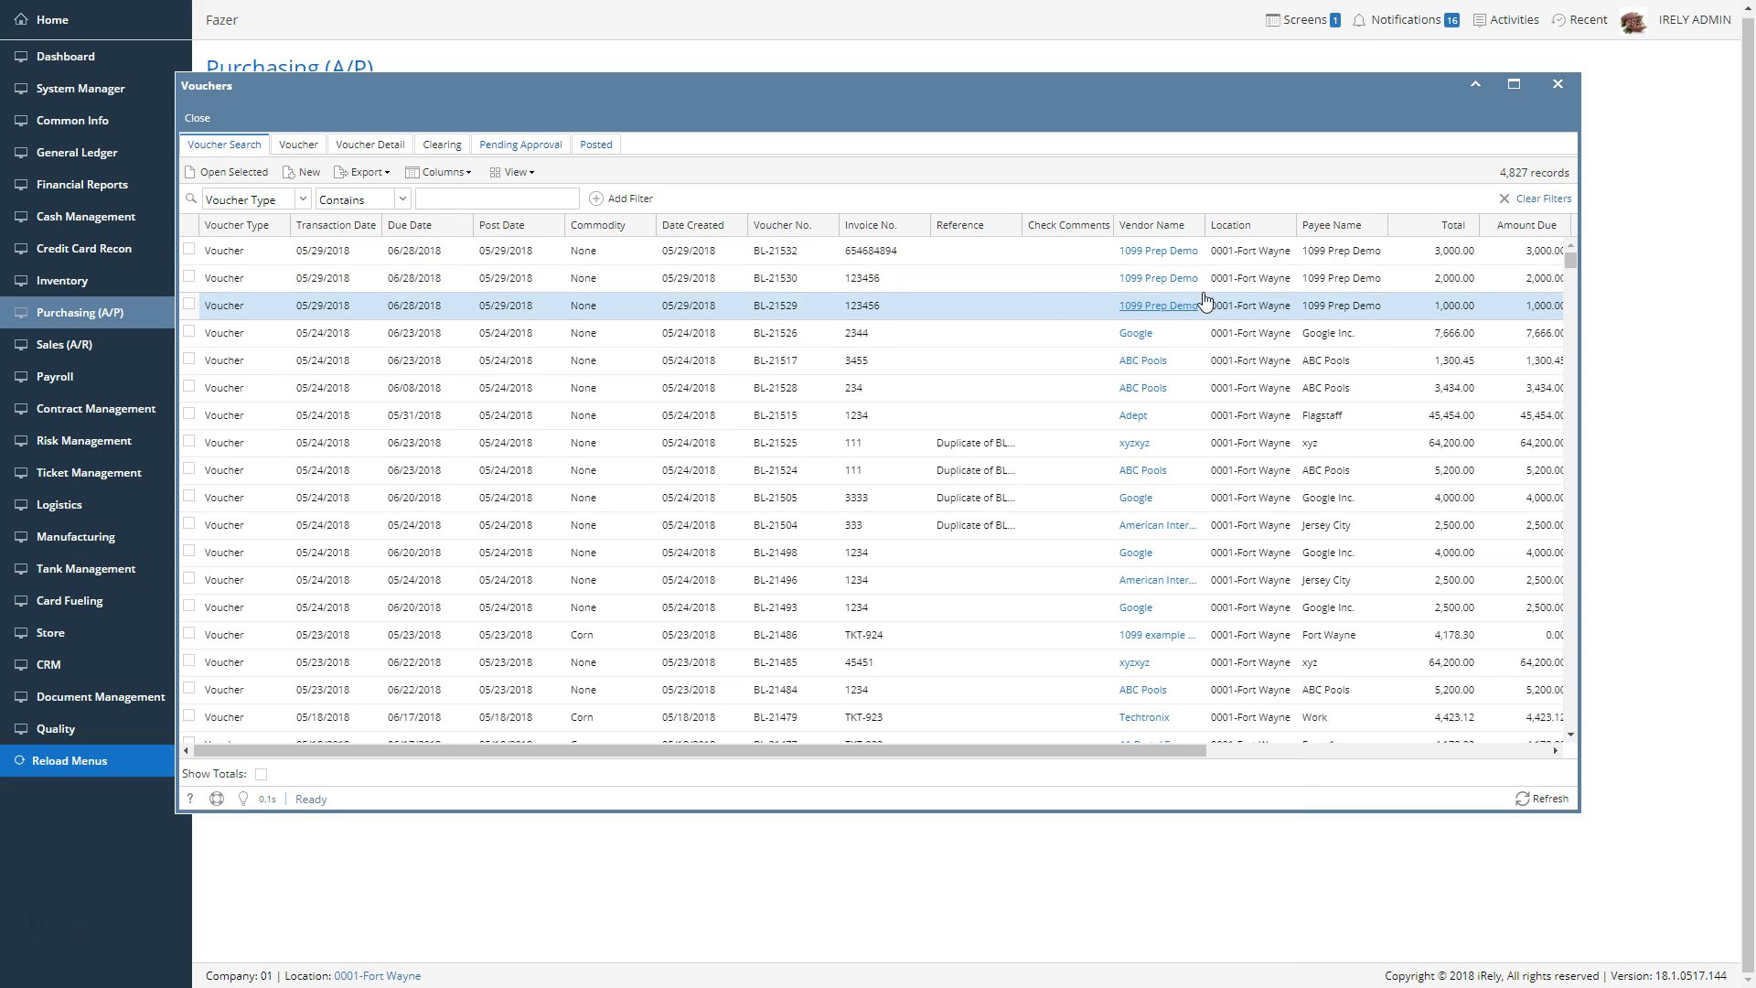
{"action": "left_click_drag", "start_coordinate": [1193, 286], "coordinate": [475, 203]}
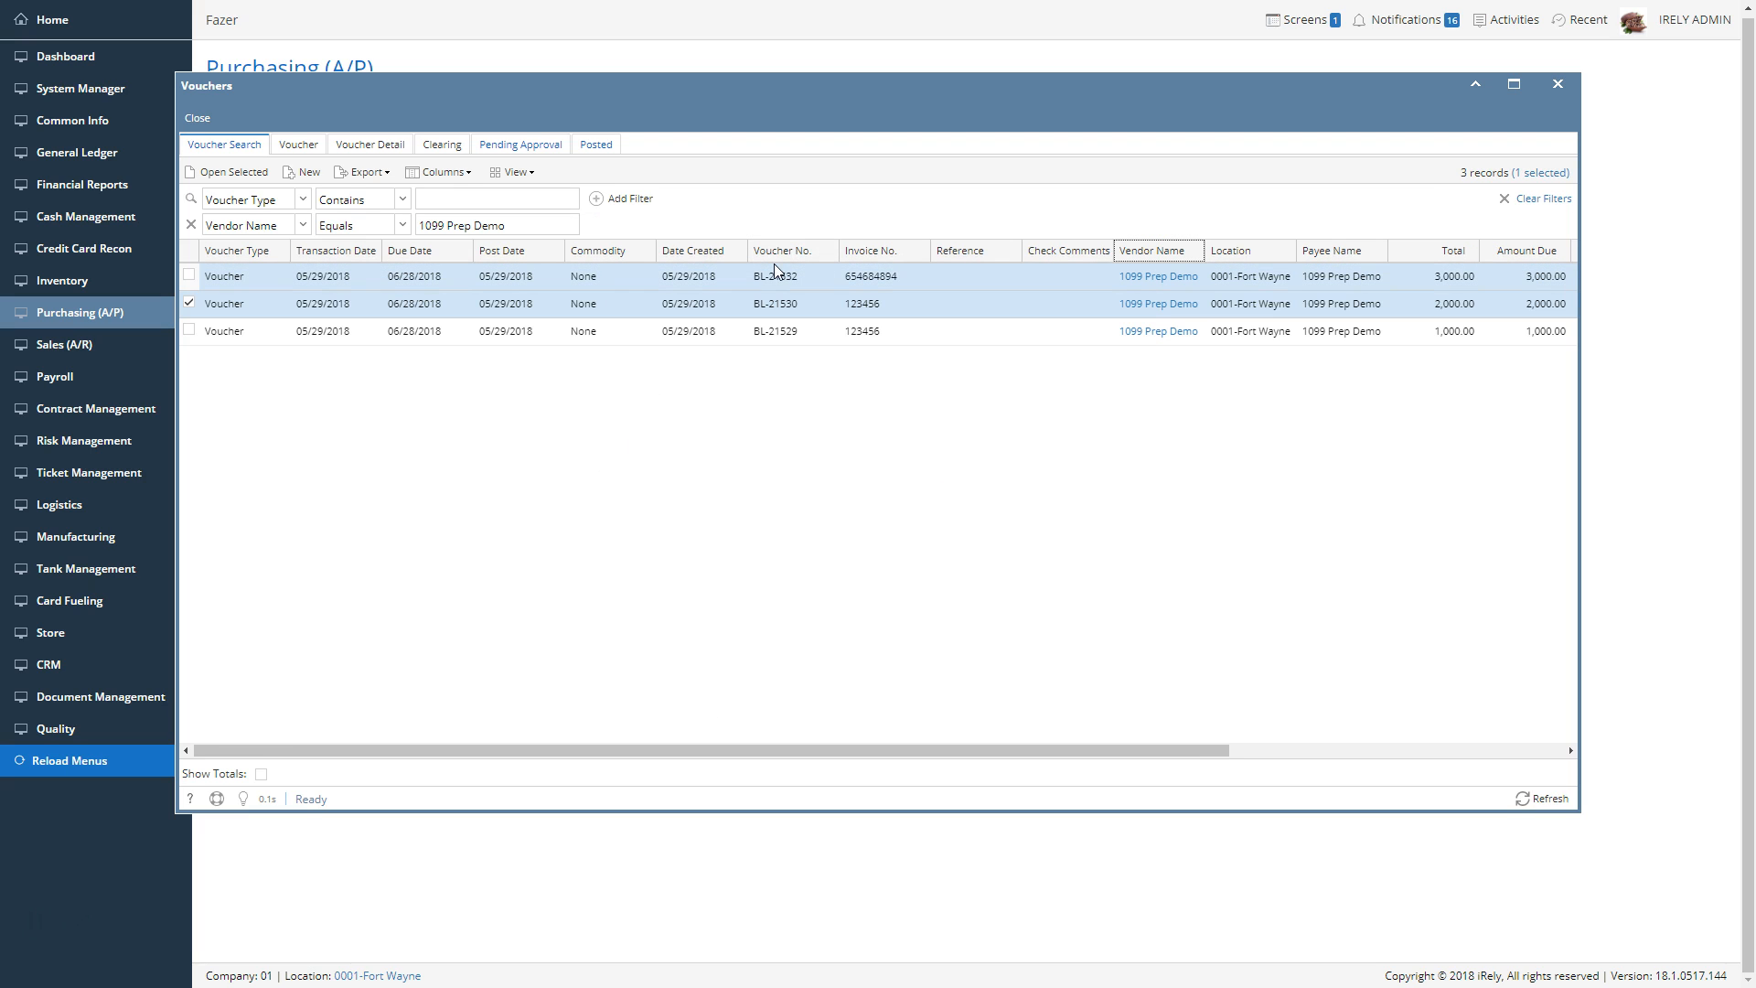
{"action": "left_click", "coordinate": [817, 284]}
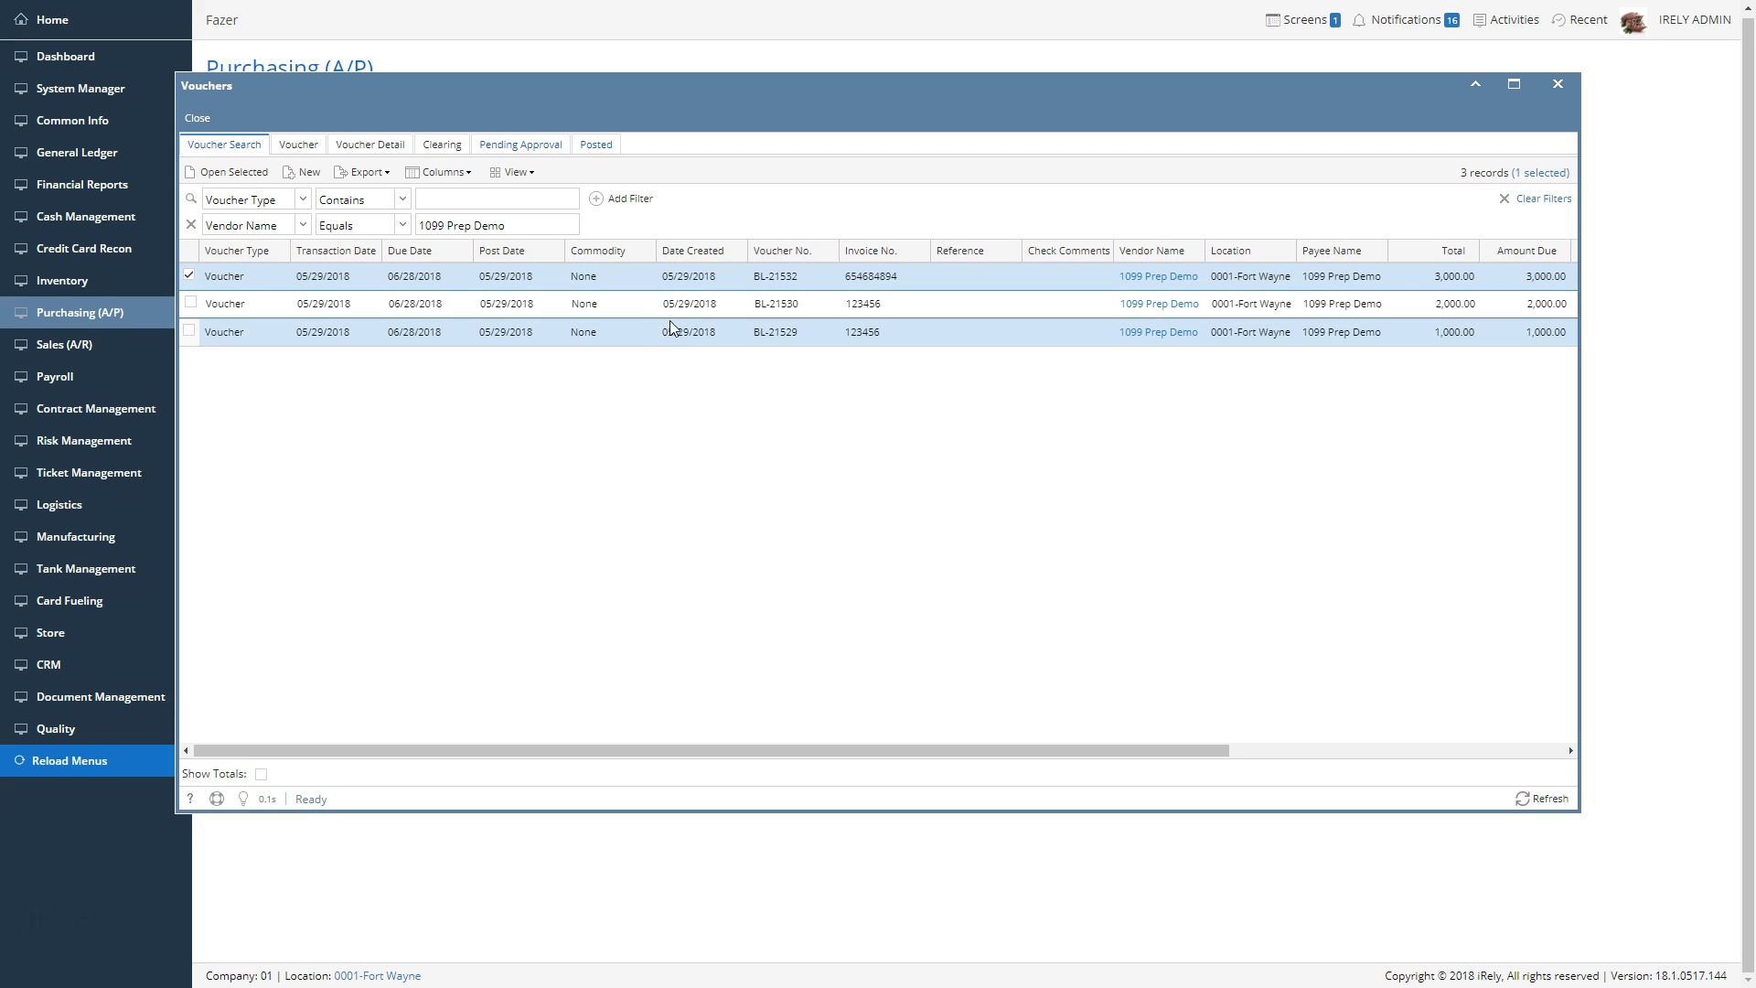
{"action": "left_click", "coordinate": [360, 293], "text": "ctrl"}
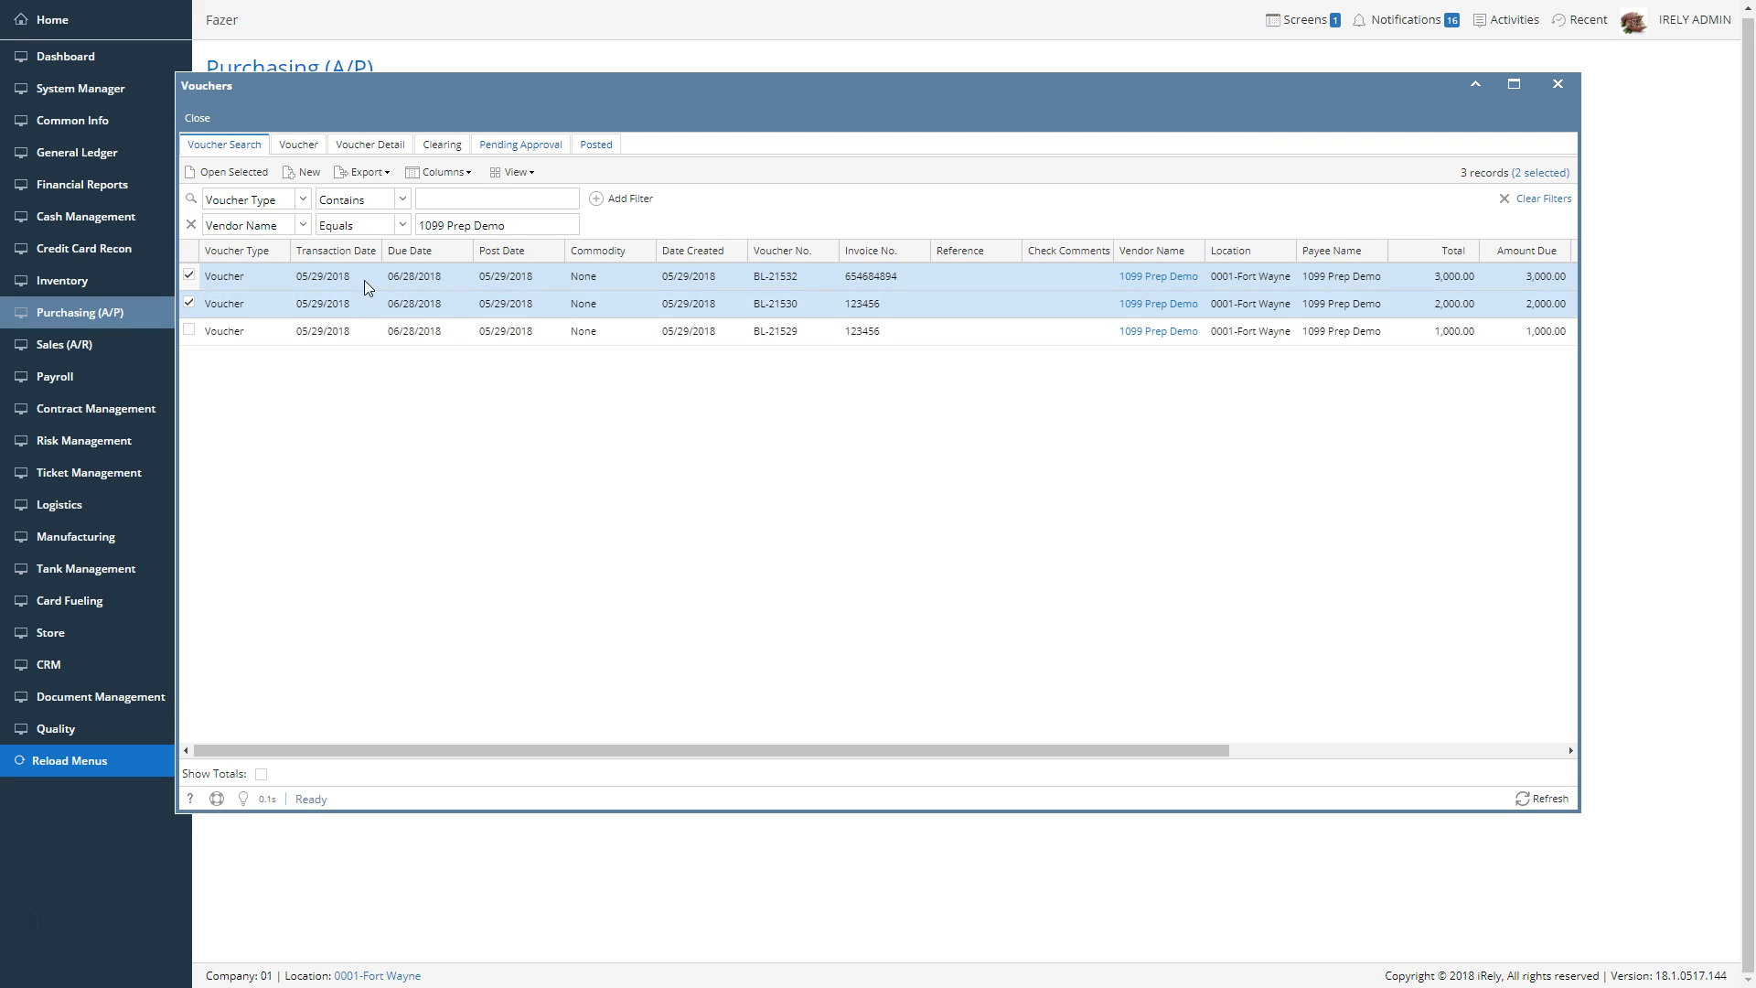
{"action": "left_click", "coordinate": [364, 280], "text": "ctrl"}
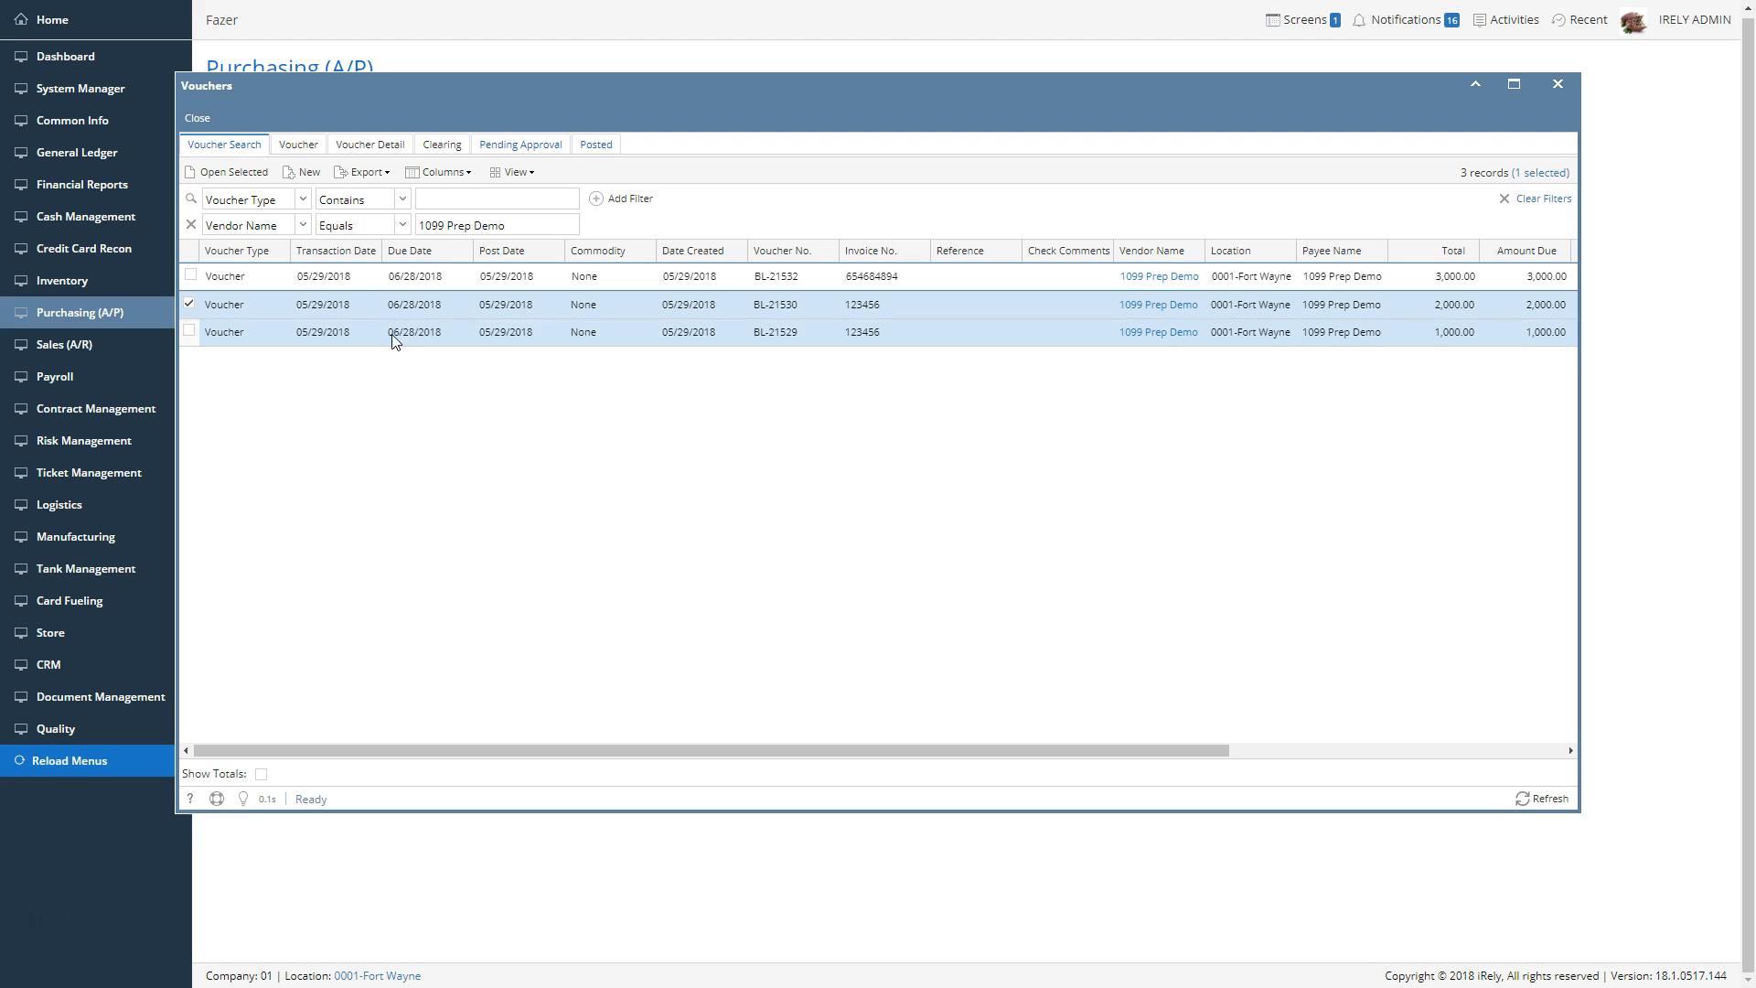
Set the 1099 form to 1099 MISC on the posted 2,000.00 voucher's line, then save and close the voucher
{"action": "double_click", "coordinate": [375, 309]}
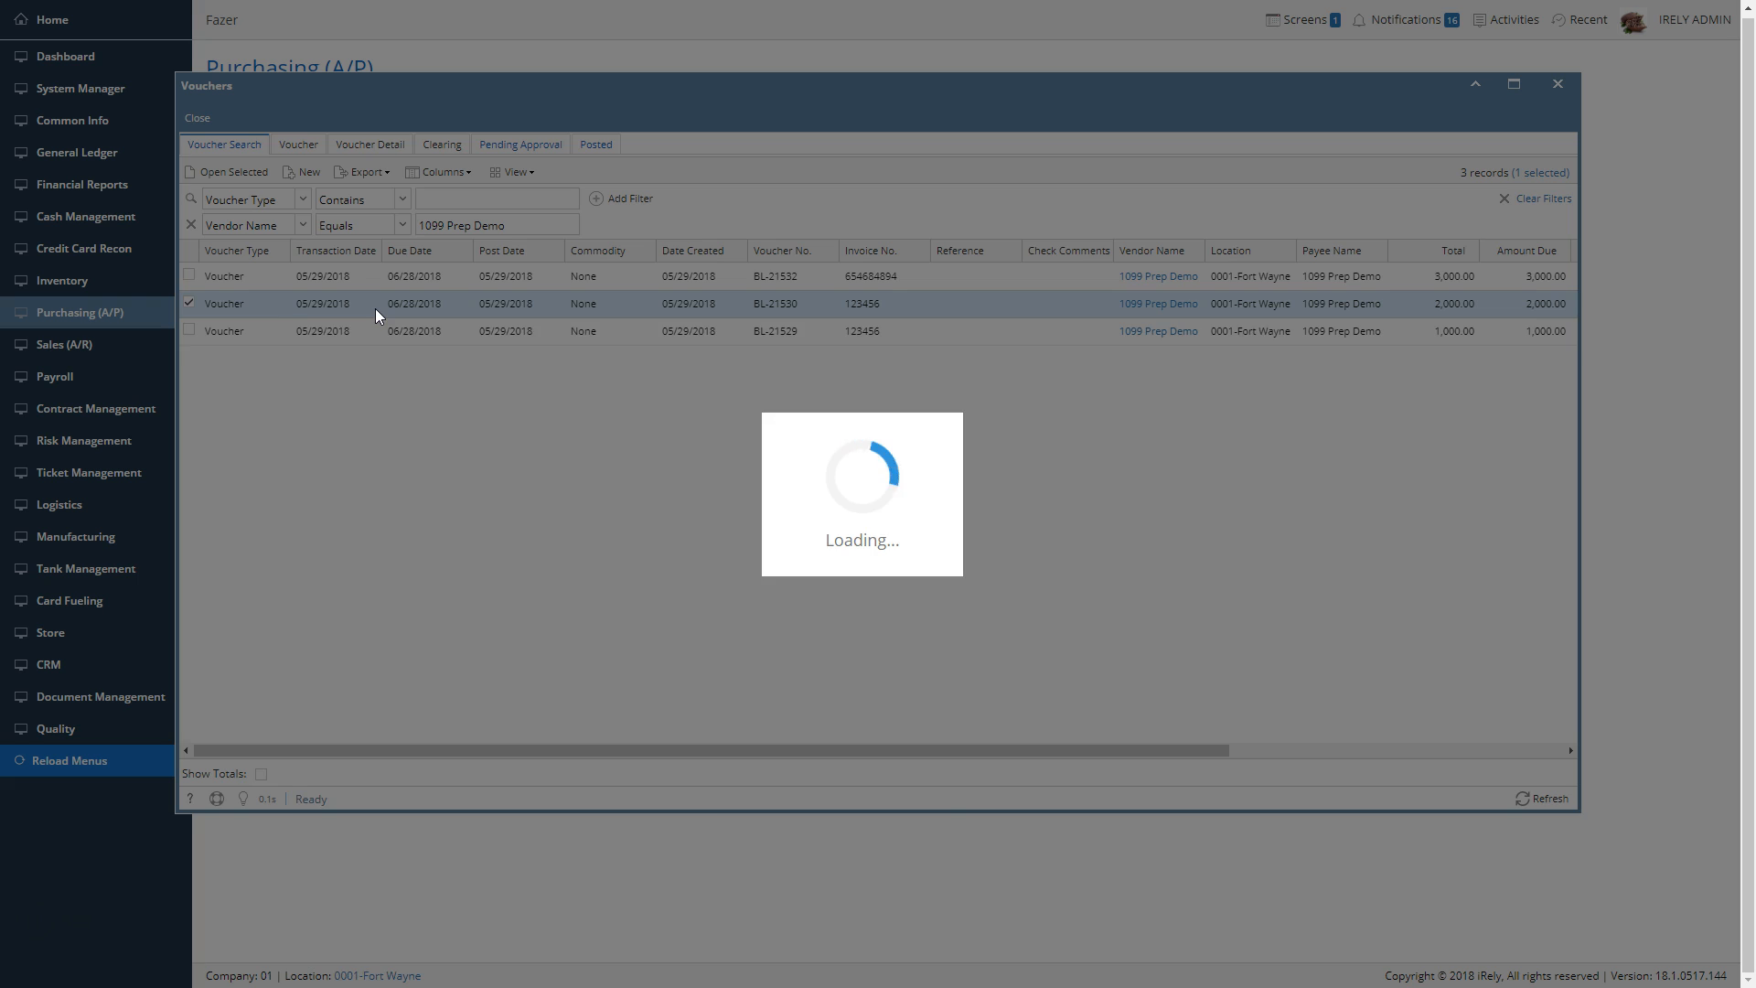
{"action": "left_click_drag", "start_coordinate": [602, 779], "coordinate": [1189, 783]}
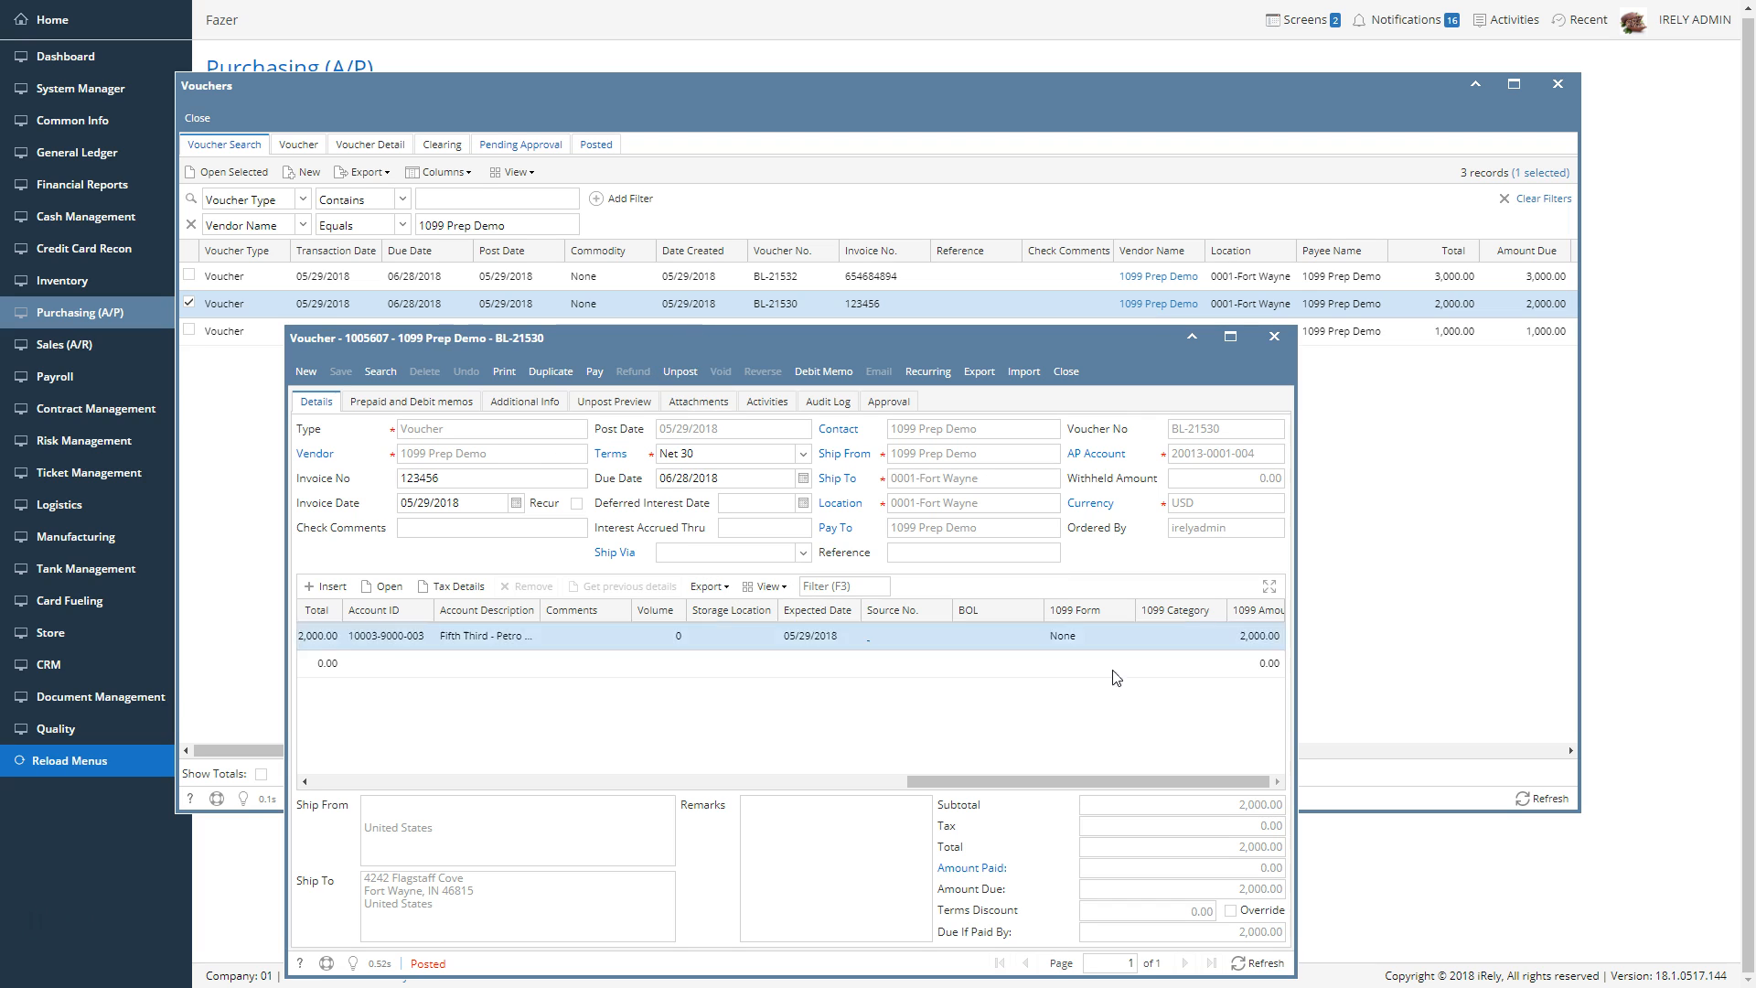
{"action": "left_click", "coordinate": [1121, 635]}
{"action": "left_click", "coordinate": [1126, 637]}
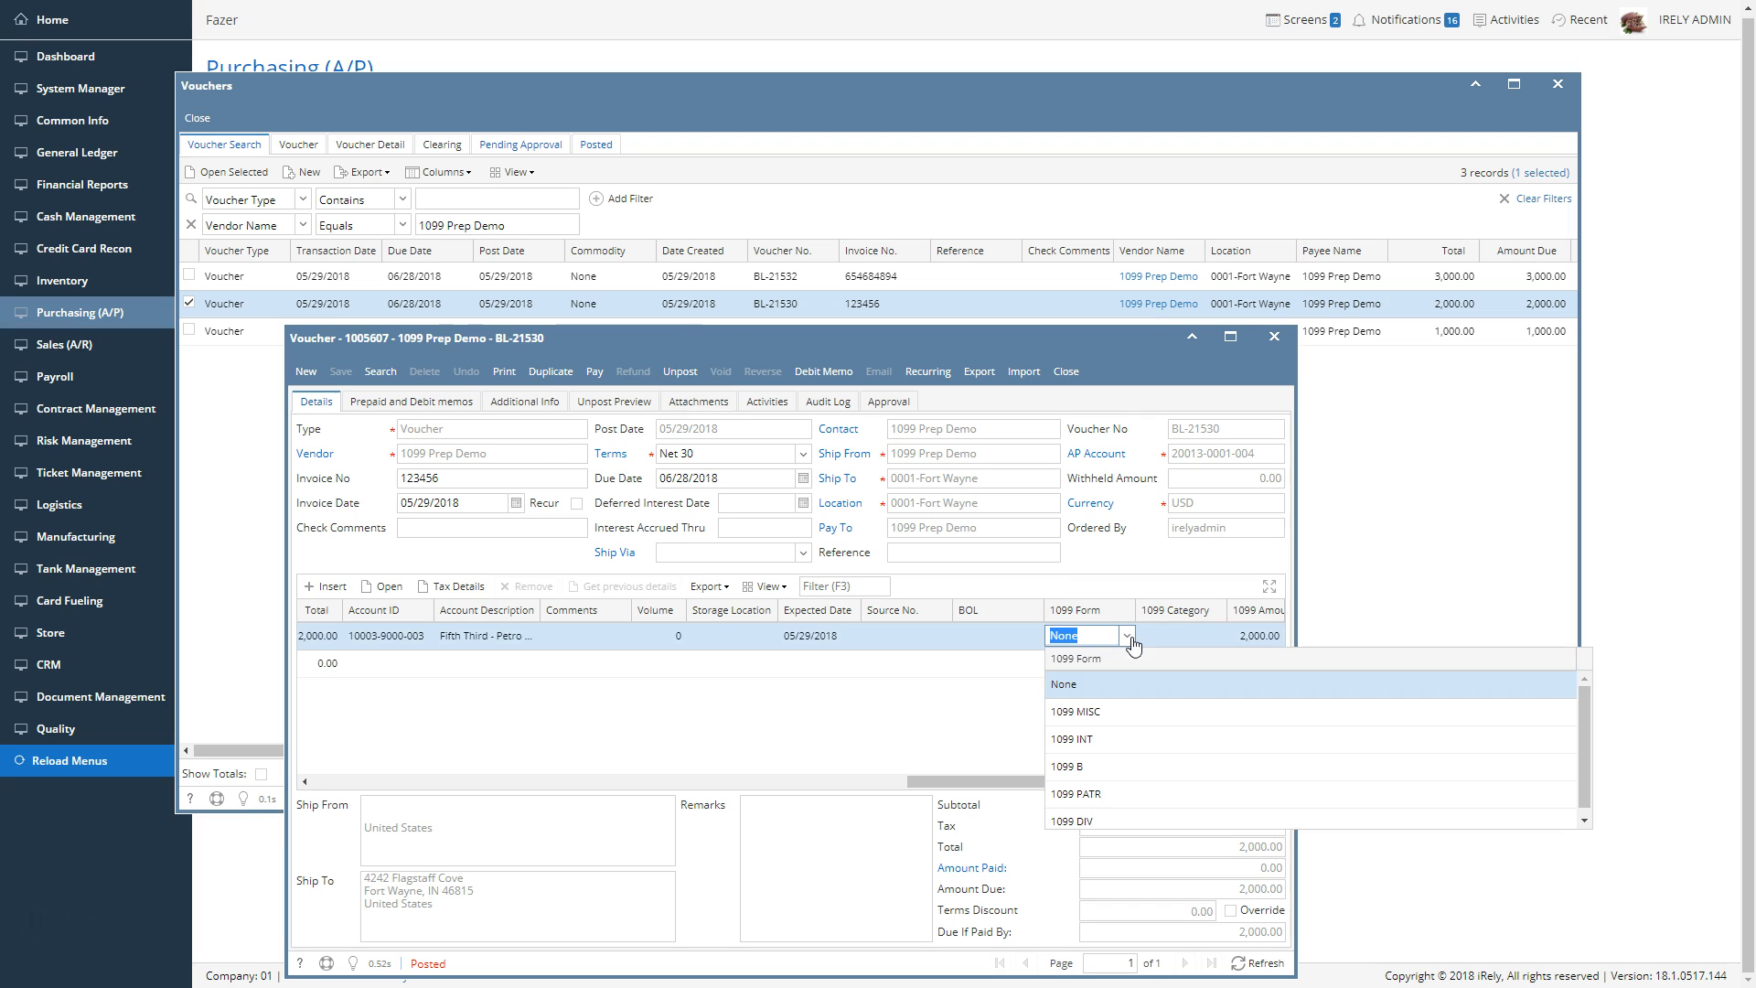
{"action": "left_click", "coordinate": [1112, 702]}
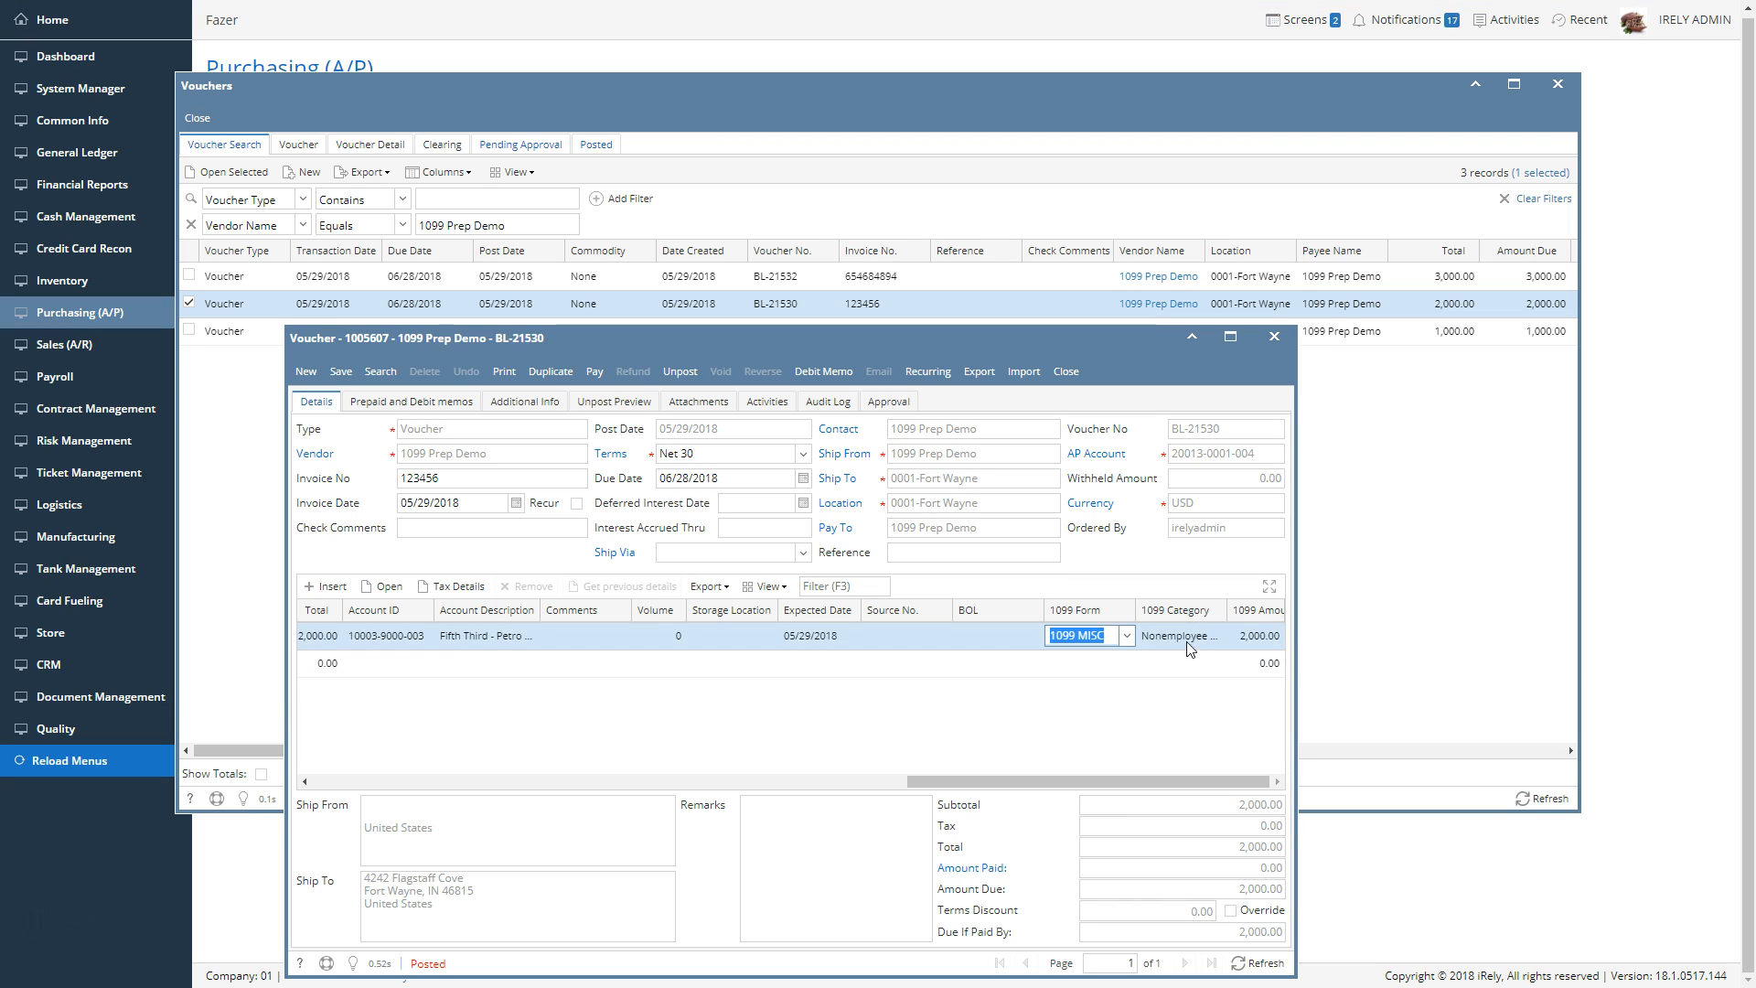
{"action": "left_click", "coordinate": [1153, 706]}
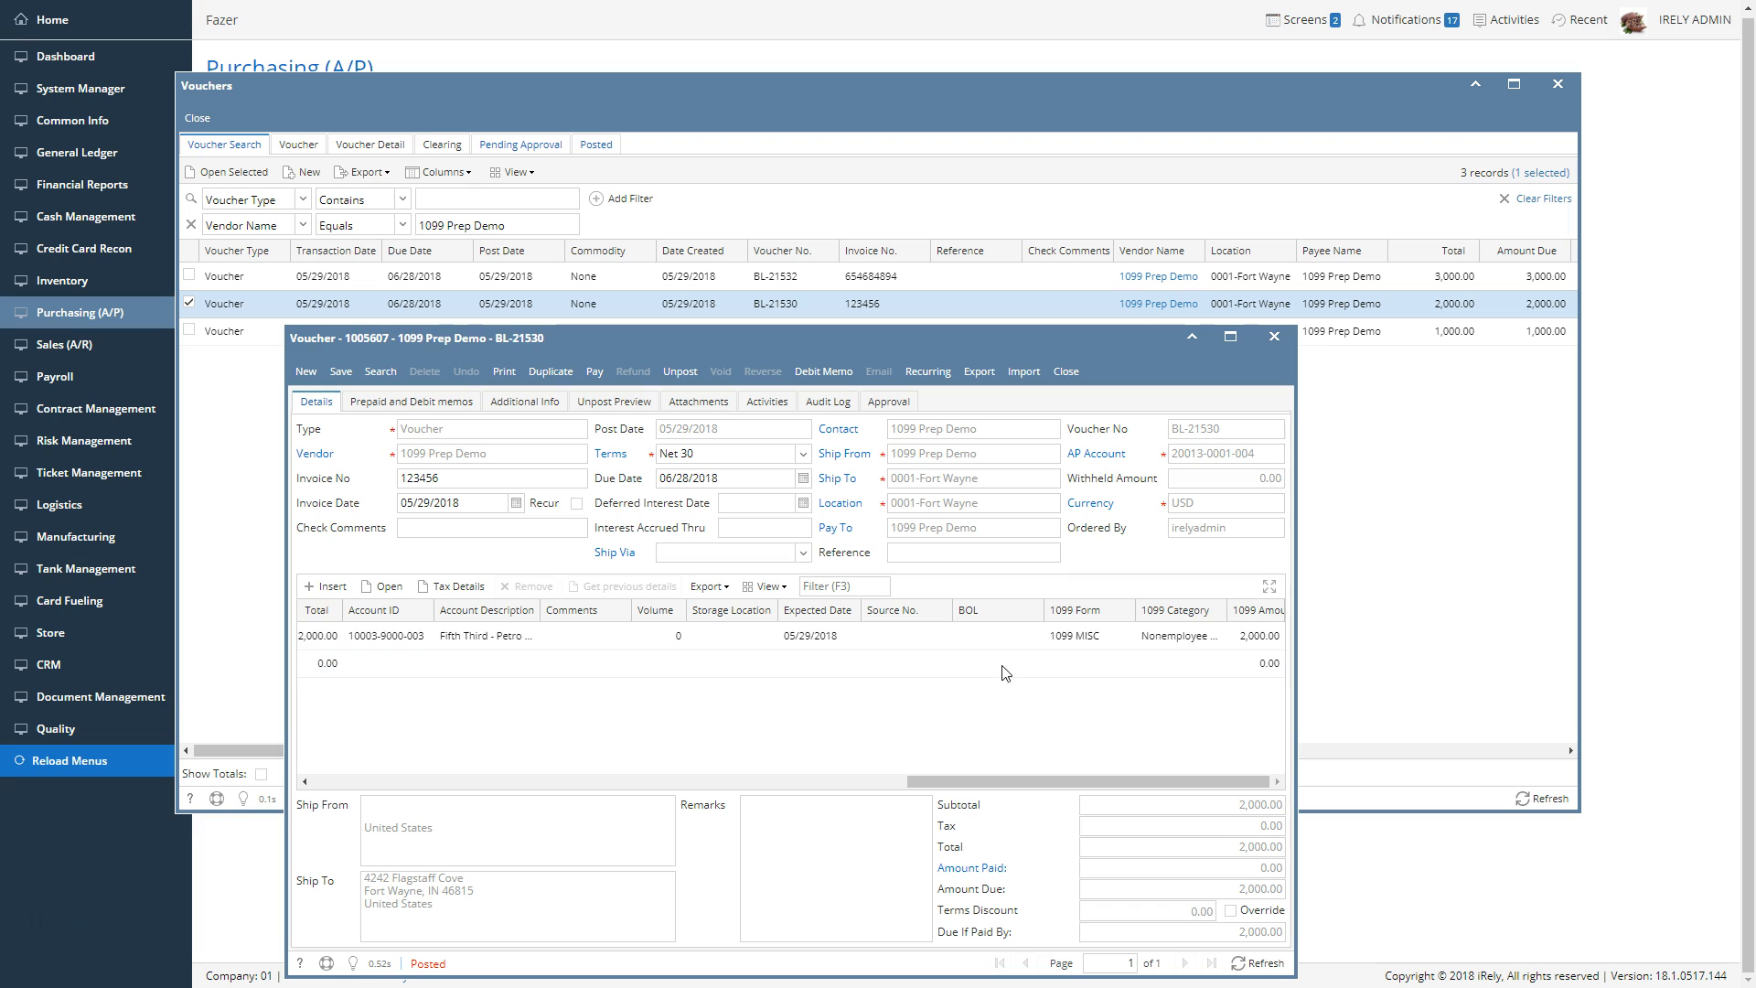
{"action": "left_click", "coordinate": [340, 371]}
{"action": "left_click", "coordinate": [1062, 372]}
Open the posted 1,000.00 voucher, change its line's 1099 form to 1099 MISC, and save and close it
{"action": "double_click", "coordinate": [1011, 329]}
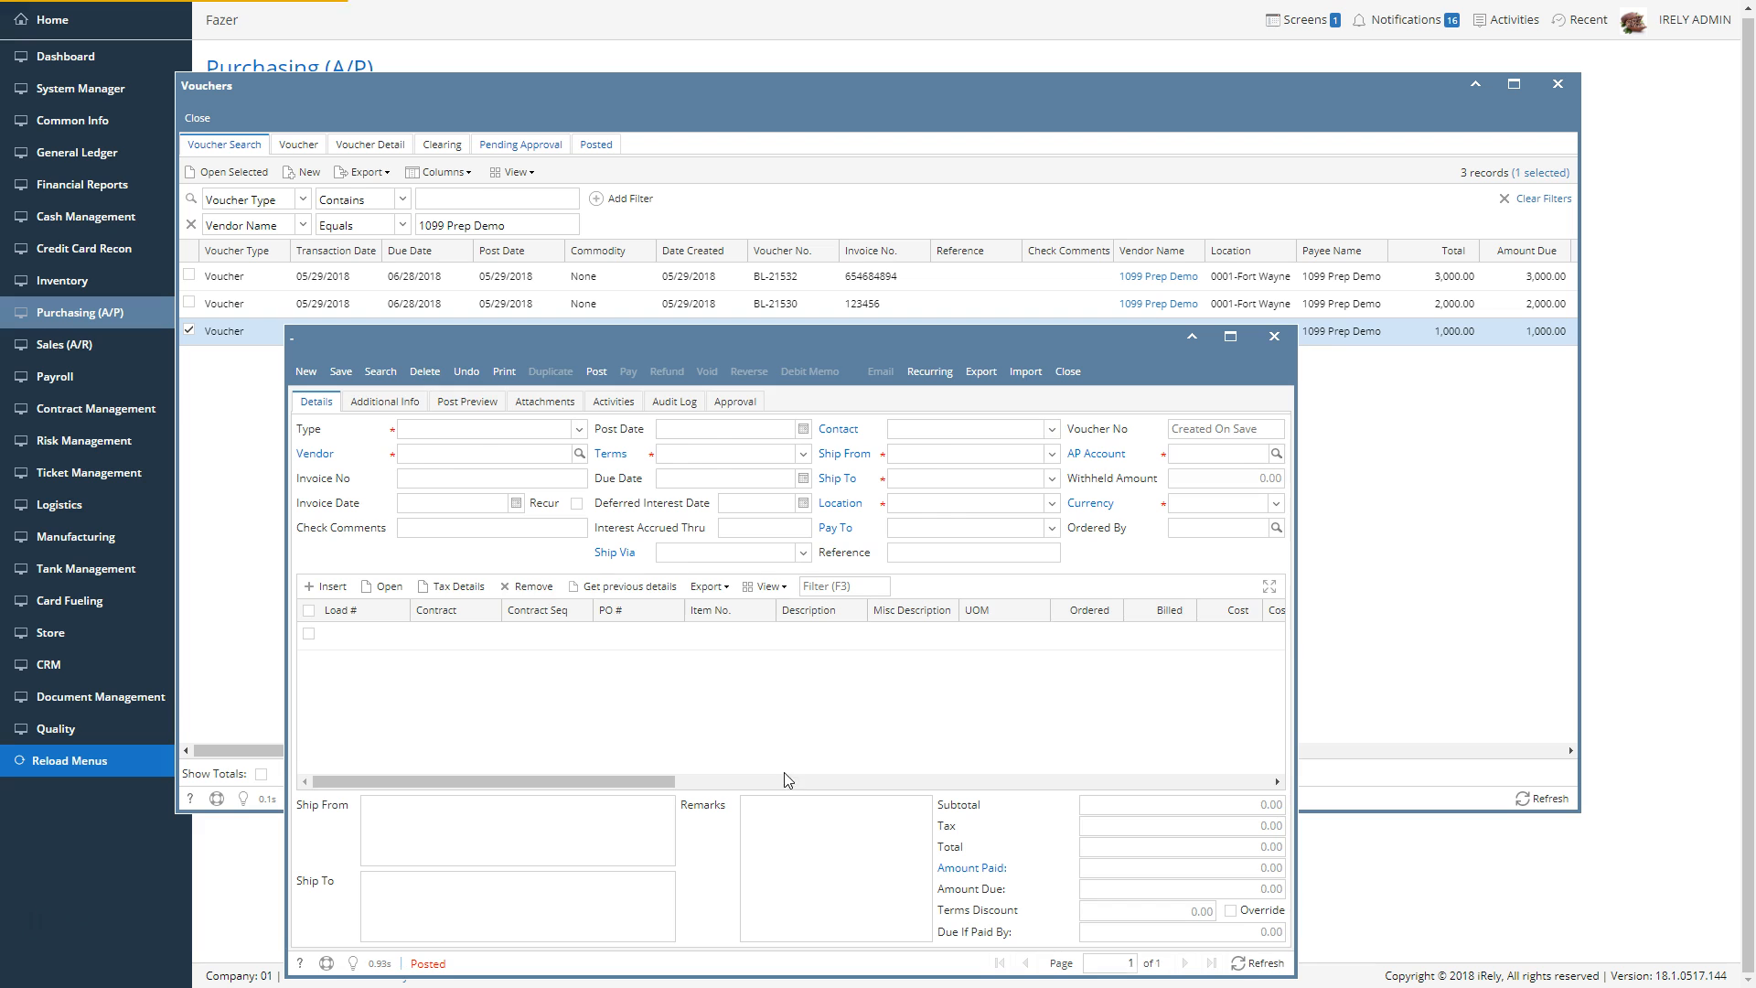
{"action": "left_click", "coordinate": [1120, 637]}
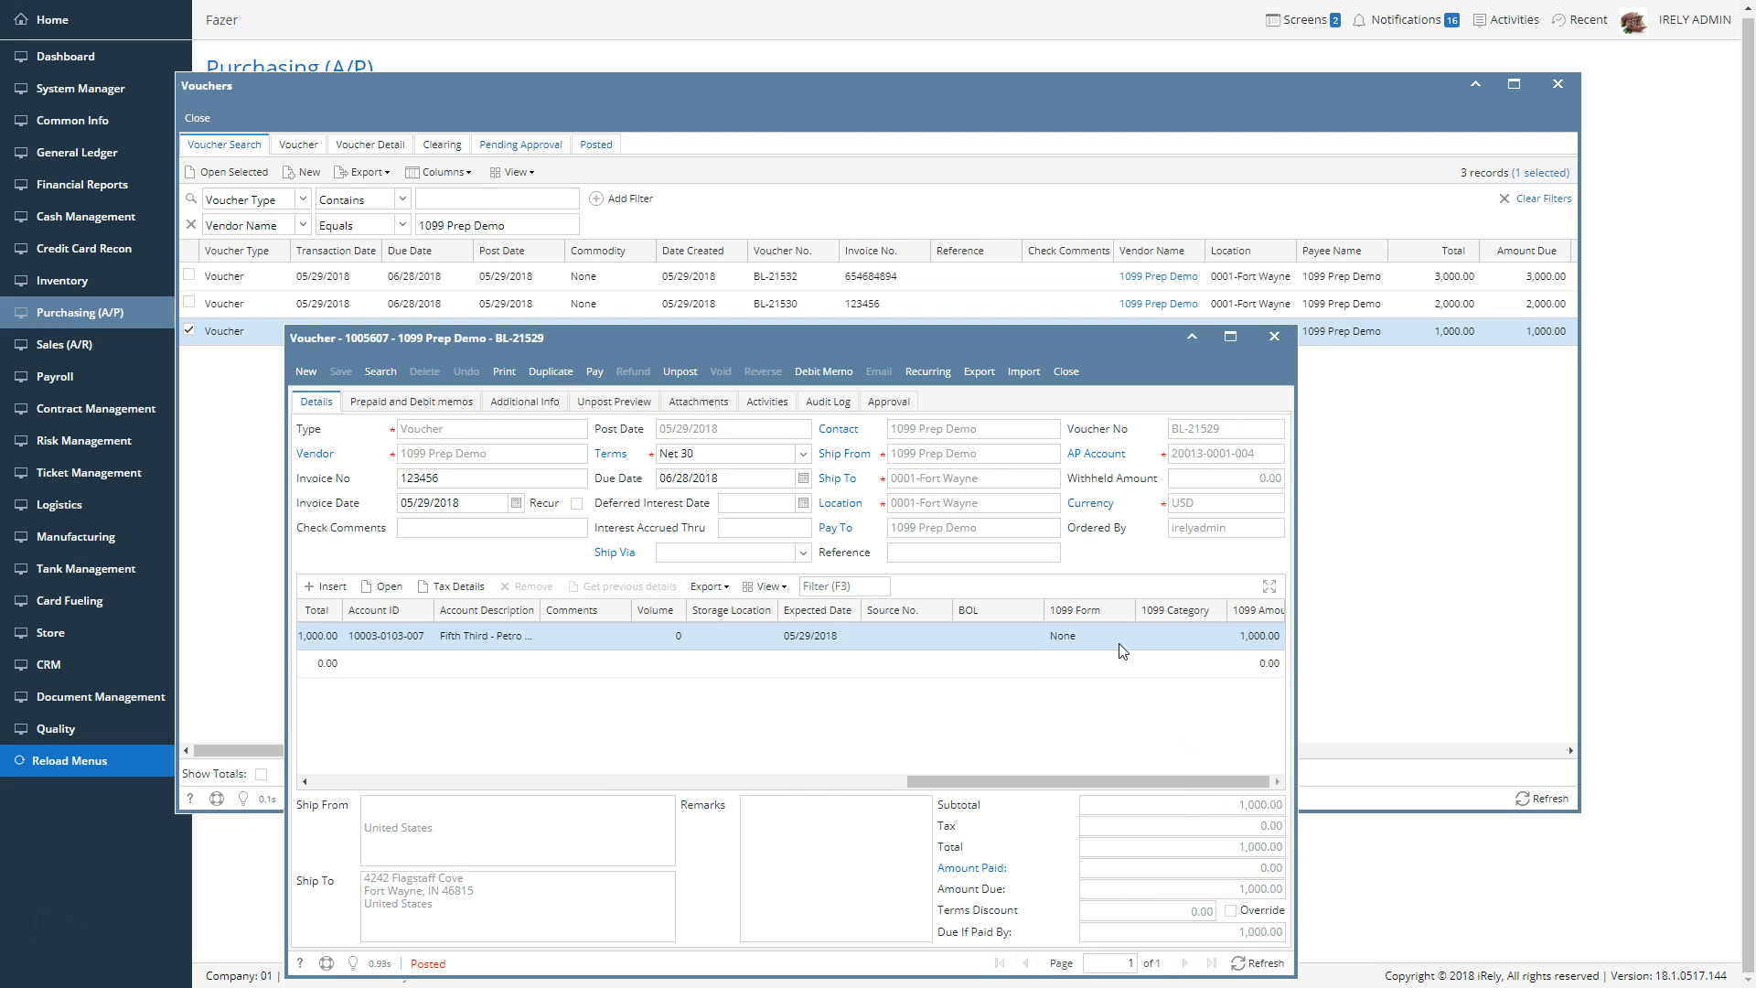
{"action": "left_click", "coordinate": [1127, 636]}
{"action": "left_click", "coordinate": [1089, 712]}
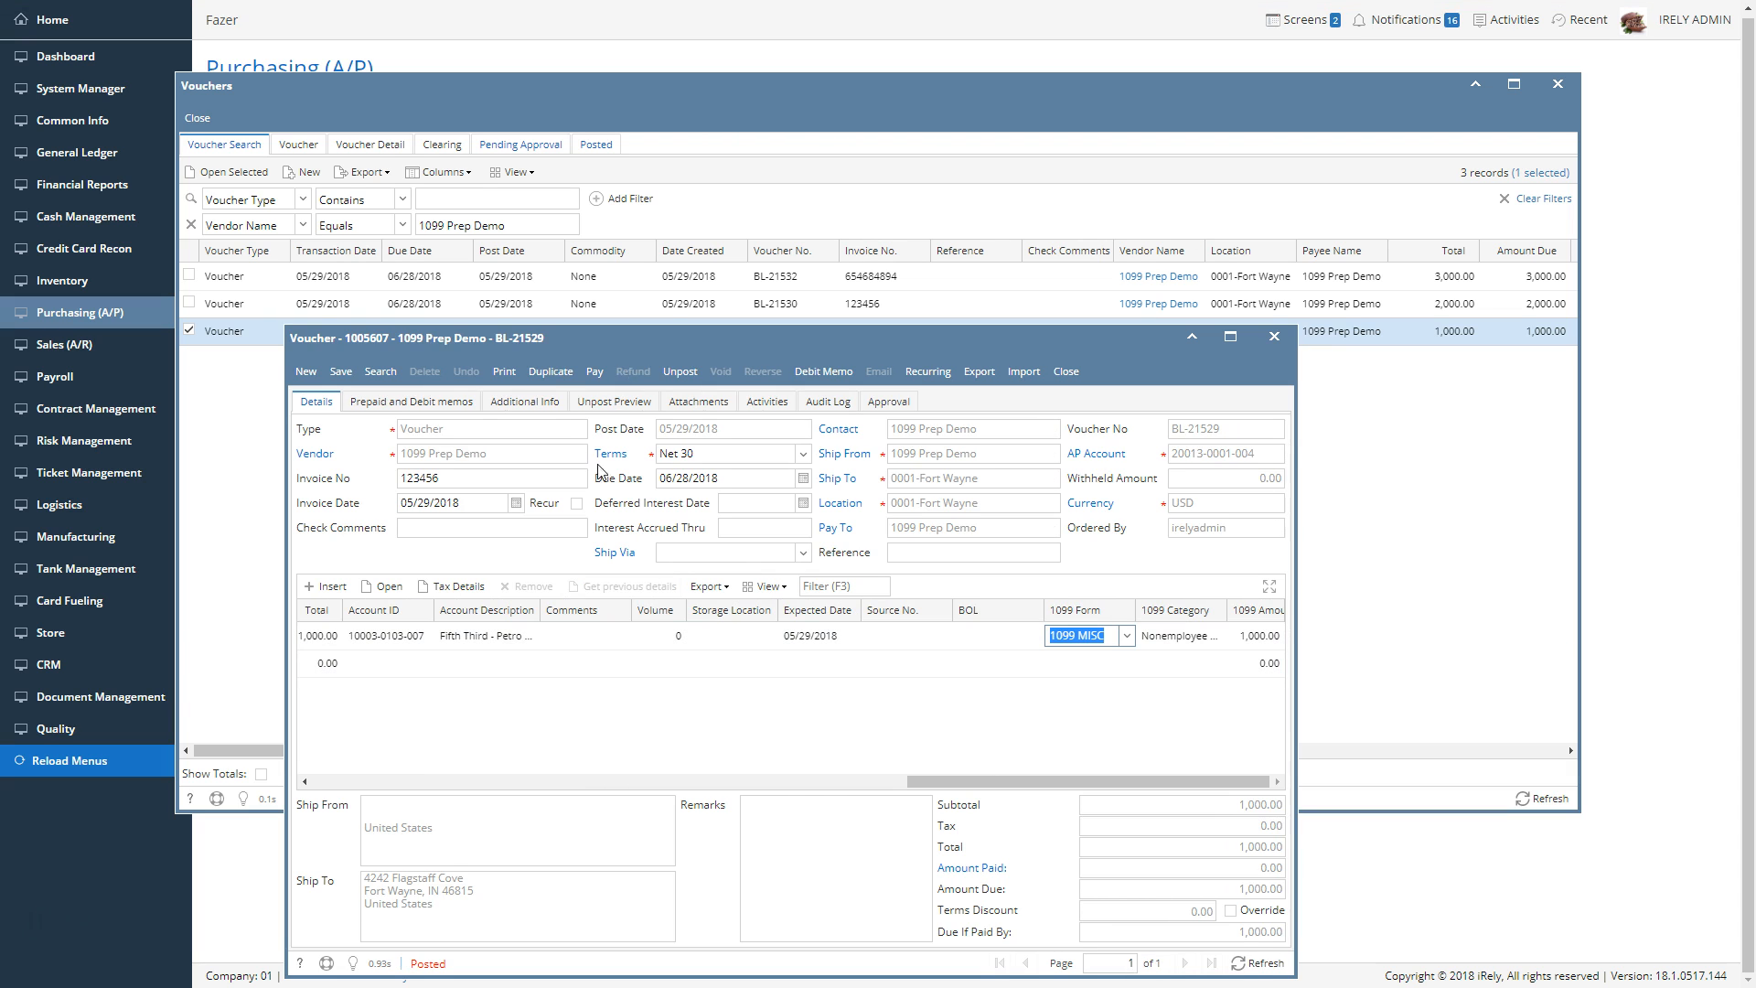
{"action": "left_click", "coordinate": [339, 372]}
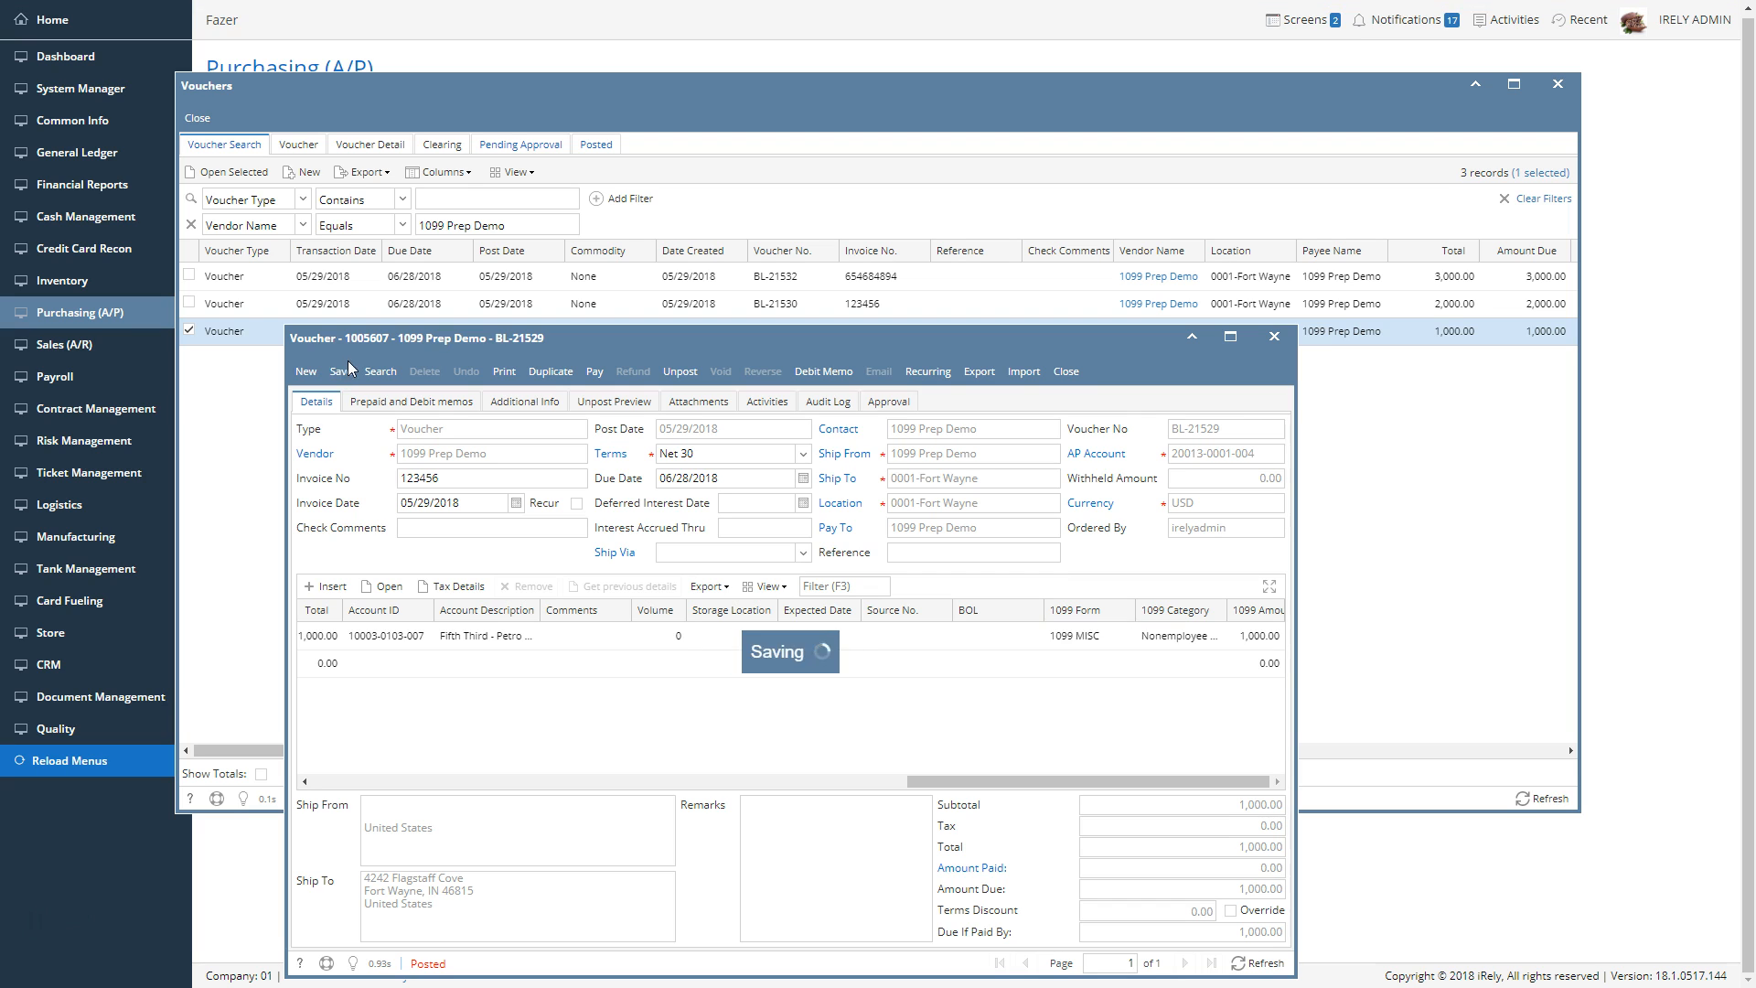
{"action": "left_click", "coordinate": [1065, 372]}
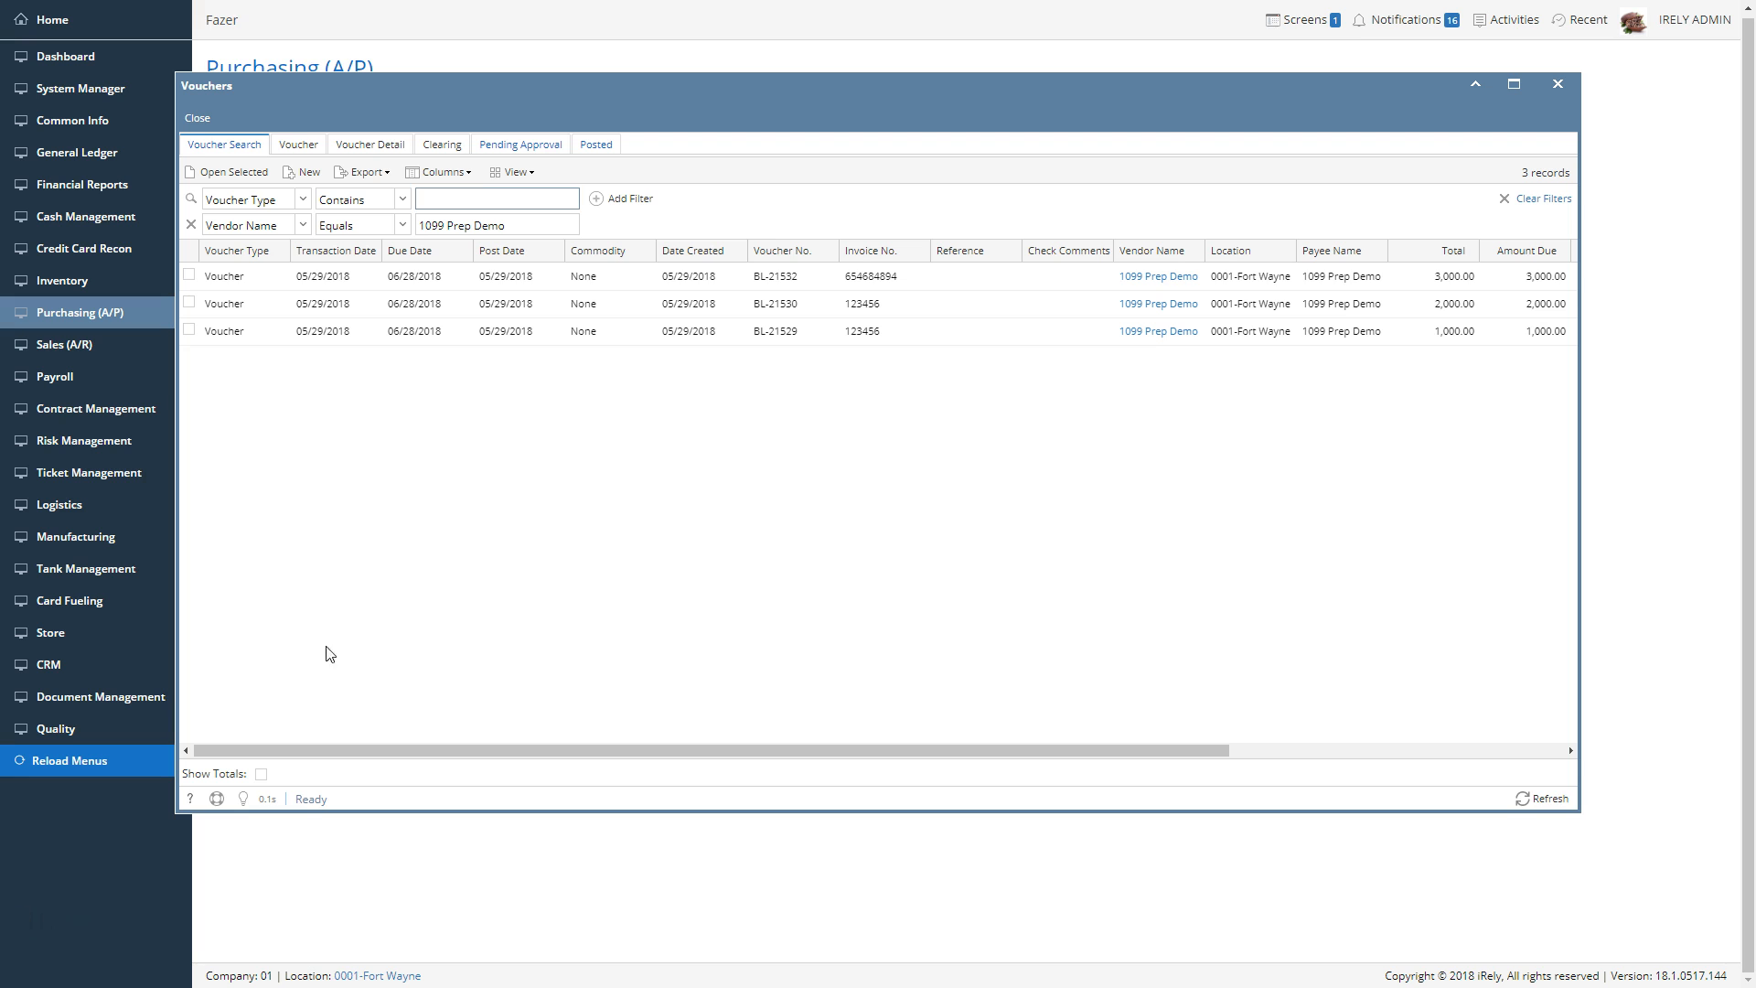
Open the voucher detail list and filter it to vendor name equals 1099 Prep Demo
{"action": "left_click", "coordinate": [430, 173]}
{"action": "left_click", "coordinate": [382, 117]}
{"action": "left_click", "coordinate": [402, 146]}
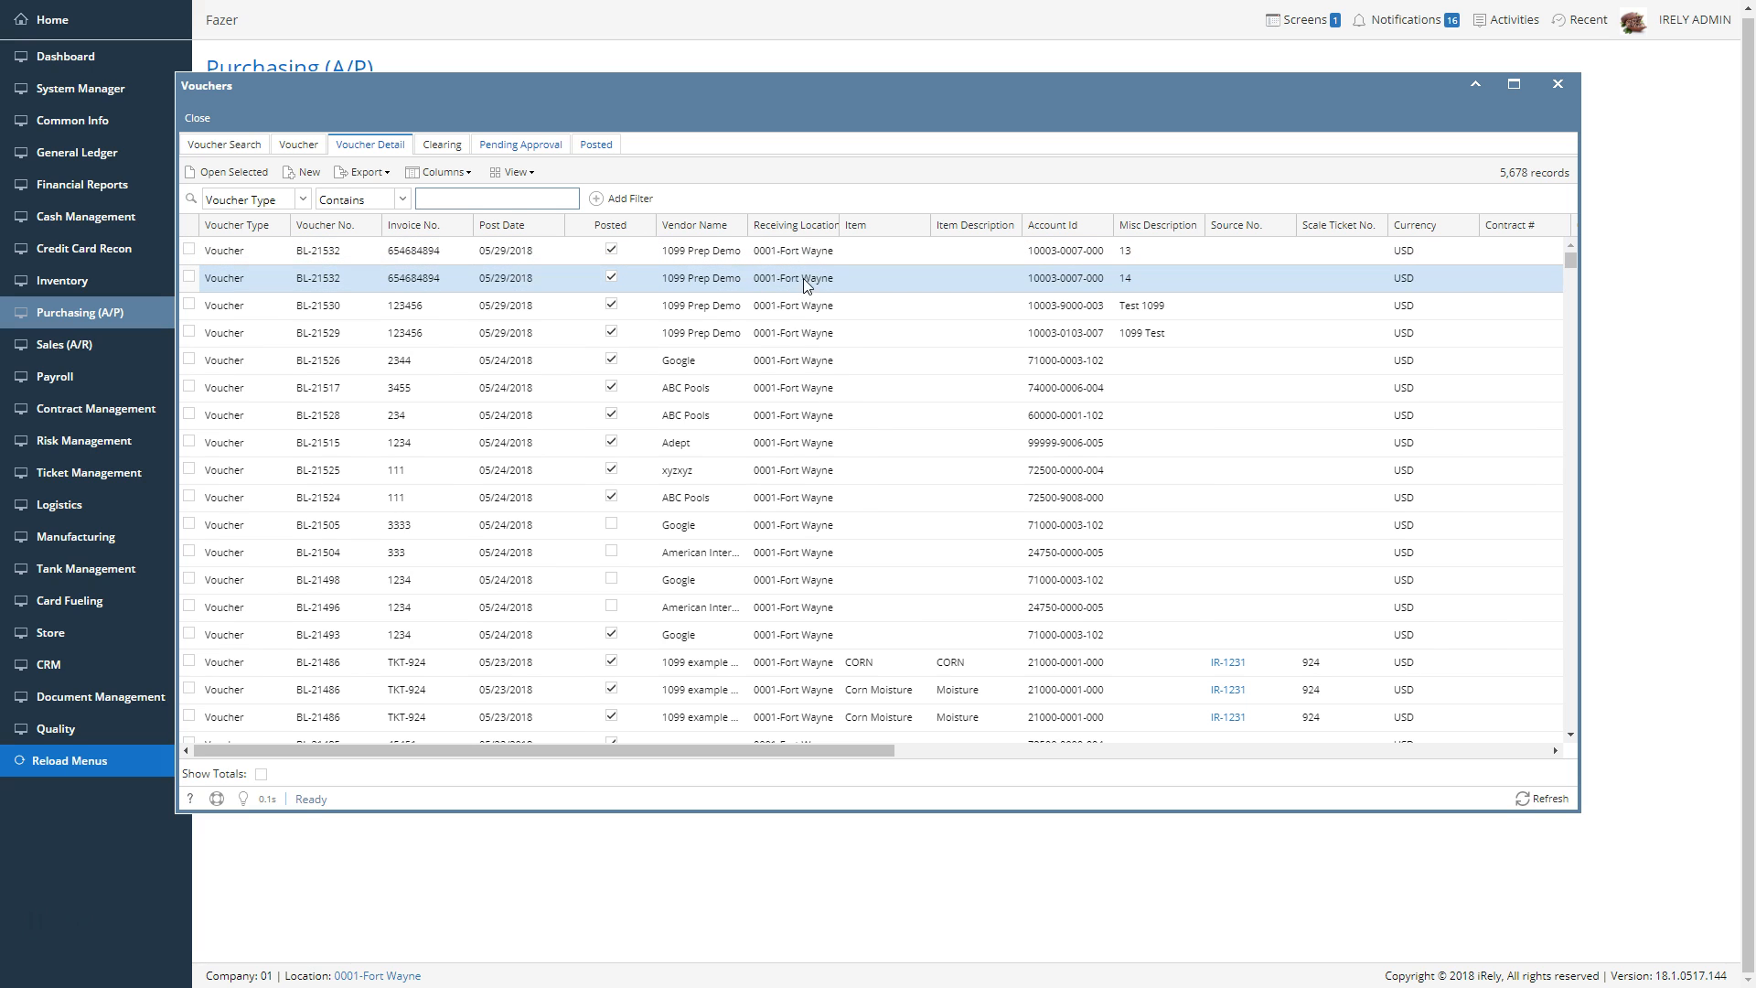
{"action": "left_click_drag", "start_coordinate": [737, 248], "coordinate": [521, 199]}
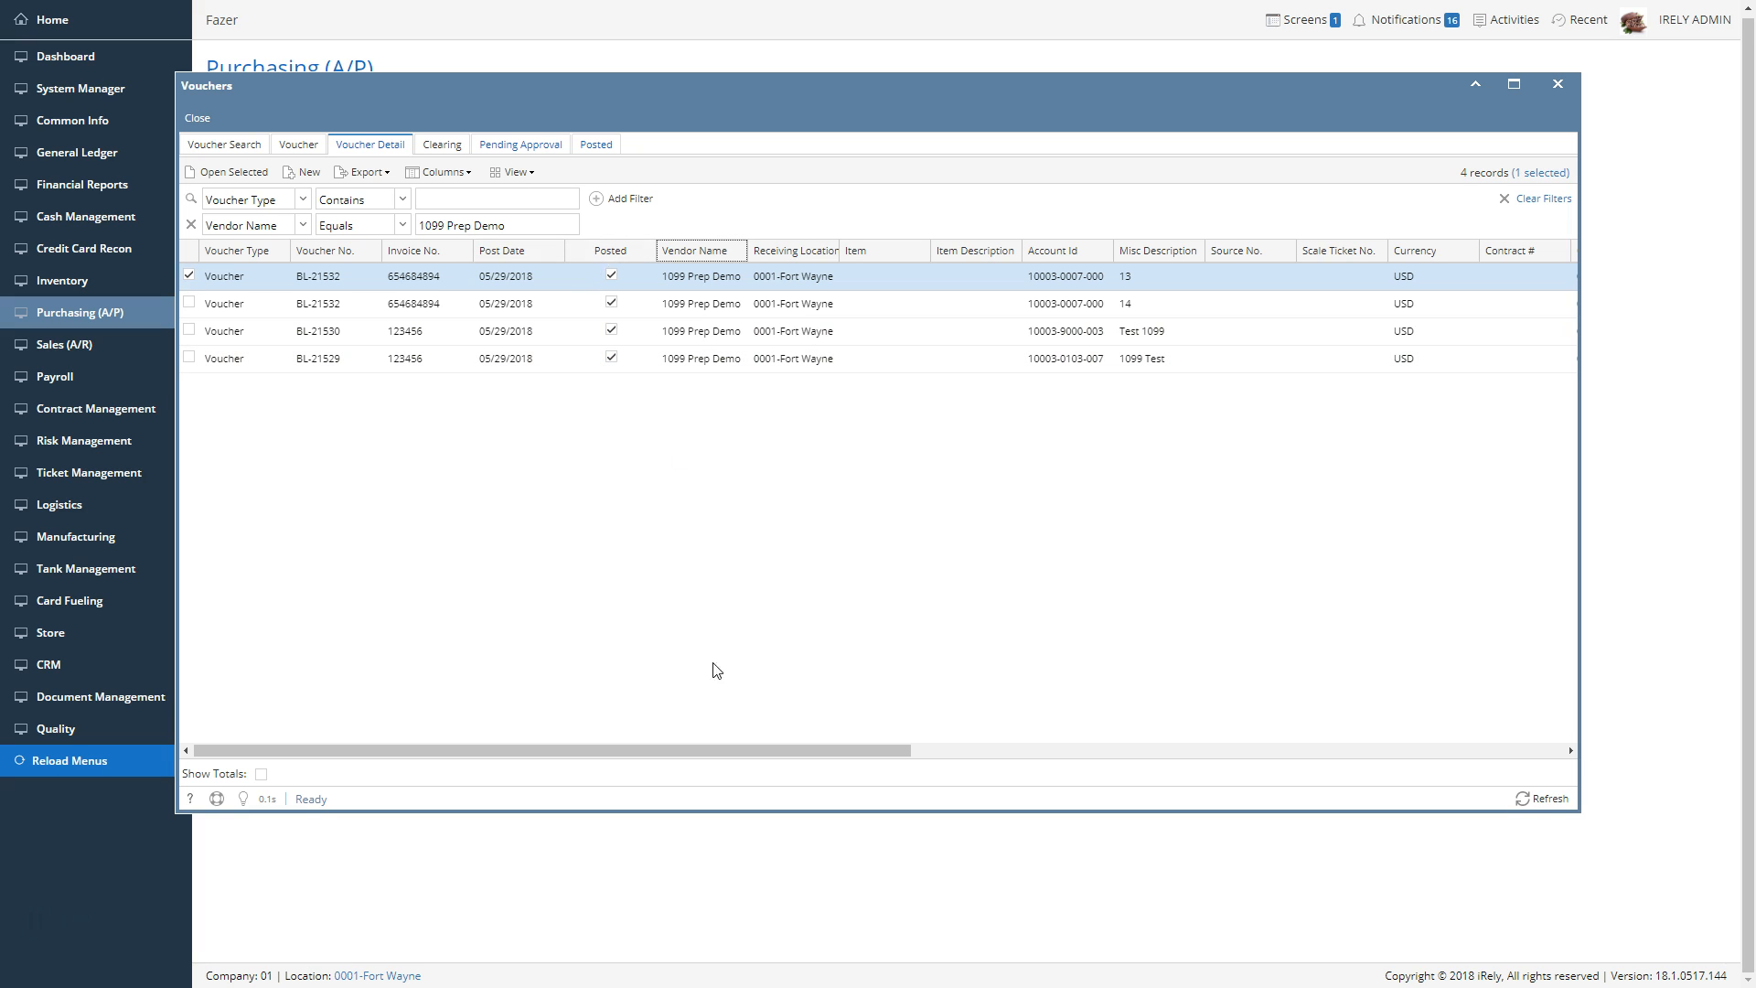
Add the BOL column to the voucher detail list
{"action": "left_click_drag", "start_coordinate": [717, 749], "coordinate": [1417, 776]}
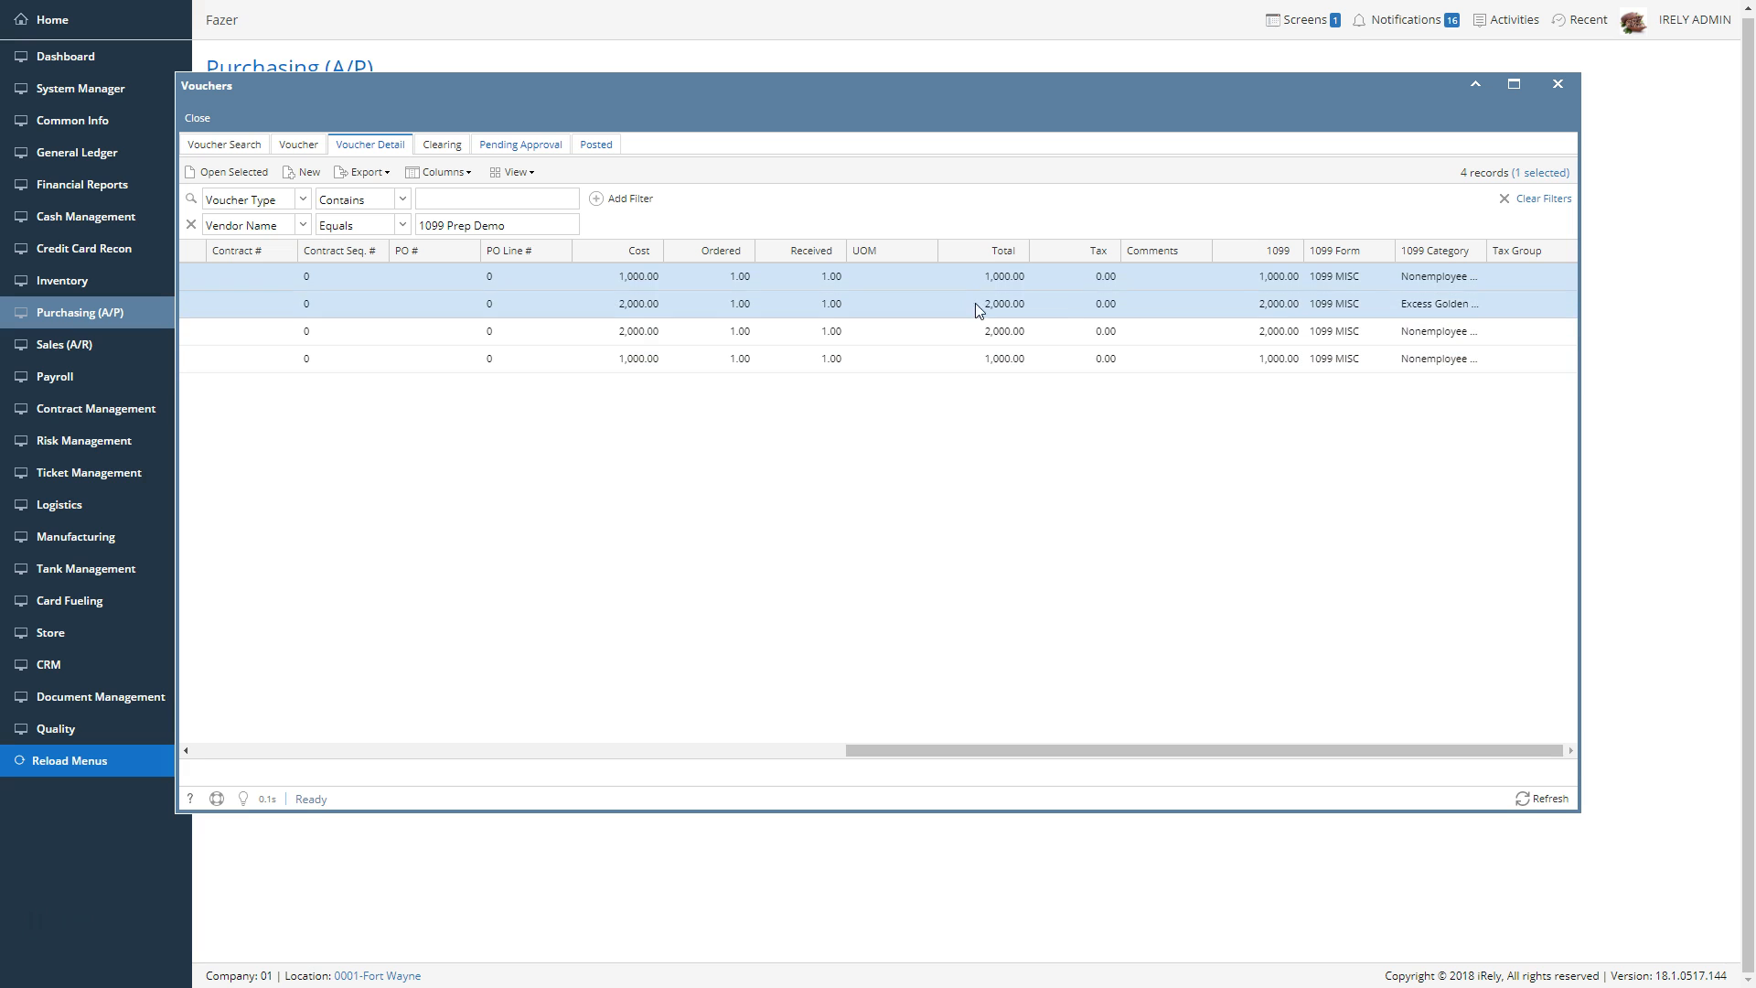
{"action": "left_click", "coordinate": [1255, 251]}
{"action": "mouse_move", "coordinate": [1299, 419]}
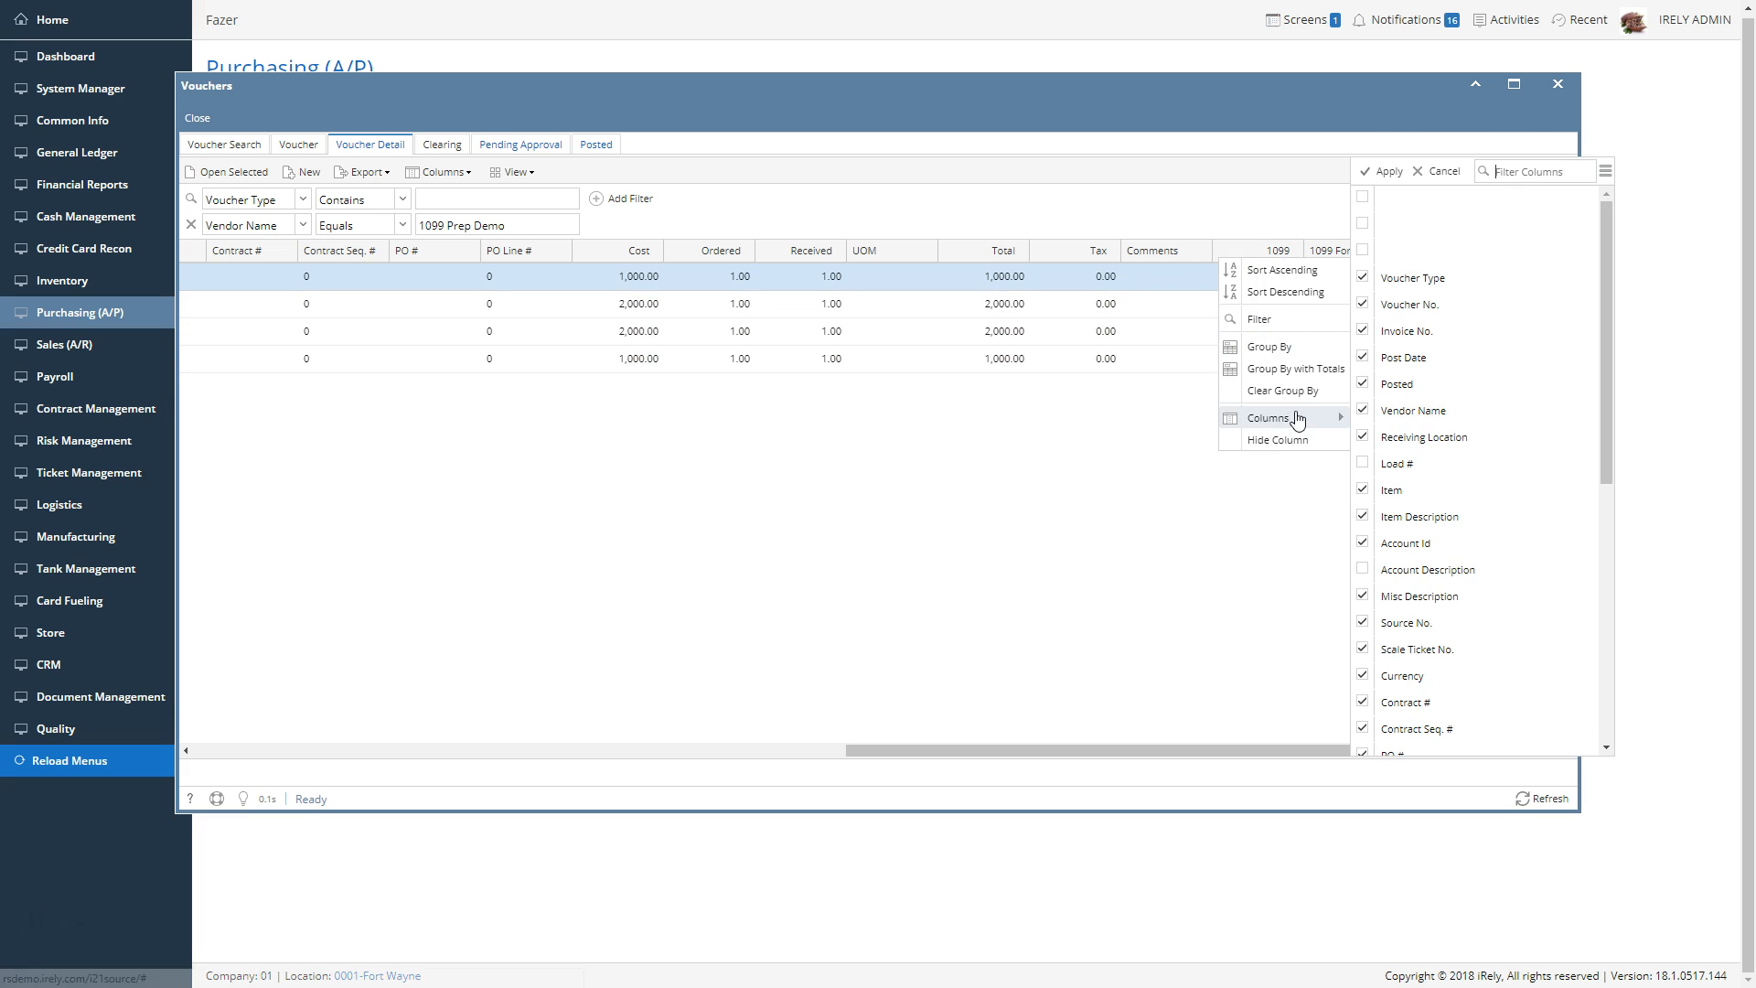
{"action": "scroll", "coordinate": [1450, 357], "scroll_direction": "down", "scroll_amount": 5}
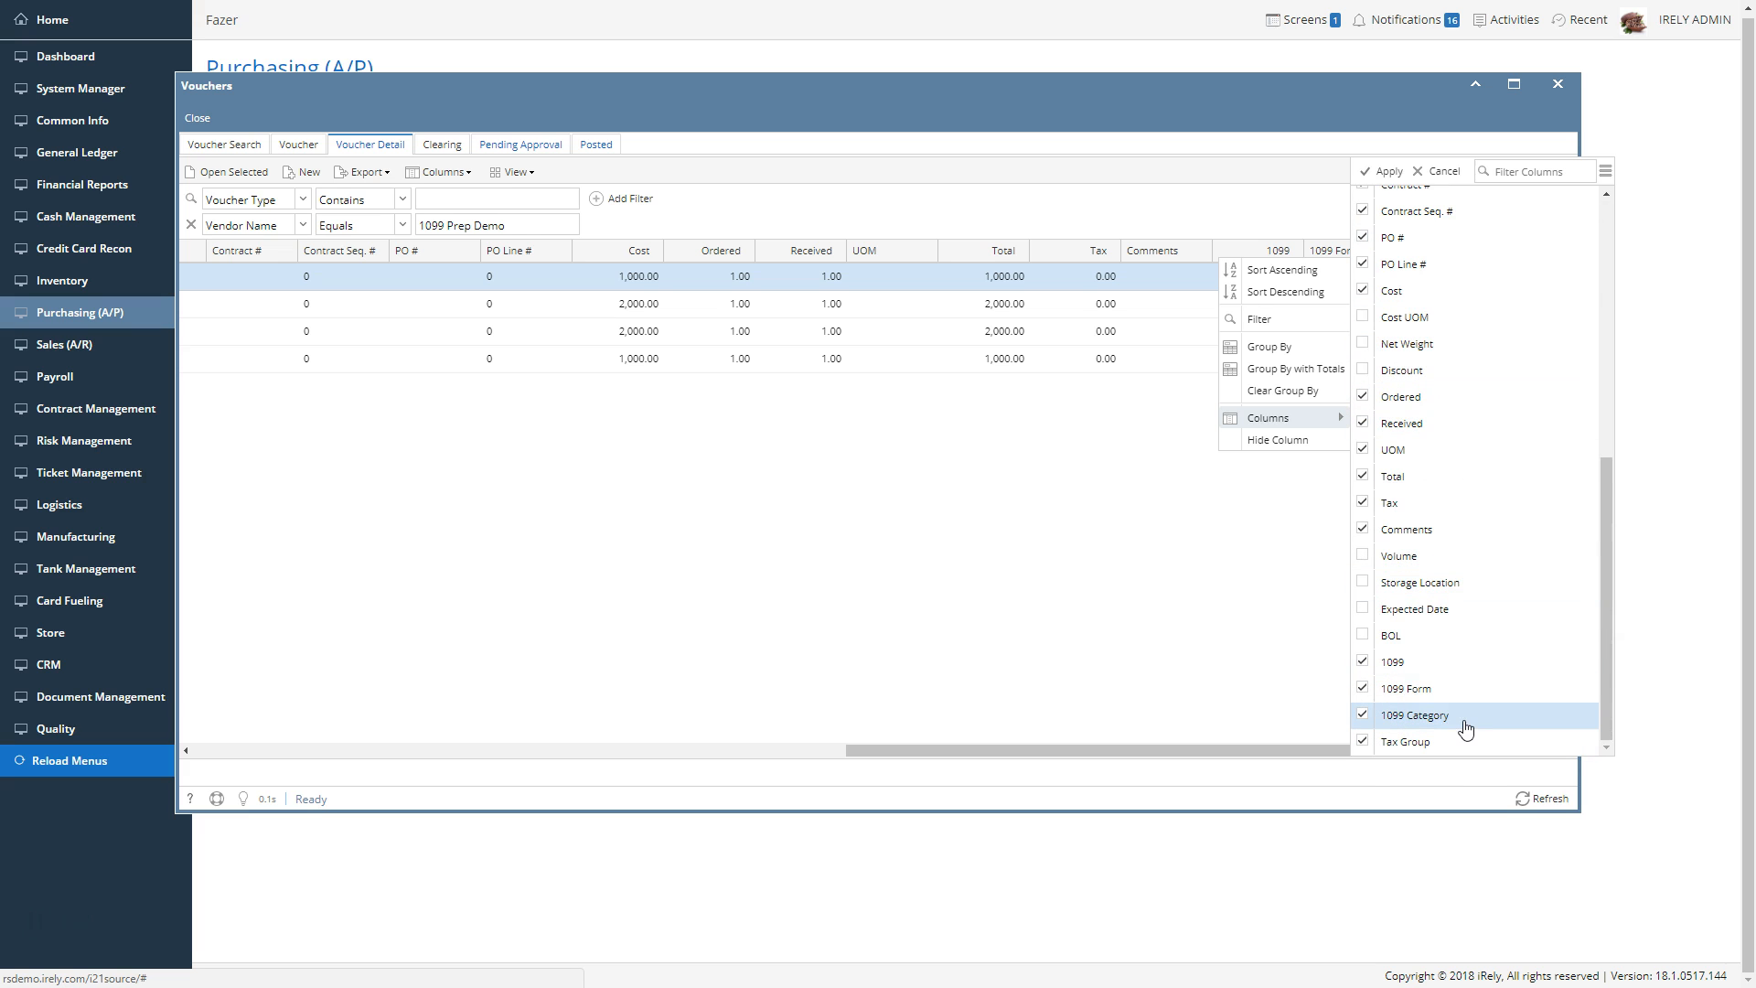
{"action": "left_click", "coordinate": [1364, 640]}
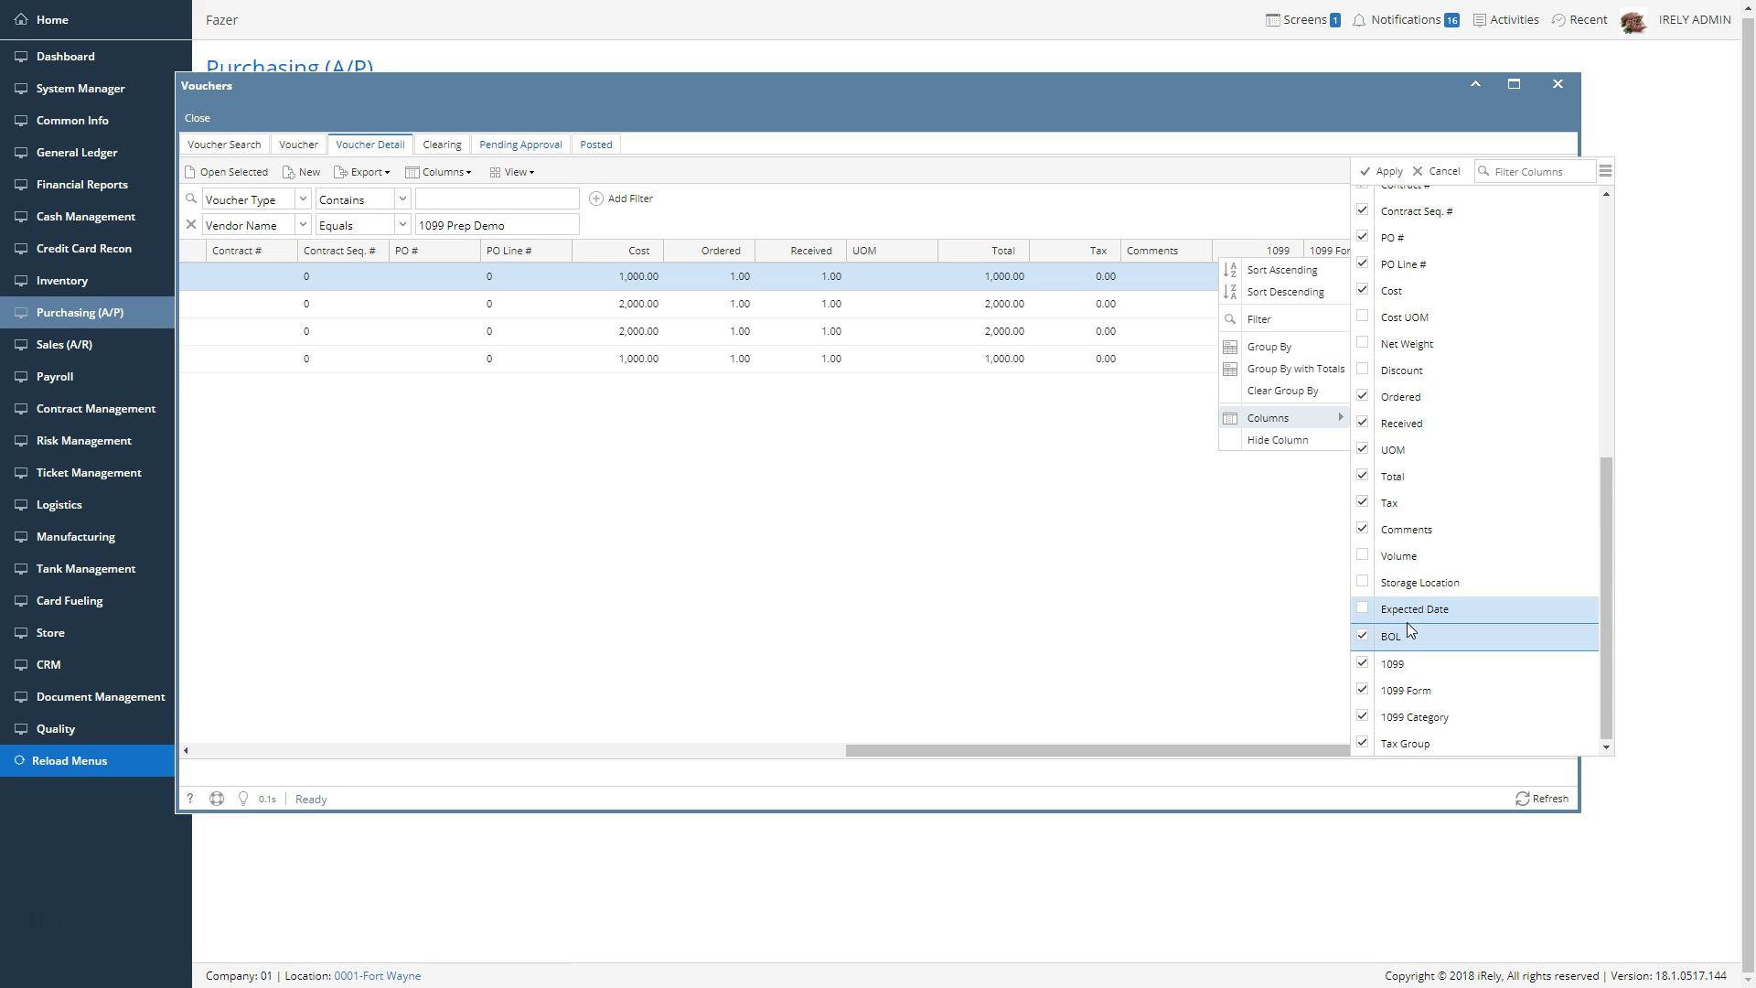
{"action": "left_click", "coordinate": [1383, 172]}
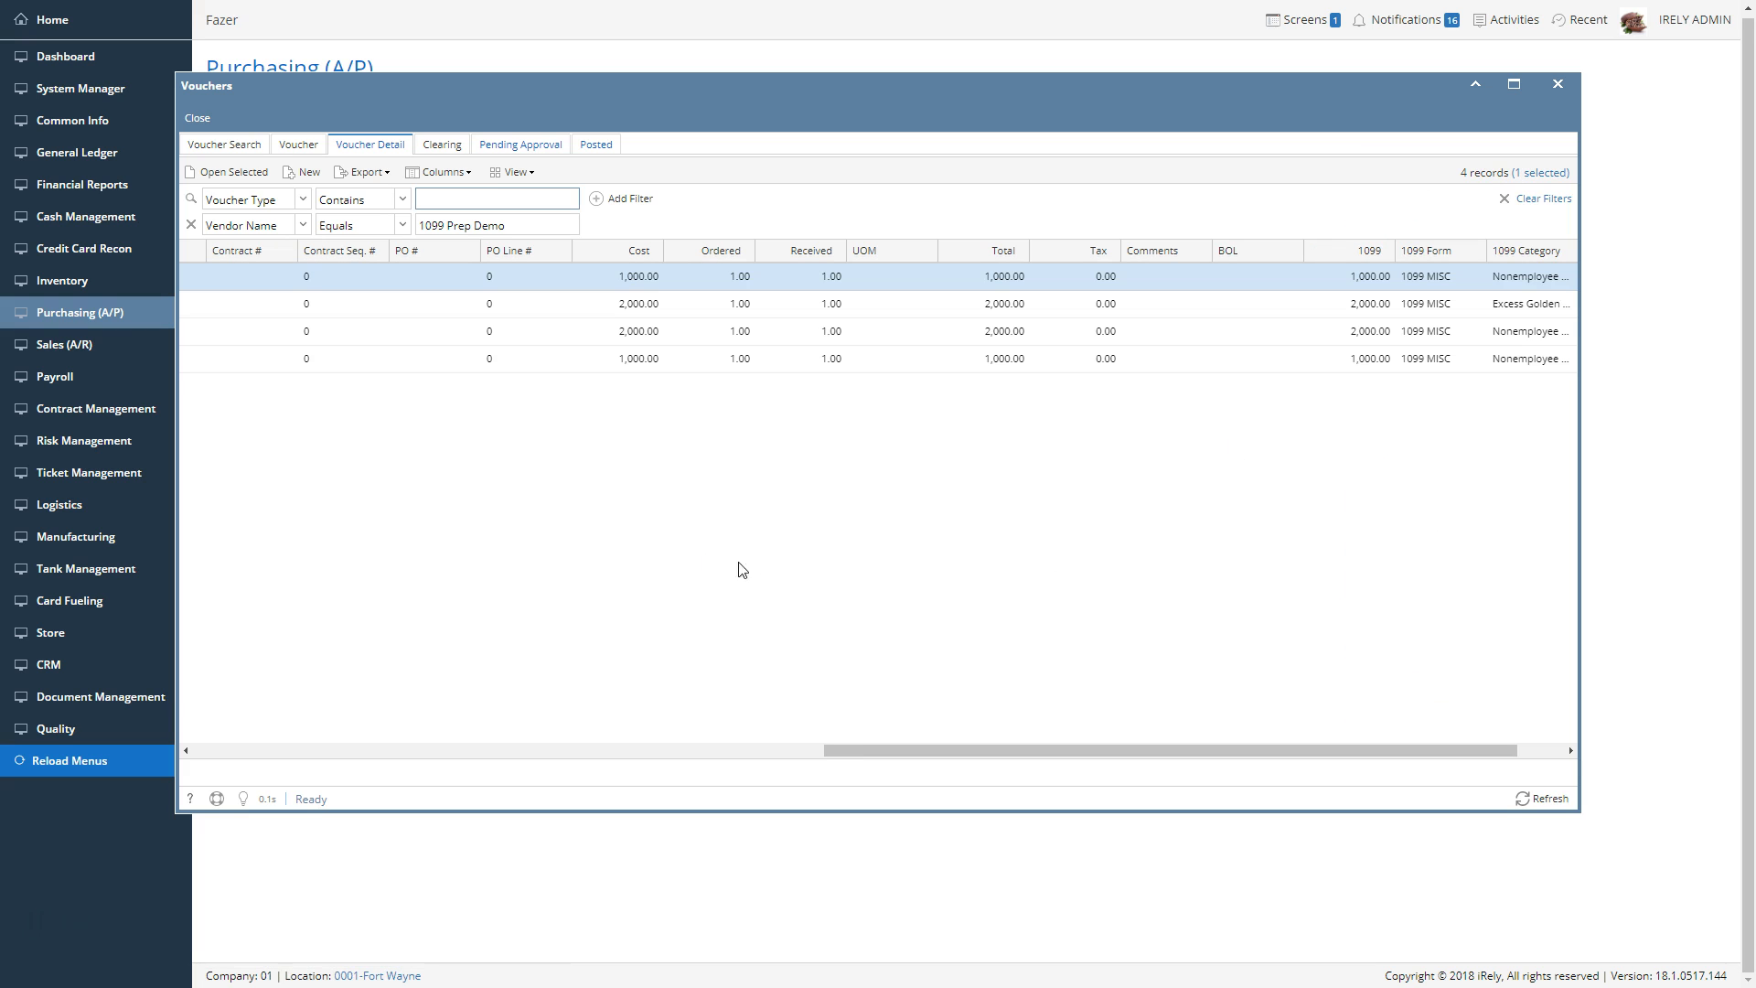